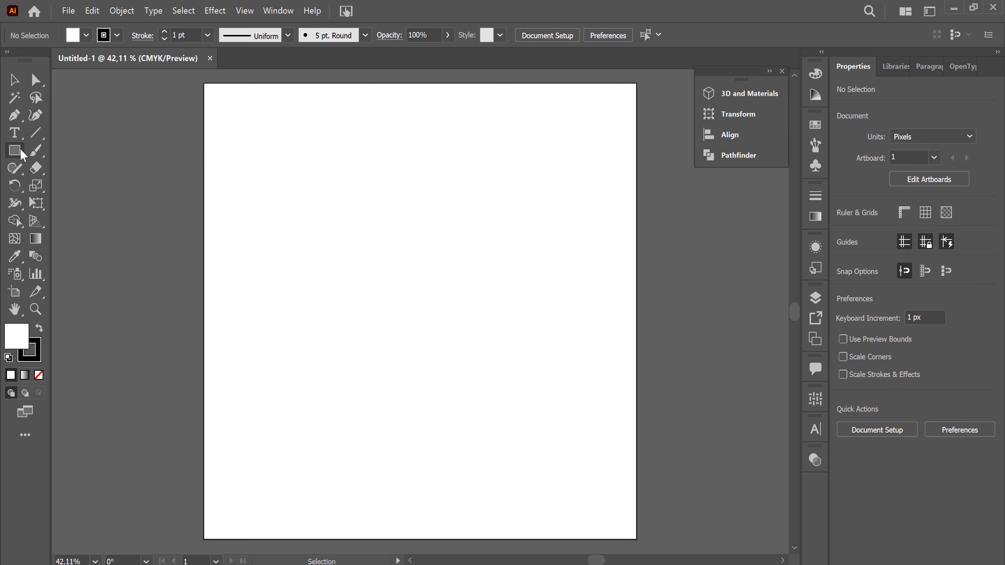
# - Draw a circle about 308 px in diameter with the Ellipse tool near the middle of the artboard
pyautogui.click(18, 156)
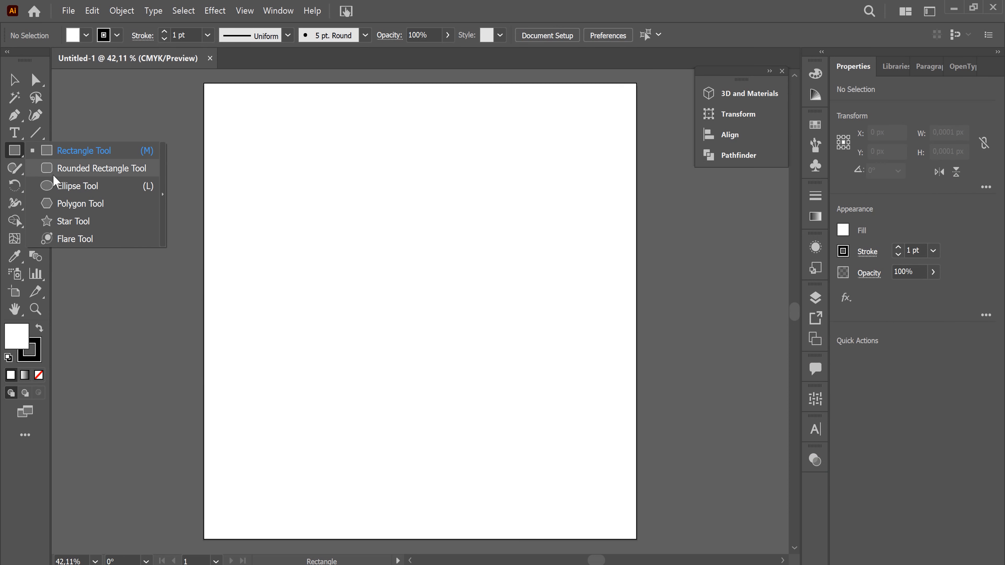
pyautogui.click(61, 186)
pyautogui.moveTo(333, 223); pyautogui.dragTo(437, 364)
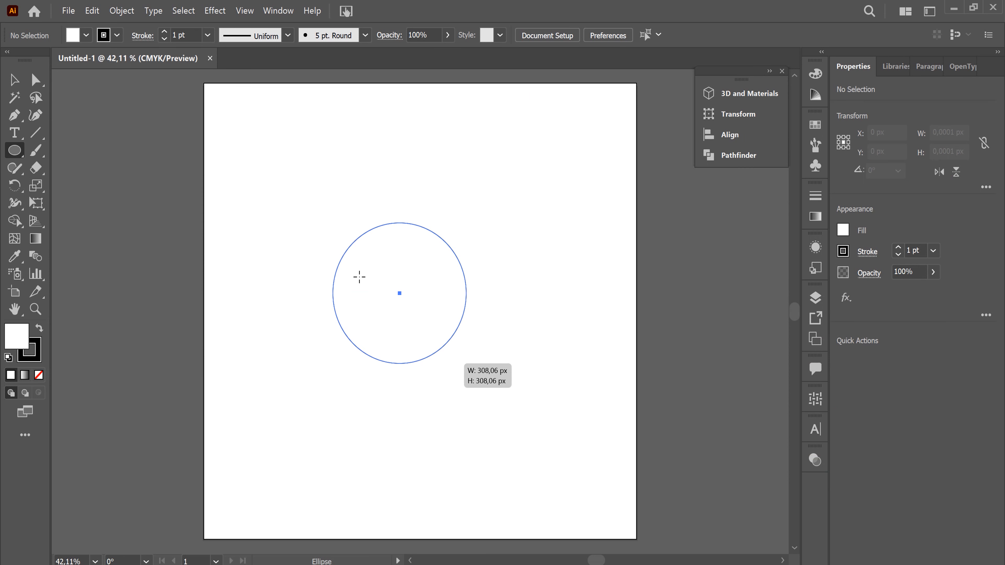
# - Remove the circle's stroke and fill it with black
pyautogui.click(117, 35)
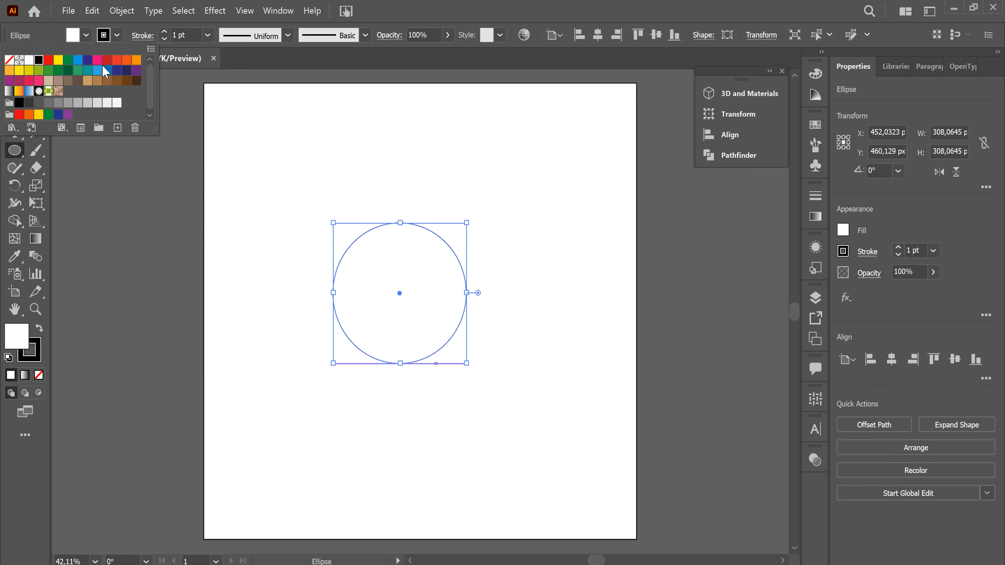
pyautogui.click(9, 61)
pyautogui.click(85, 36)
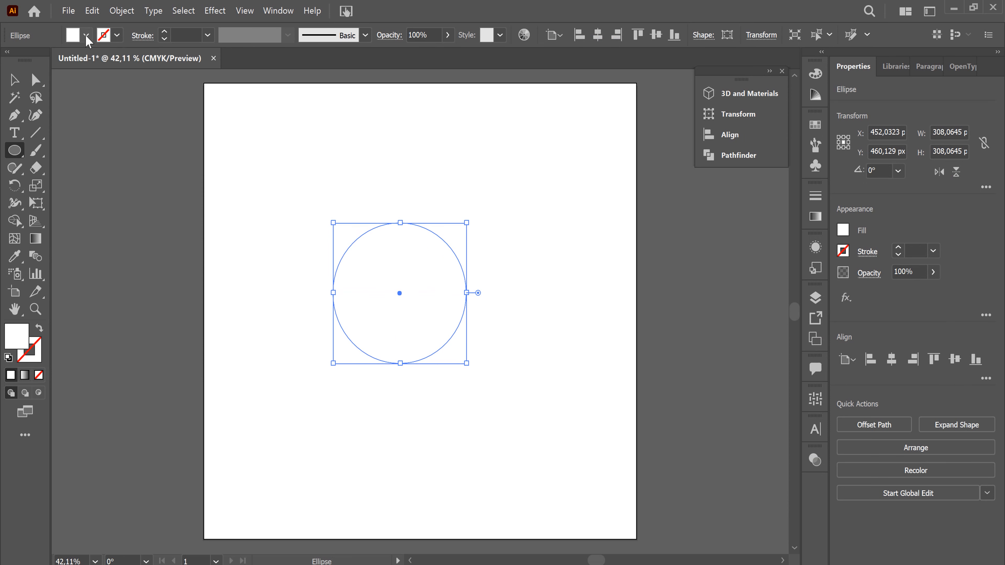
pyautogui.click(86, 36)
pyautogui.click(38, 60)
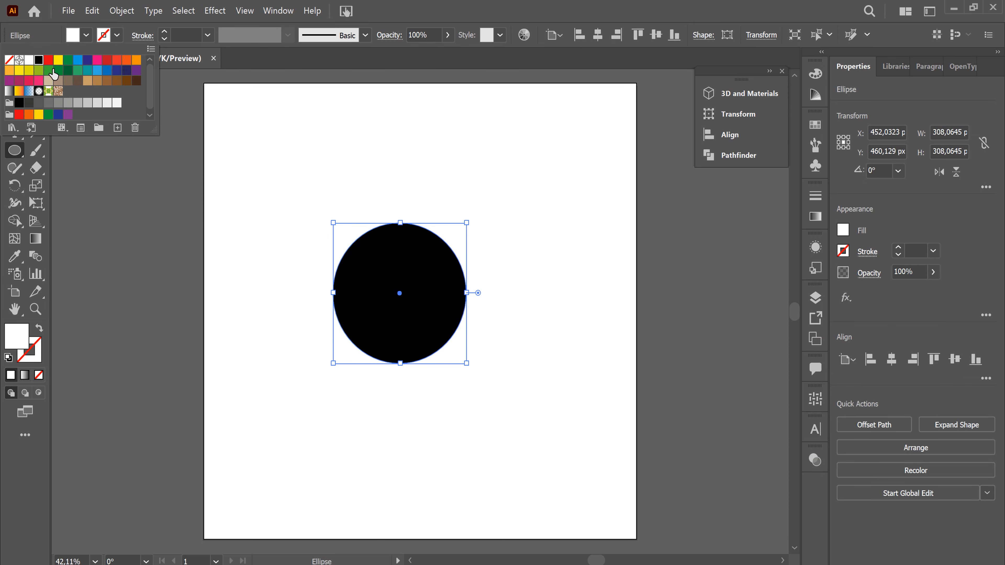
pyautogui.click(431, 277)
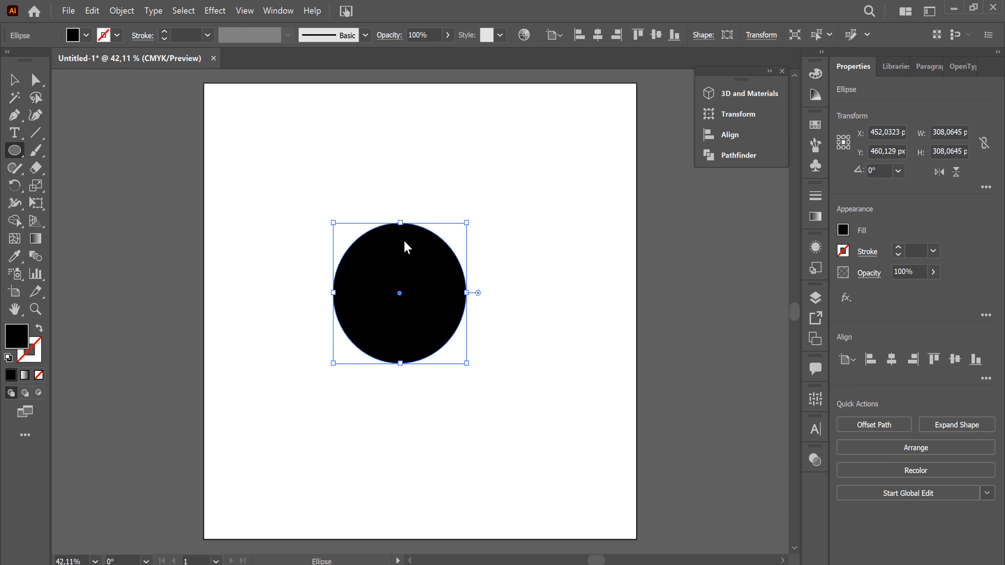
# - Move the black circle up and to the left, and draw a 100 px circle below it
pyautogui.click(14, 80)
pyautogui.moveTo(420, 293); pyautogui.dragTo(388, 243)
pyautogui.click(14, 150)
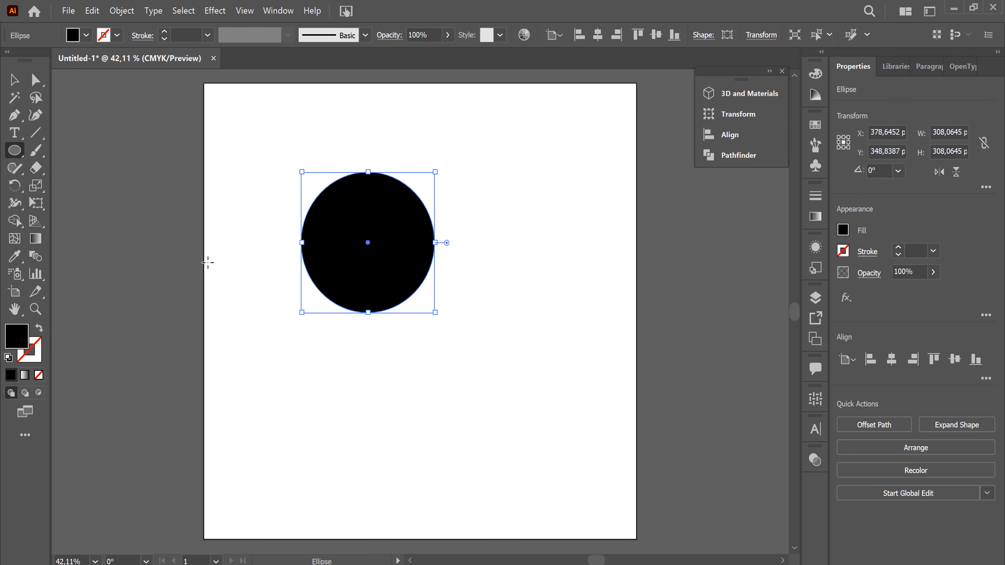
pyautogui.moveTo(301, 419)
pyautogui.mouseDown()
pyautogui.moveTo(321, 427)
pyautogui.moveTo(336, 457)
pyautogui.moveTo(321, 440)
pyautogui.mouseUp()
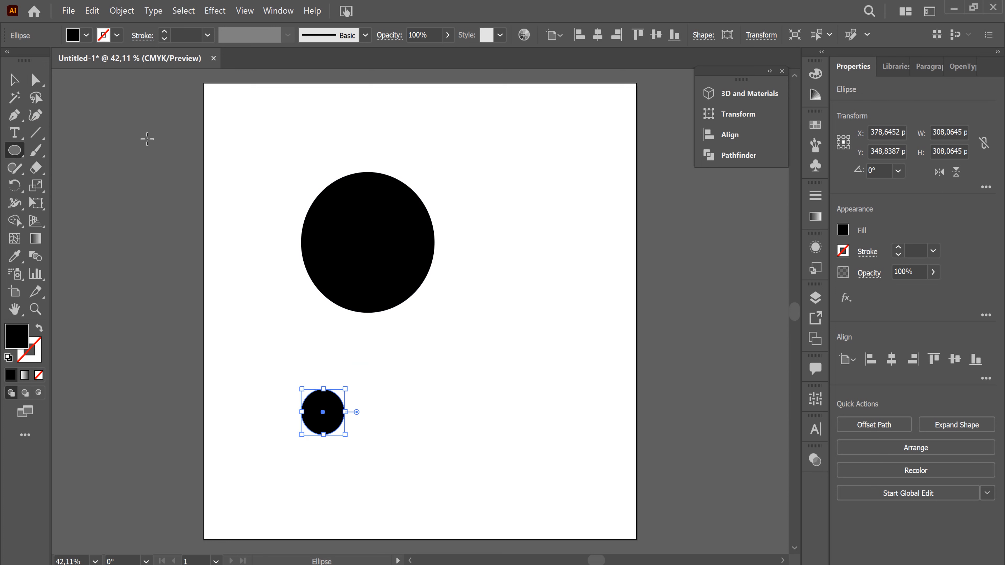
# - Fill the small circle with the lightest gray swatch
pyautogui.click(87, 35)
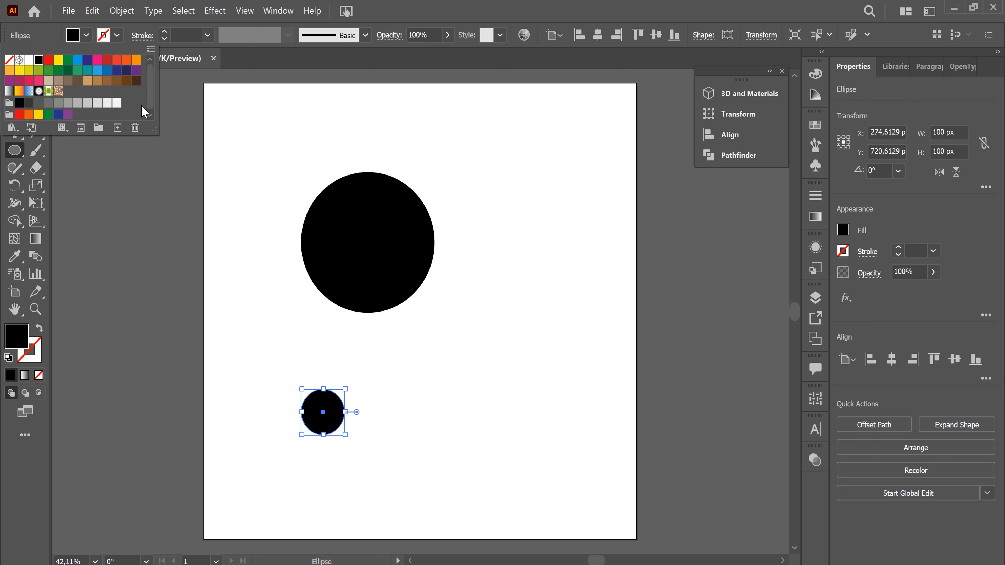
pyautogui.click(117, 103)
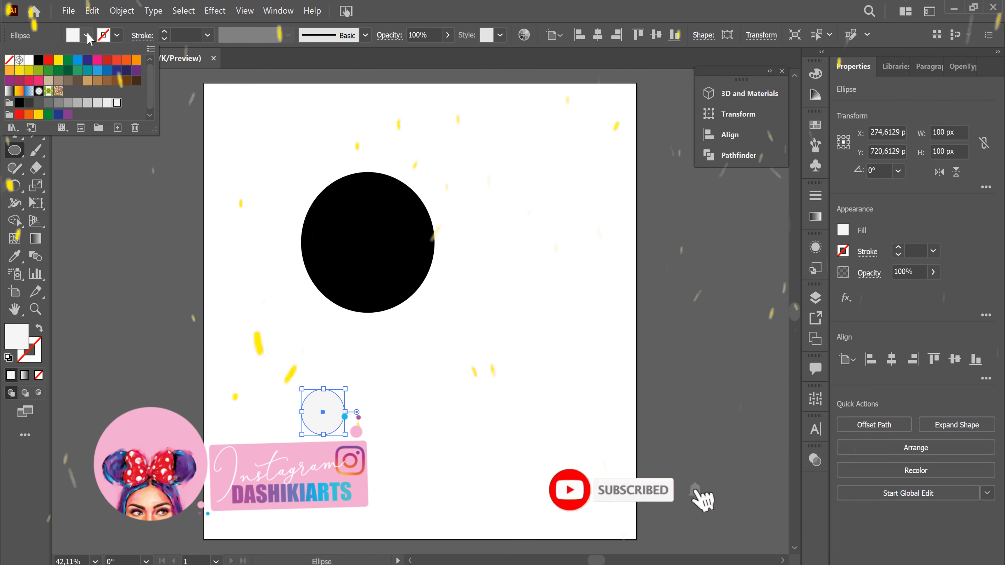
pyautogui.click(75, 65)
# - Duplicate the light circle beside itself, scale the pair to about 181 × 89 px and place both on the black circle as eyes
pyautogui.press('v')
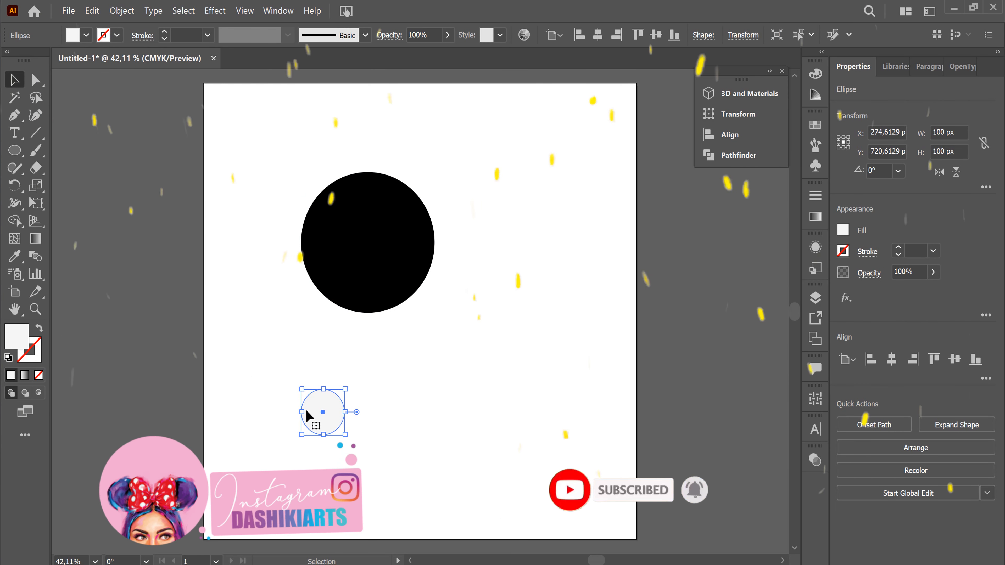
pyautogui.moveTo(331, 427); pyautogui.dragTo(382, 421)
pyautogui.moveTo(298, 376); pyautogui.dragTo(392, 254)
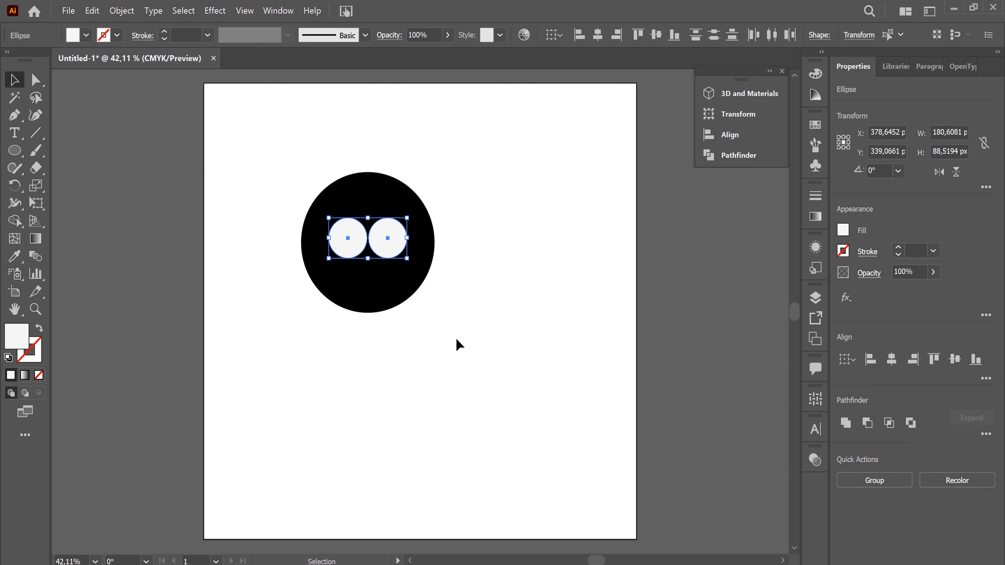
pyautogui.click(474, 362)
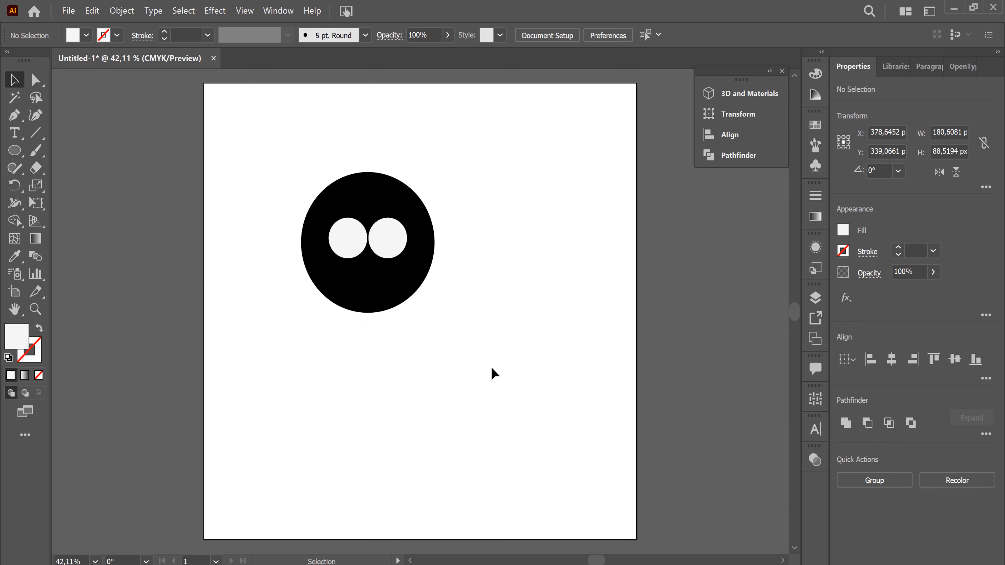
# - Draw a circle about 29 px in diameter below the head and fill it with black as a pupil
pyautogui.click(15, 151)
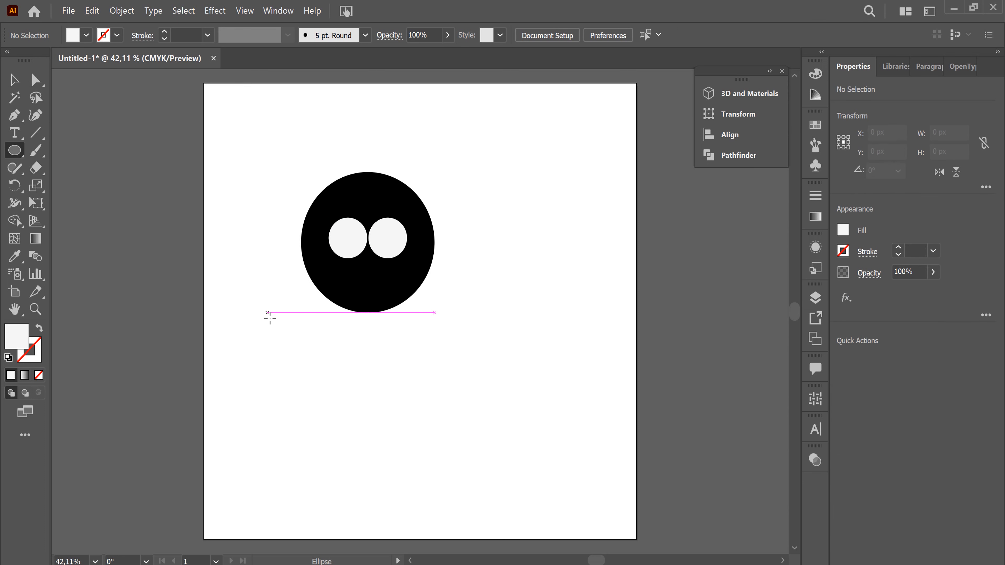
pyautogui.moveTo(267, 313); pyautogui.dragTo(272, 321)
pyautogui.click(87, 35)
pyautogui.click(38, 60)
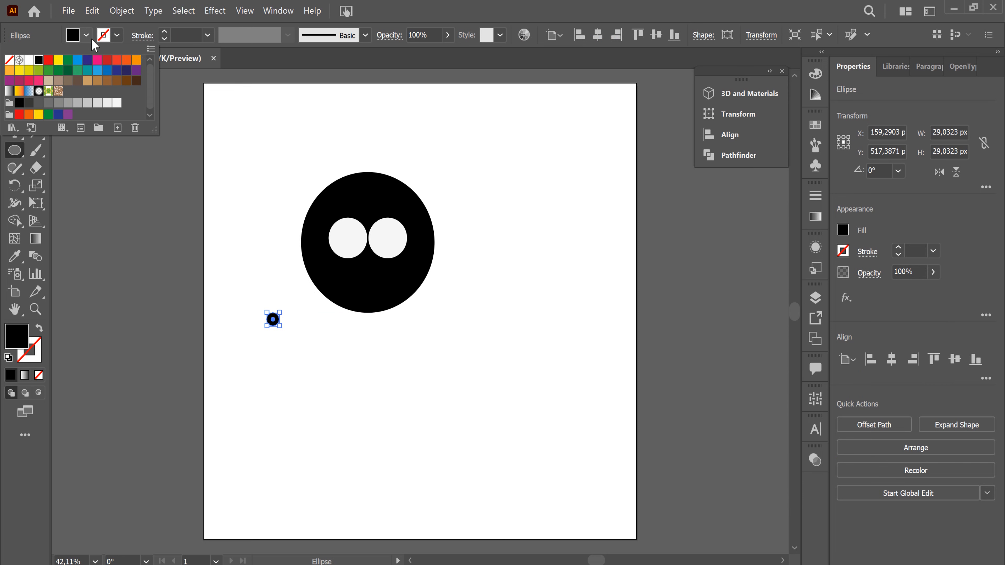
# - Place the pupil on the left eye and put a copy of it on the right eye
pyautogui.click(14, 81)
pyautogui.click(274, 321)
pyautogui.moveTo(276, 323); pyautogui.dragTo(462, 273)
pyautogui.hotkey('ctrl', '+')
pyautogui.hotkey('ctrl', '+')
pyautogui.hotkey('ctrl', '+')
pyautogui.hotkey('ctrl', '+')
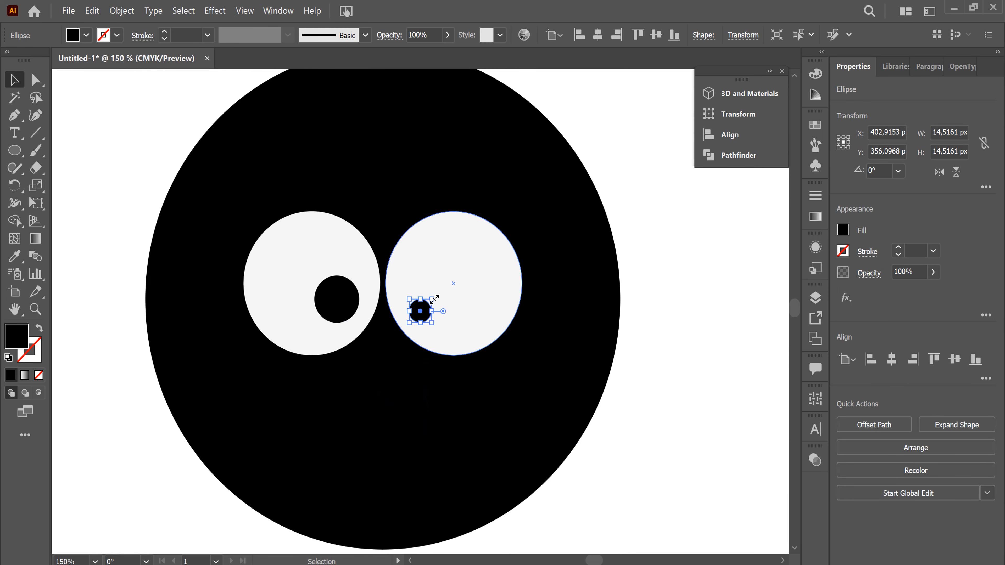
pyautogui.moveTo(434, 300); pyautogui.dragTo(465, 264)
pyautogui.hotkey('ctrl', 'z')
pyautogui.hotkey('ctrl', 'z')
# - Enlarge the right eye's pupil and reposition both pupils toward the inner sides of the eyes
pyautogui.moveTo(454, 276); pyautogui.dragTo(474, 256)
pyautogui.moveTo(443, 309); pyautogui.dragTo(436, 309)
pyautogui.click(345, 311)
pyautogui.moveTo(345, 306); pyautogui.dragTo(355, 309)
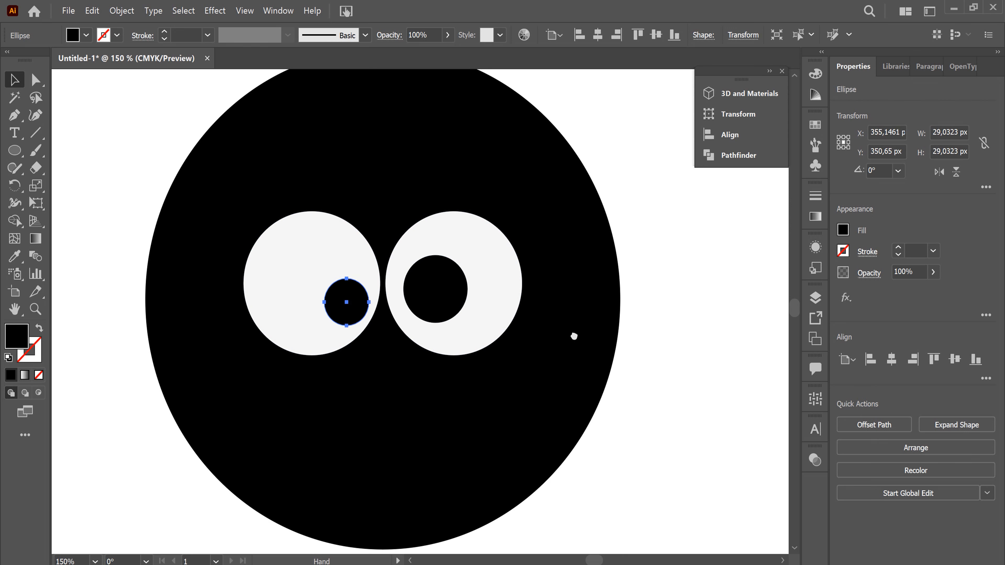
# - Draw a rounded rectangle about 77 × 42 px overlapping the top of the black circle and increase its corner rounding slightly
pyautogui.scroll(5, 574, 335)
pyautogui.hscroll(2, 574, 335)
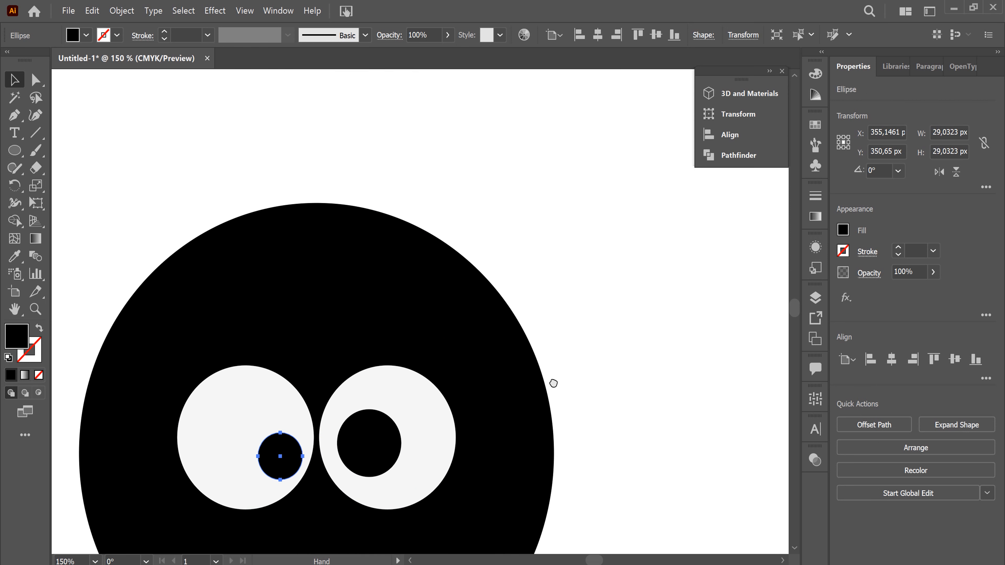
pyautogui.click(13, 158)
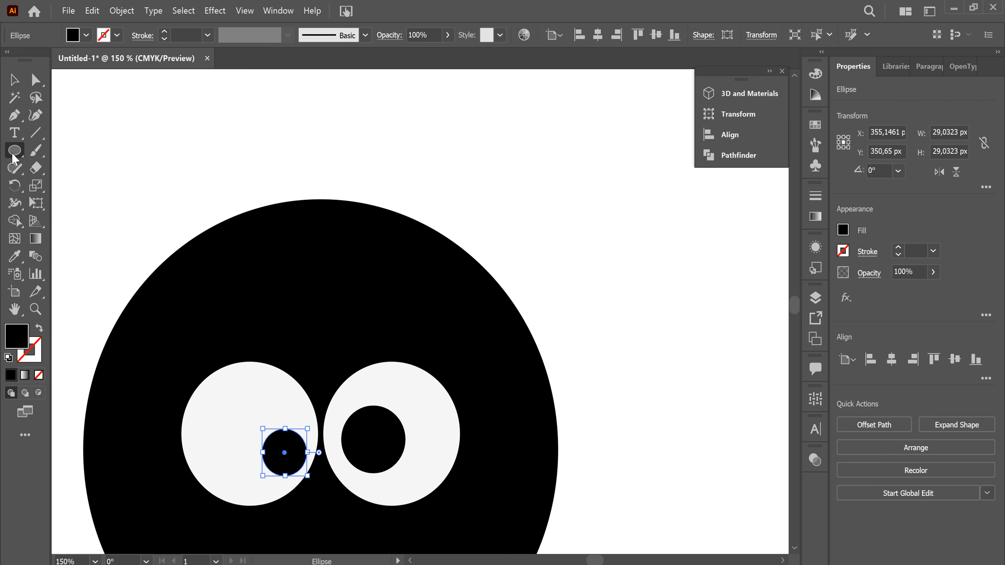
pyautogui.click(50, 169)
pyautogui.moveTo(259, 153); pyautogui.dragTo(379, 222)
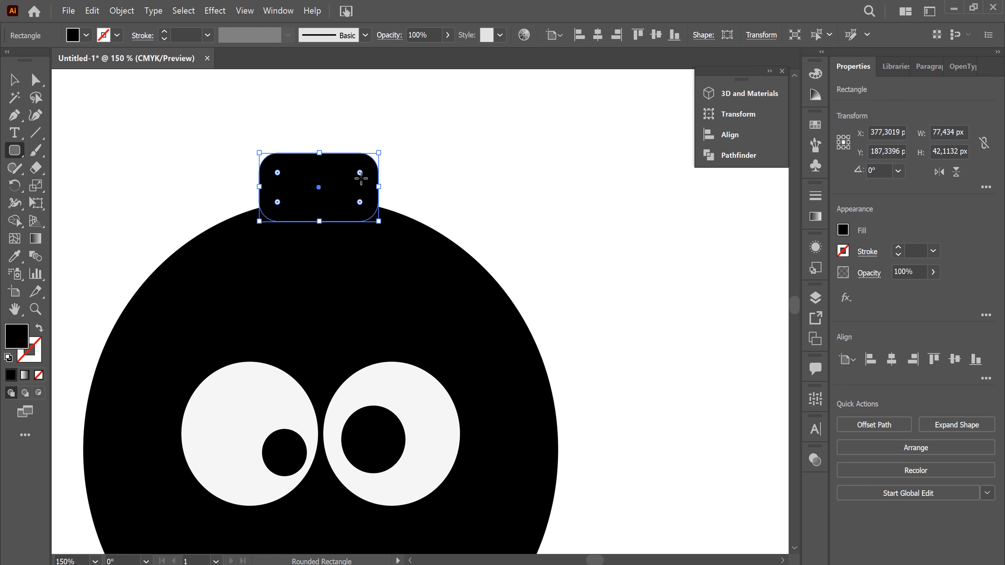
pyautogui.moveTo(360, 173); pyautogui.dragTo(358, 182)
# - Align the rounded rectangle and the large black circle on their horizontal centers
pyautogui.click(7, 78)
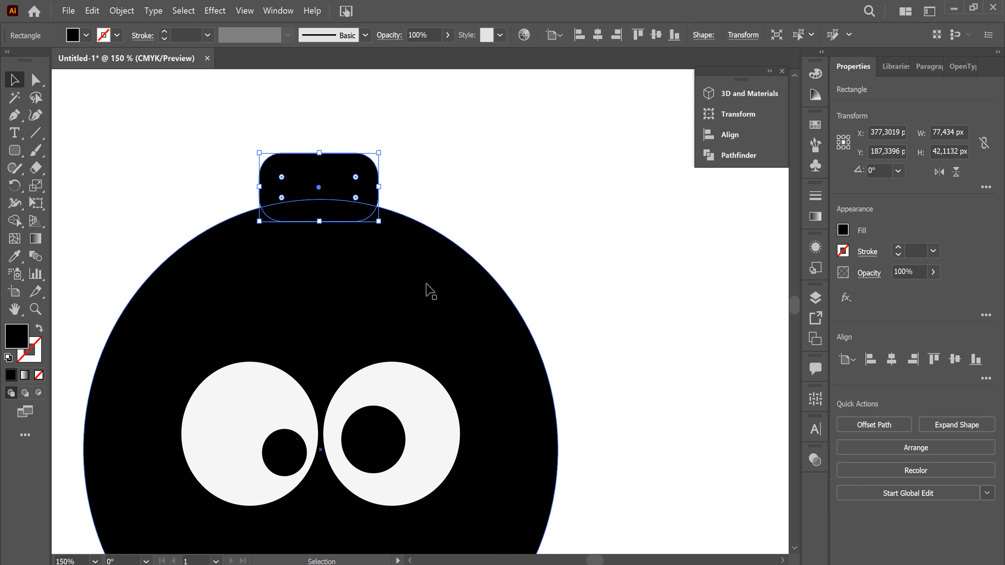
pyautogui.moveTo(498, 144); pyautogui.dragTo(282, 277)
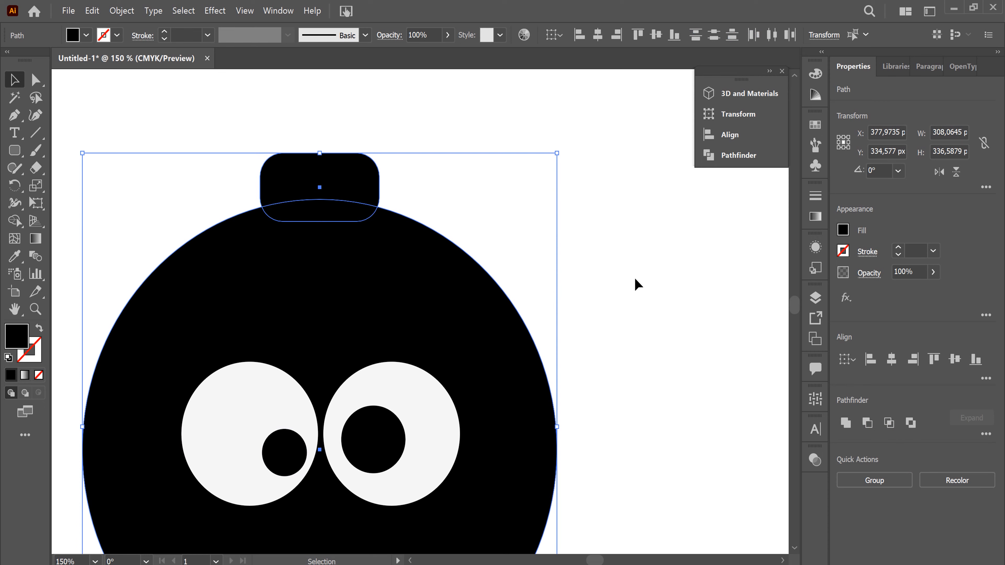
pyautogui.click(637, 342)
pyautogui.press('space')
pyautogui.moveTo(543, 404); pyautogui.dragTo(603, 440)
pyautogui.hotkey('ctrl', '-')
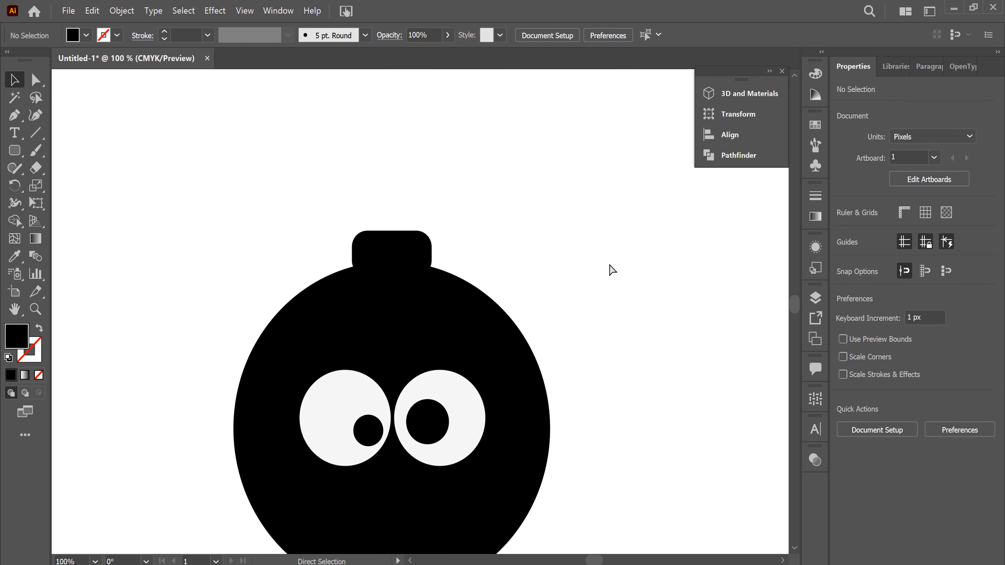
pyautogui.hotkey('ctrl', '-')
pyautogui.hscroll(3, 552, 297)
pyautogui.scroll(-1, 545, 293)
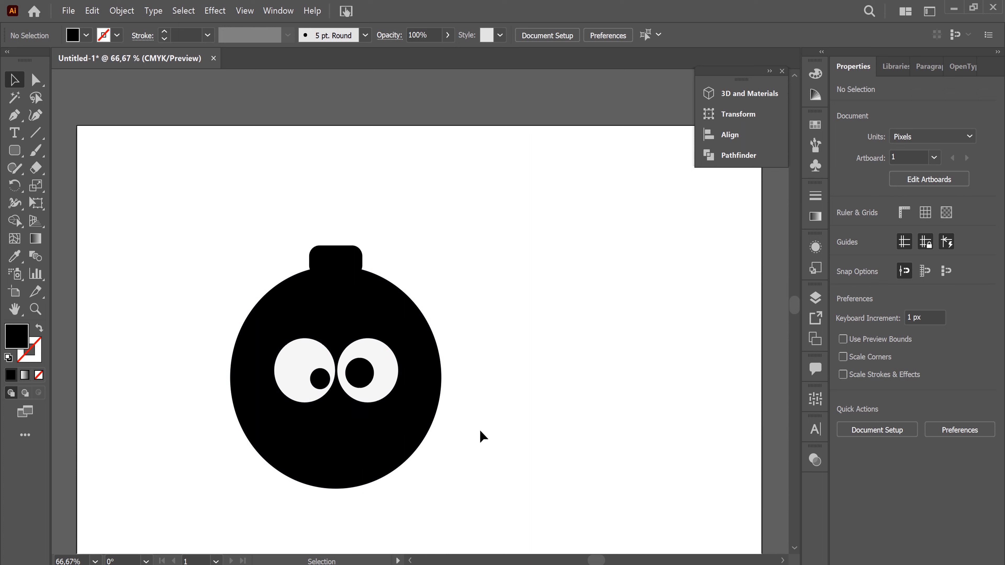
pyautogui.click(343, 273)
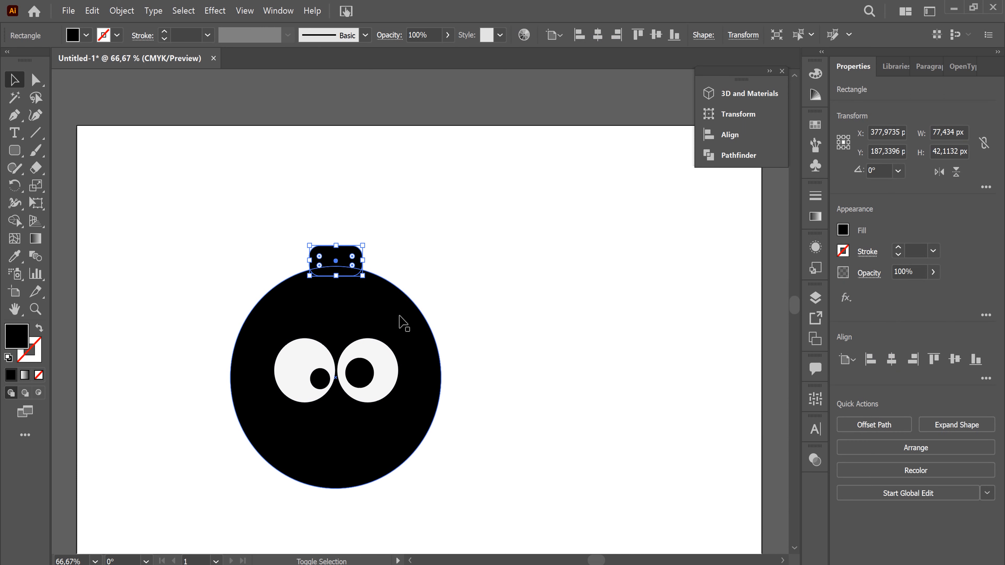
pyautogui.keyDown('shift'); pyautogui.click(434, 329); pyautogui.keyUp('shift')
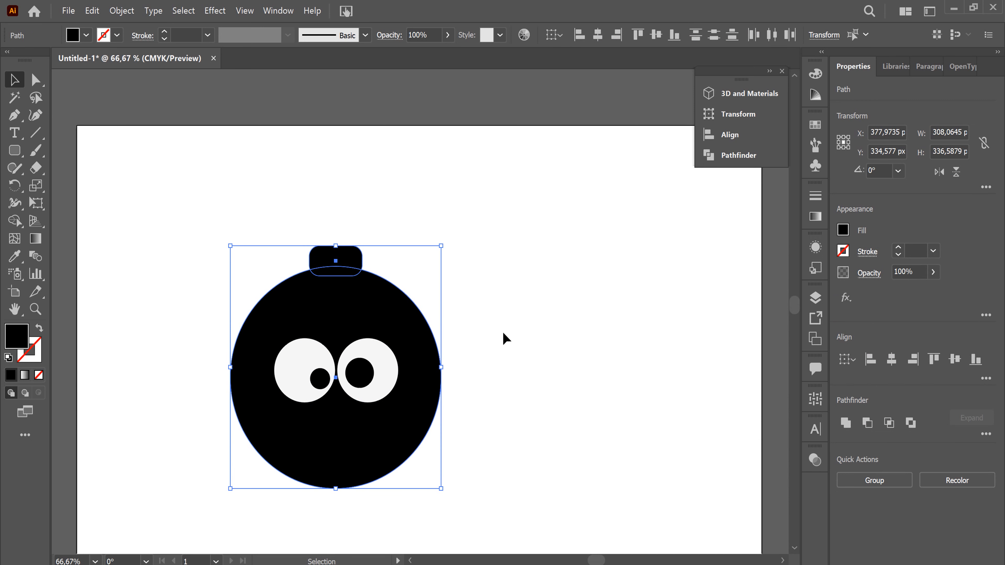
# - Duplicate the whole bomb character and place the copy outside the artboard beyond its right edge
pyautogui.press('space')
pyautogui.moveTo(529, 394); pyautogui.dragTo(484, 318)
pyautogui.moveTo(428, 139); pyautogui.dragTo(189, 344)
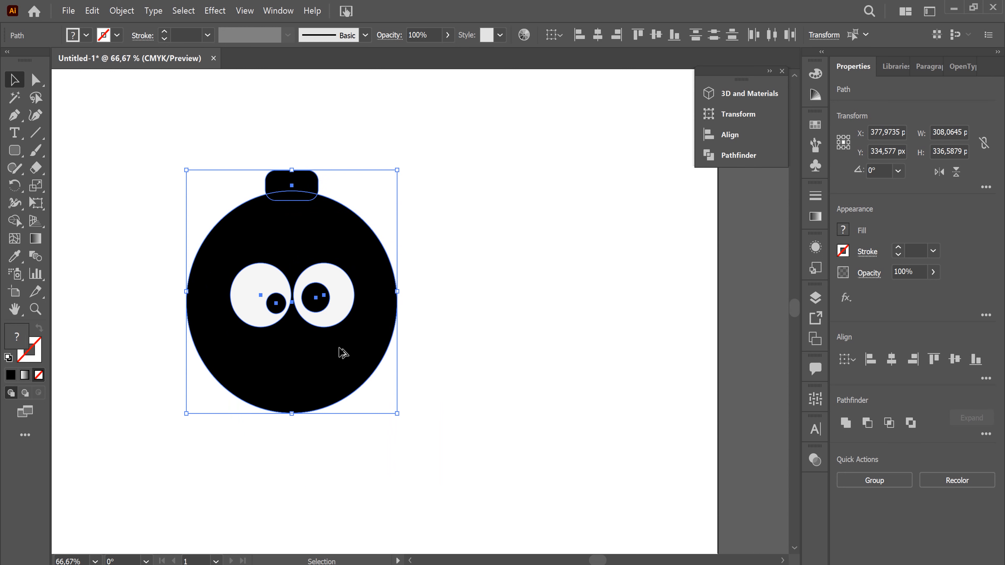
pyautogui.moveTo(804, 356); pyautogui.dragTo(661, 343)
pyautogui.press('space')
pyautogui.moveTo(456, 394); pyautogui.dragTo(372, 420)
pyautogui.moveTo(505, 386); pyautogui.dragTo(719, 377)
pyautogui.press('space')
pyautogui.moveTo(371, 406); pyautogui.dragTo(513, 390)
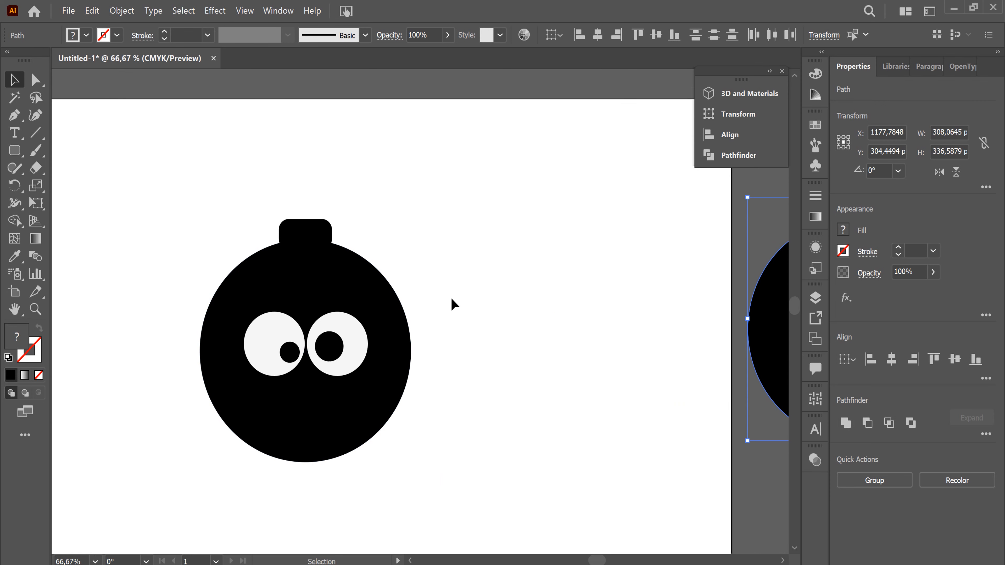
# - Move the original bomb character down and slightly left on the artboard
pyautogui.moveTo(165, 195); pyautogui.dragTo(384, 463)
pyautogui.moveTo(378, 361); pyautogui.dragTo(347, 436)
pyautogui.click(302, 276)
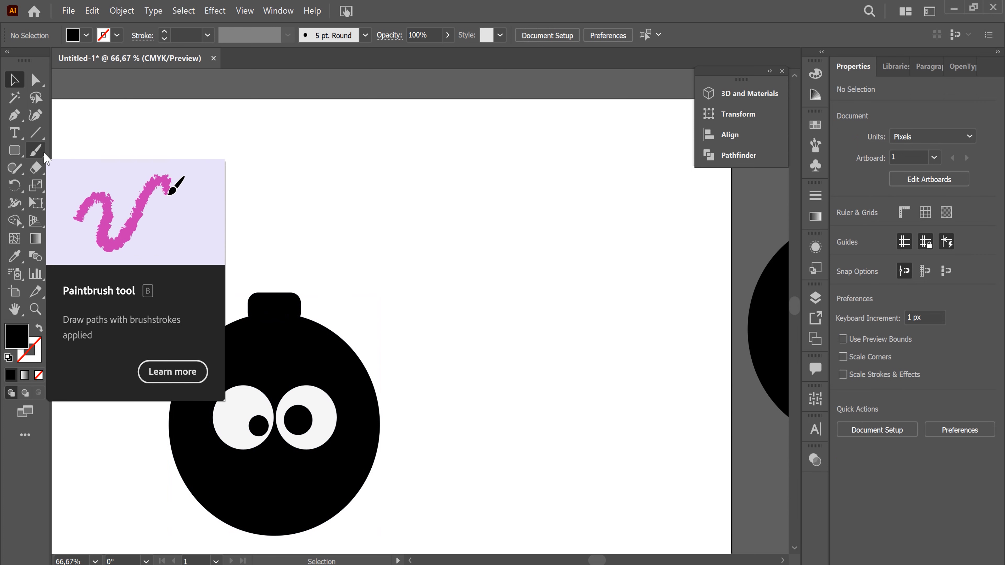
# - Paint a curved fuse about 141 × 113 px rising to the right above the bomb's cap with the Paintbrush tool
pyautogui.click(34, 155)
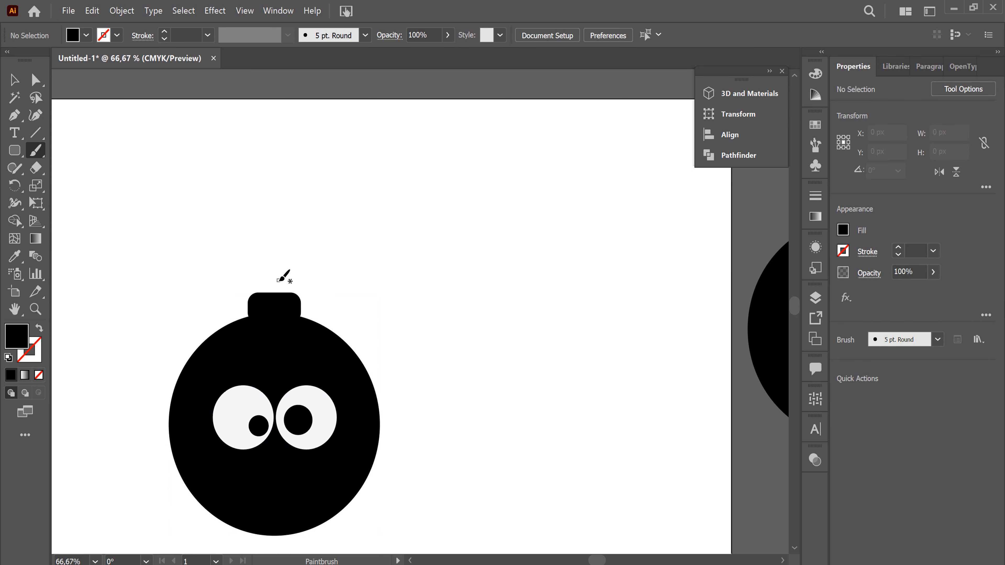
pyautogui.moveTo(278, 281)
pyautogui.mouseDown()
pyautogui.moveTo(296, 231)
pyautogui.moveTo(352, 219)
pyautogui.moveTo(375, 198)
pyautogui.mouseUp()
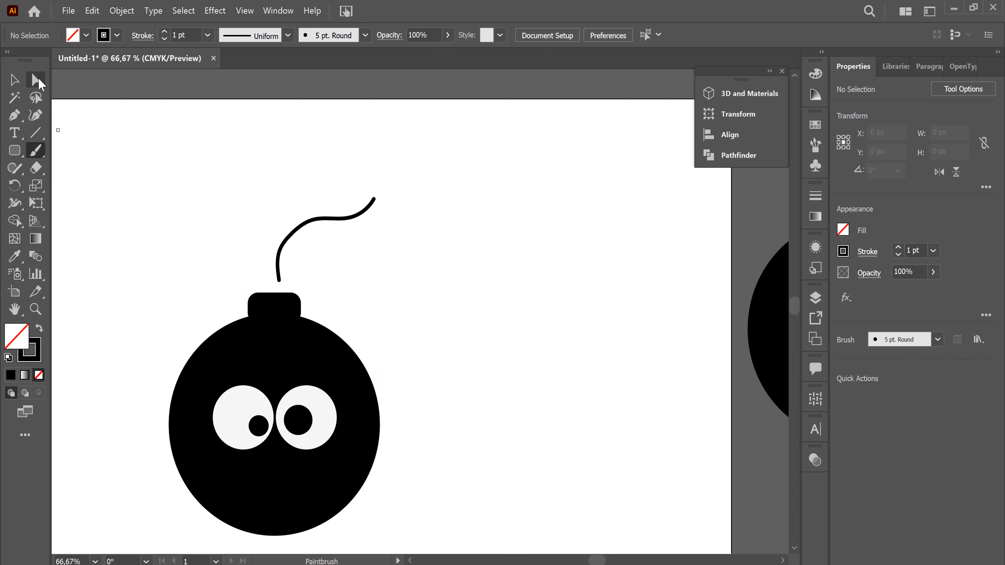
# - Set the fuse path's stroke weight to 3 pt
pyautogui.click(15, 80)
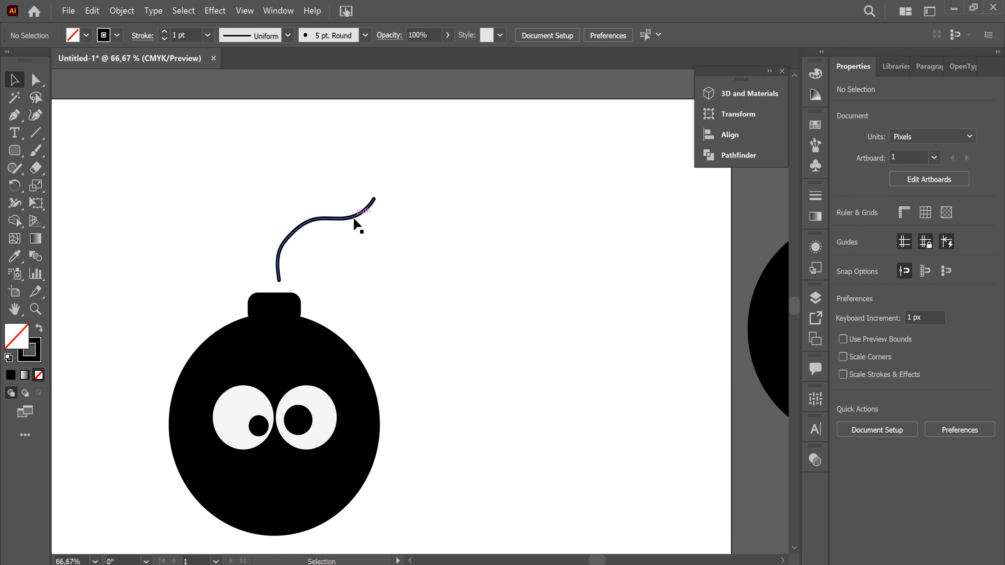
pyautogui.click(356, 218)
pyautogui.click(208, 36)
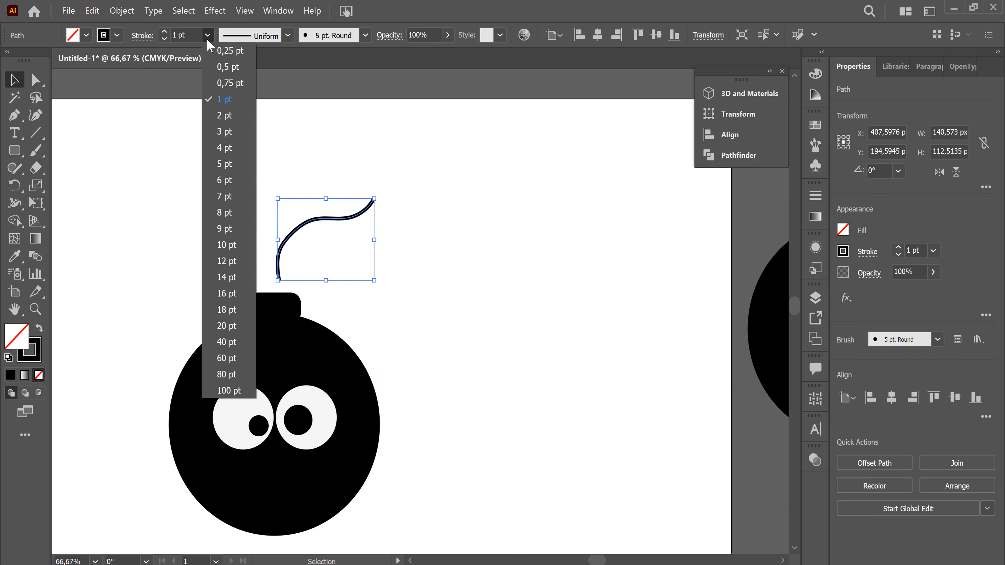
pyautogui.click(225, 164)
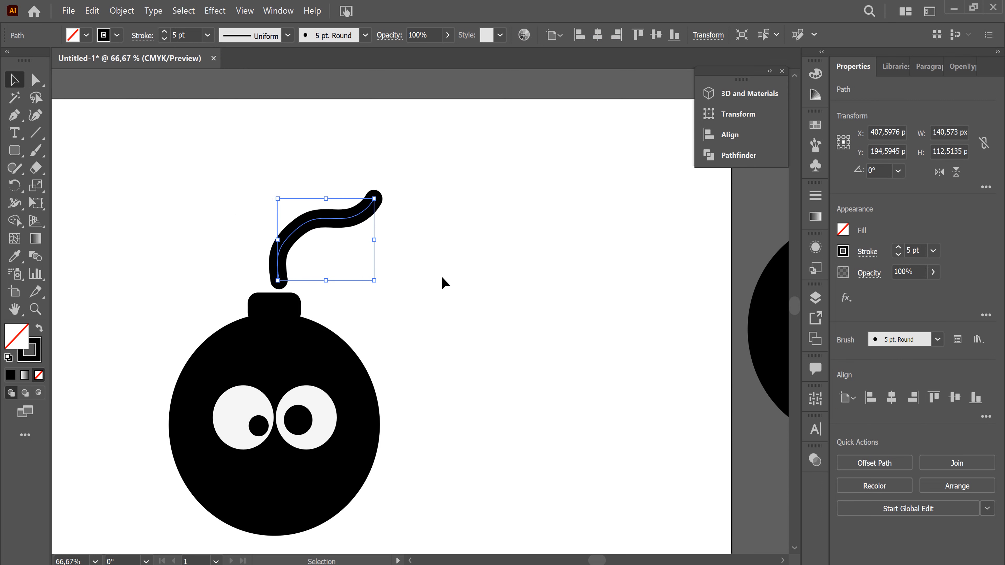
pyautogui.click(207, 35)
pyautogui.click(227, 130)
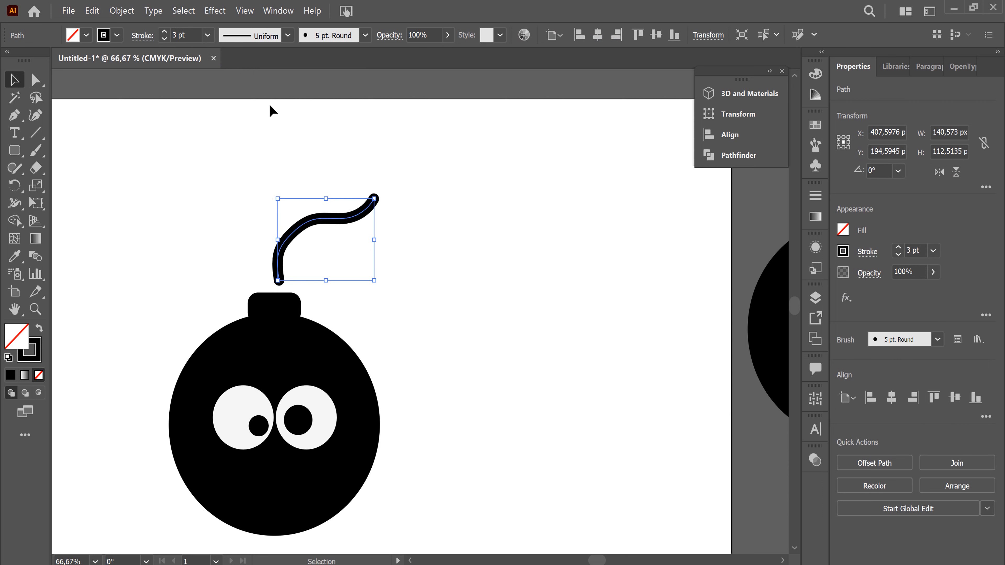
# - Set the fuse path's stroke weight to 2 pt and deselect it
pyautogui.click(207, 35)
pyautogui.click(220, 115)
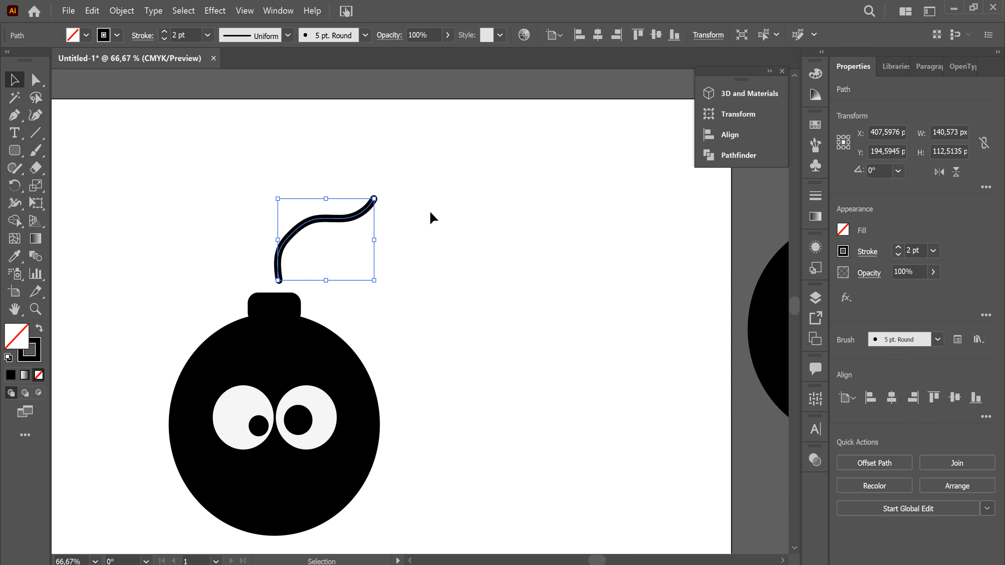
pyautogui.click(428, 295)
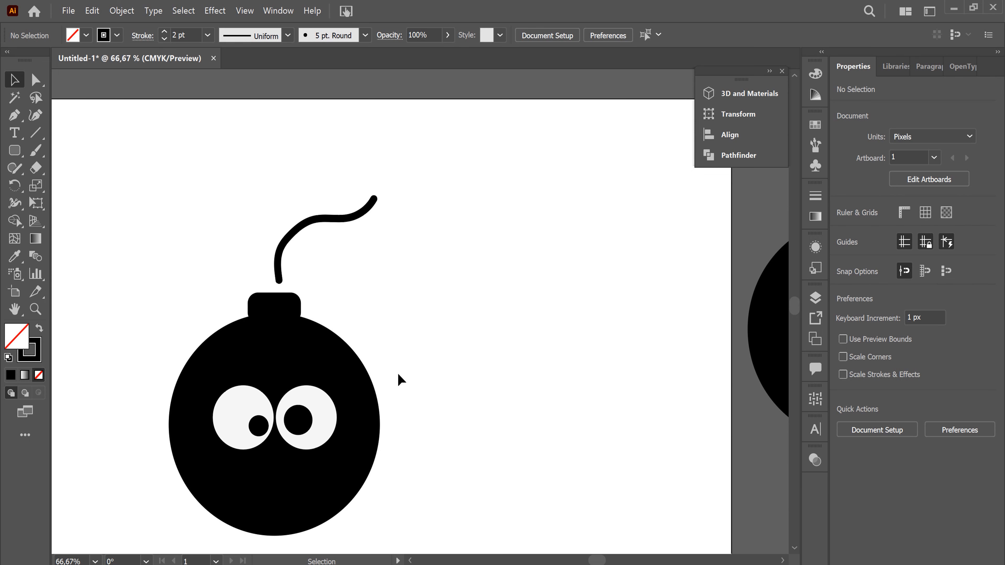
# - Apply the 3D Inflate effect to the fuse with the Isometric Left rotation preset and a volume of 29%
pyautogui.click(370, 207)
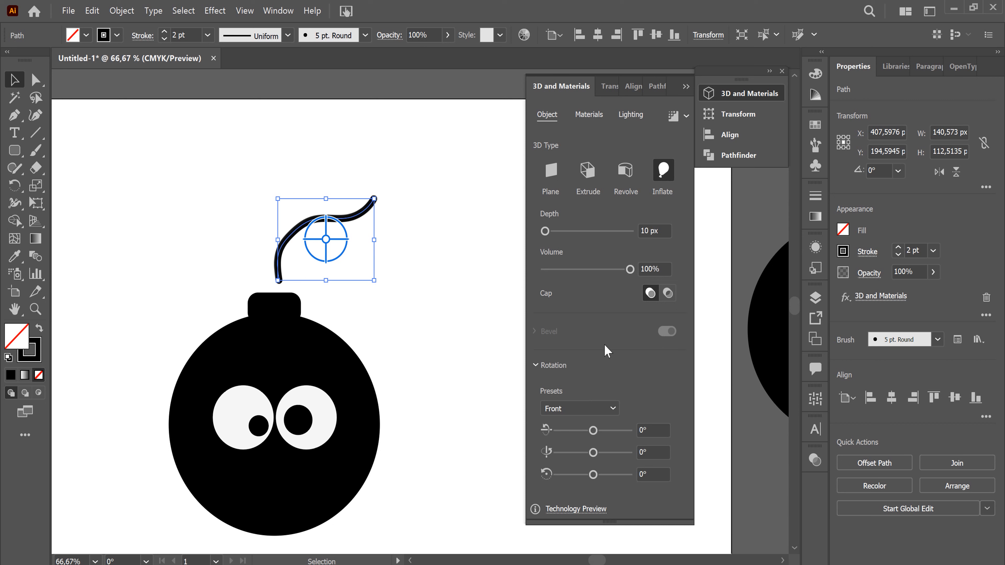
pyautogui.click(613, 409)
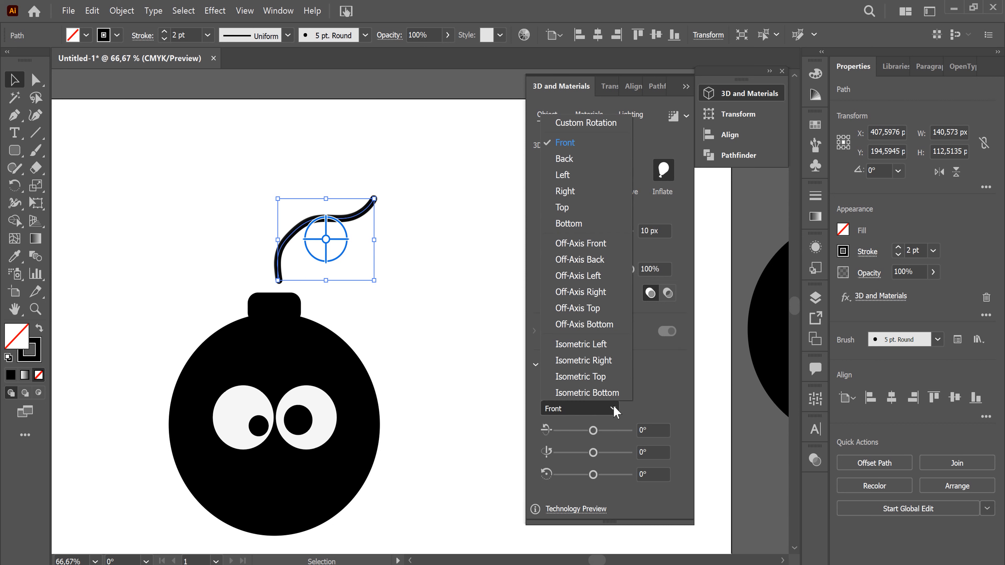
pyautogui.click(611, 345)
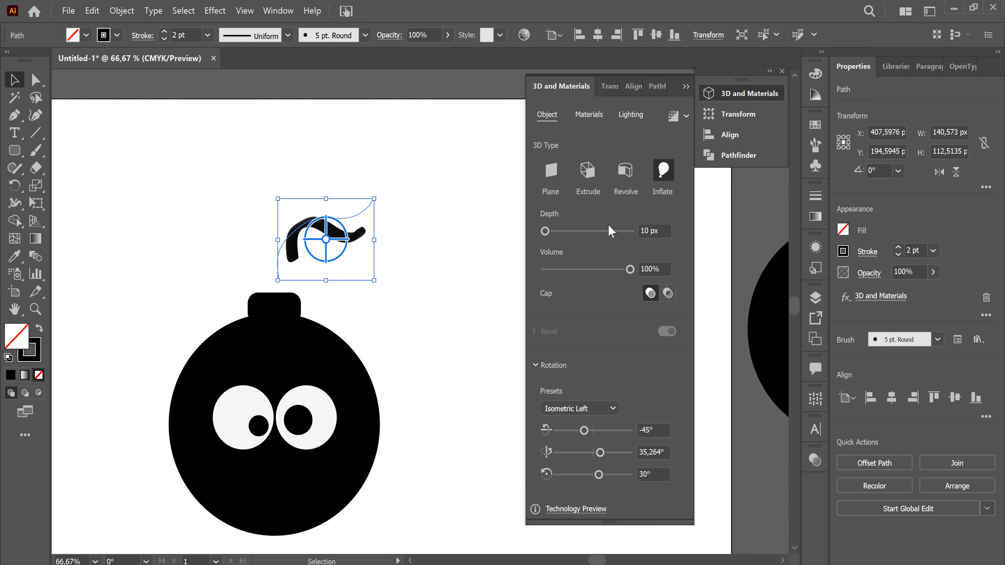
pyautogui.moveTo(630, 277); pyautogui.dragTo(569, 273)
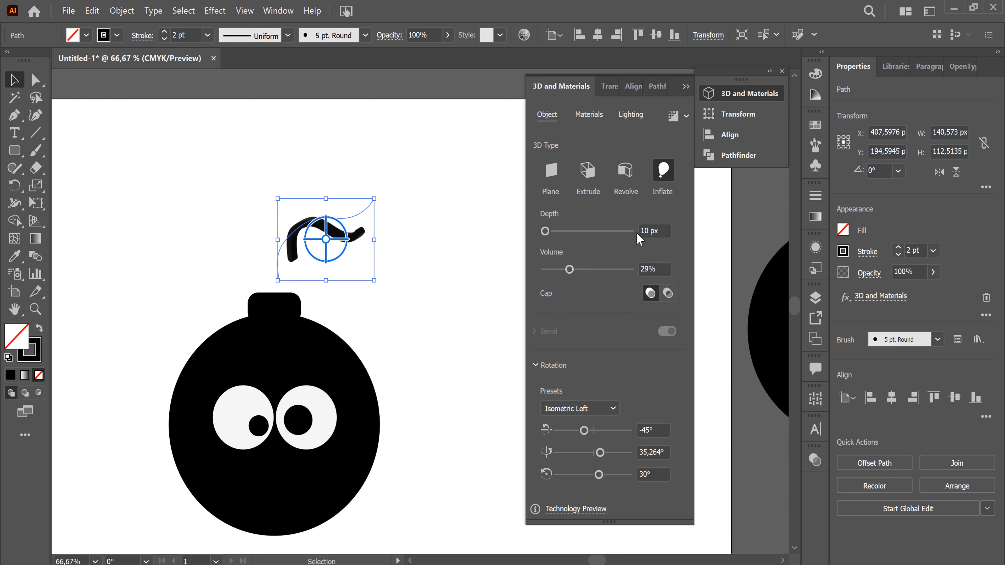
# - Try the Isometric Top rotation preset on the inflated fuse and settle on Isometric Right
pyautogui.click(616, 408)
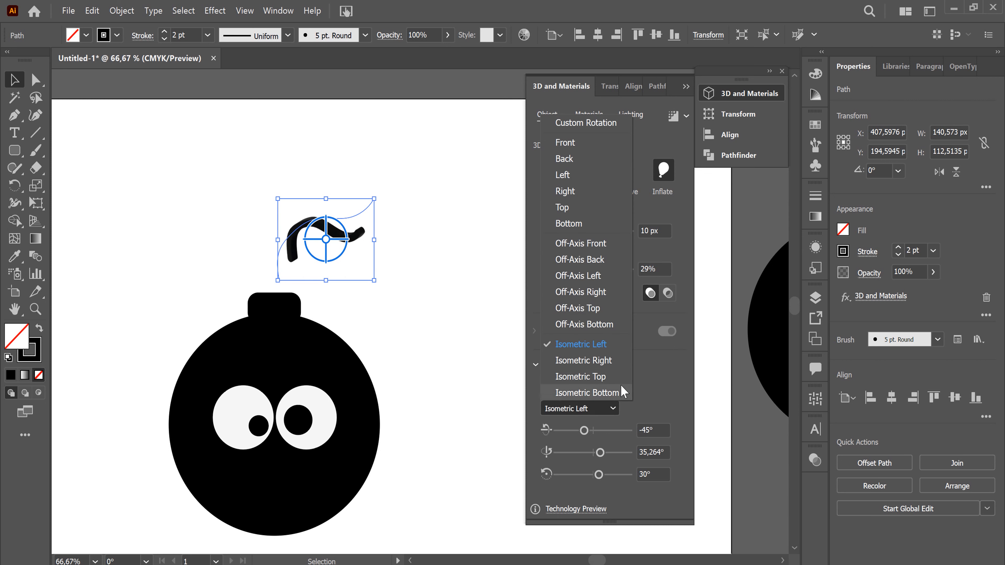
pyautogui.click(612, 376)
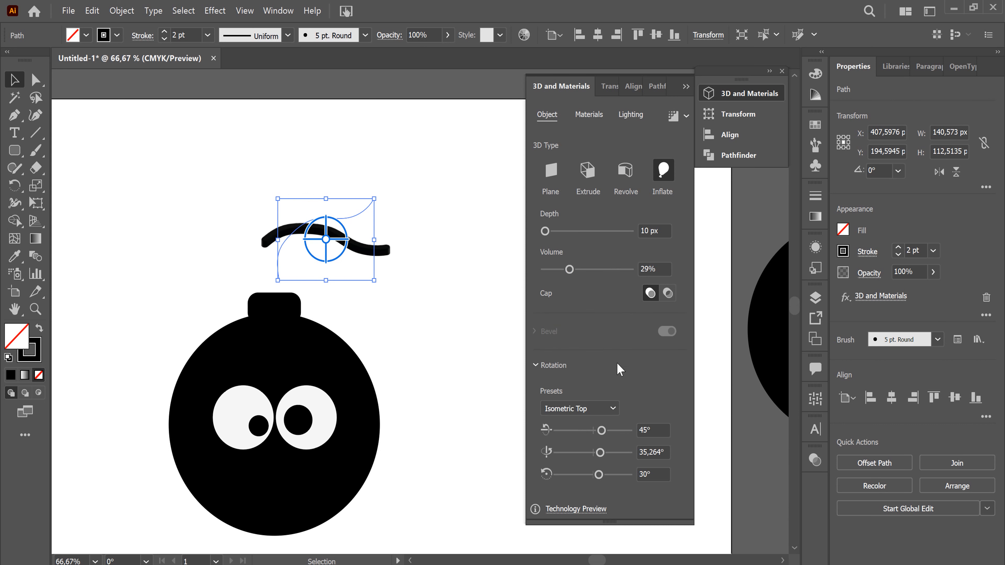
pyautogui.click(616, 409)
pyautogui.click(614, 360)
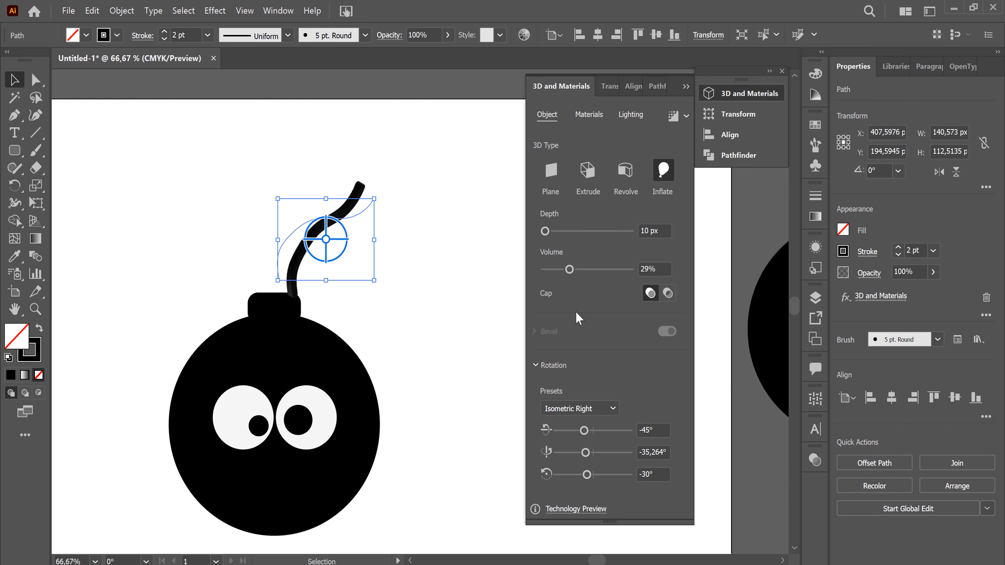
# - Set the inflated fuse's volume to 10% and deselect it
pyautogui.doubleClick(648, 269)
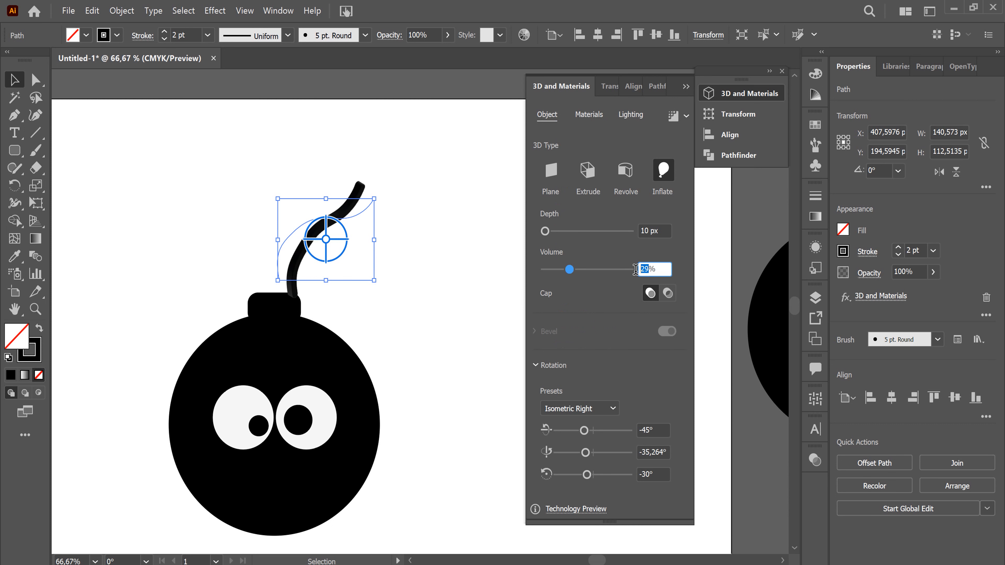
pyautogui.write('10')
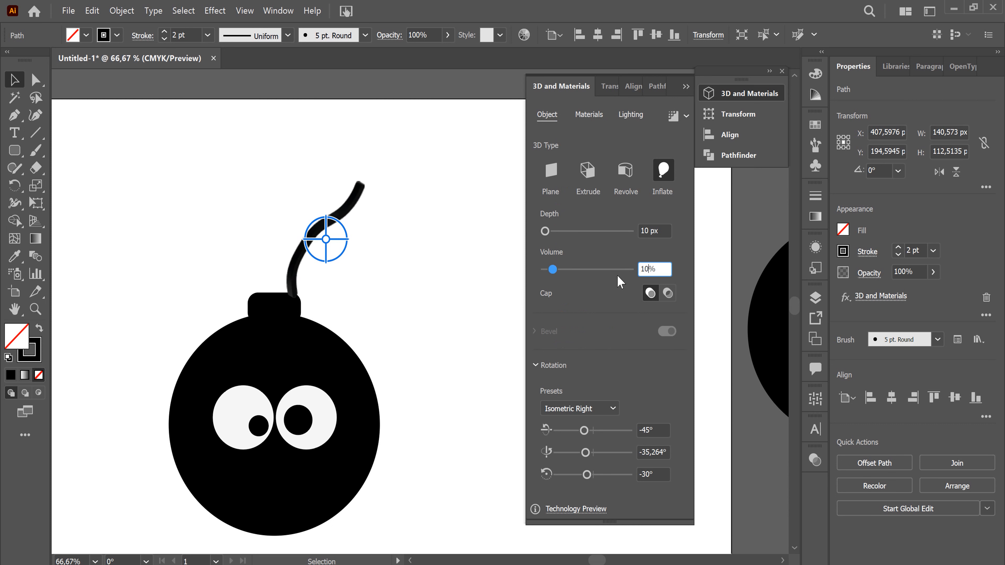
pyautogui.click(471, 272)
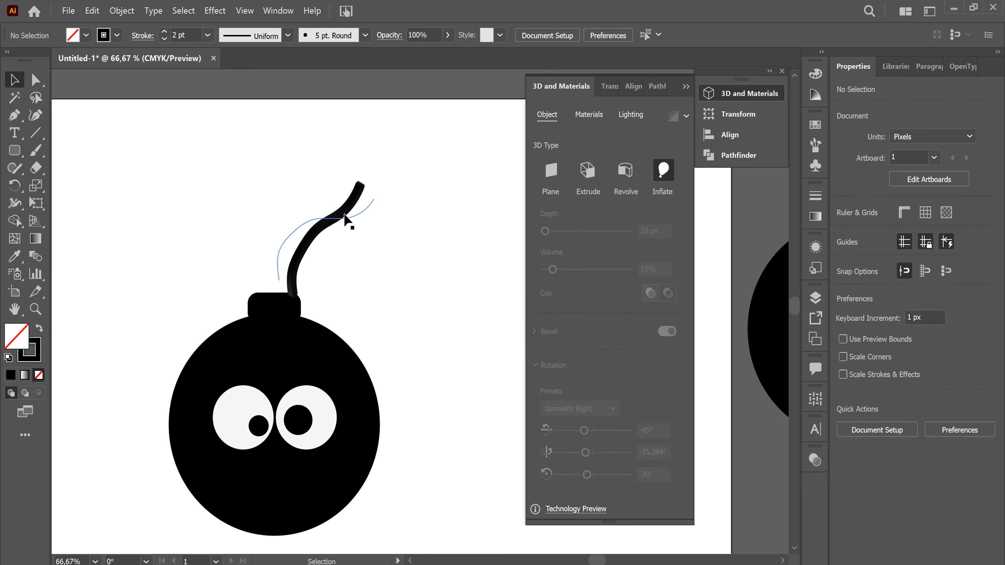
# - Move the fuse up and slightly right, clear of the bomb's cap, and set its inflate depth to 5 px
pyautogui.moveTo(353, 218); pyautogui.dragTo(369, 193)
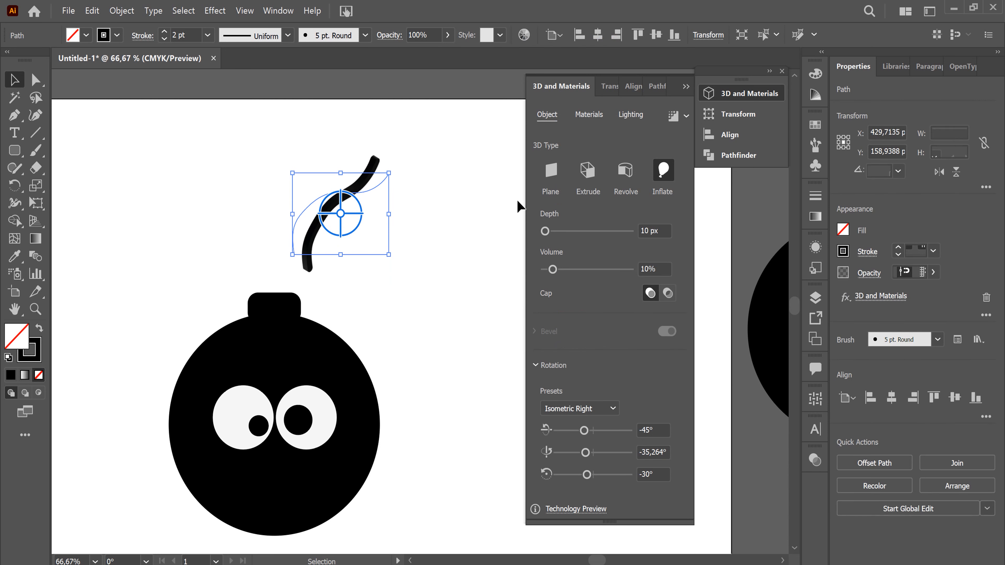
pyautogui.doubleClick(645, 230)
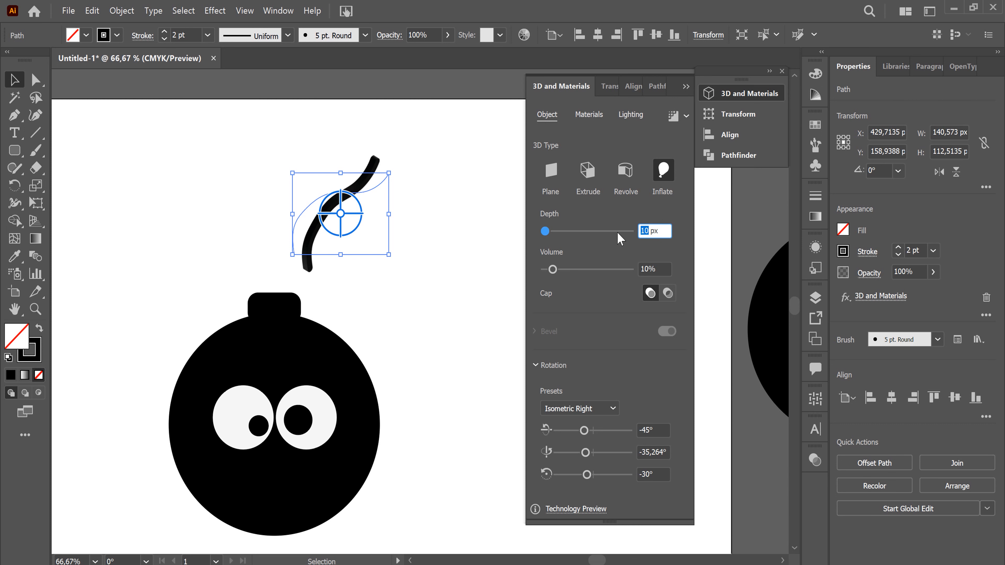
pyautogui.write('5')
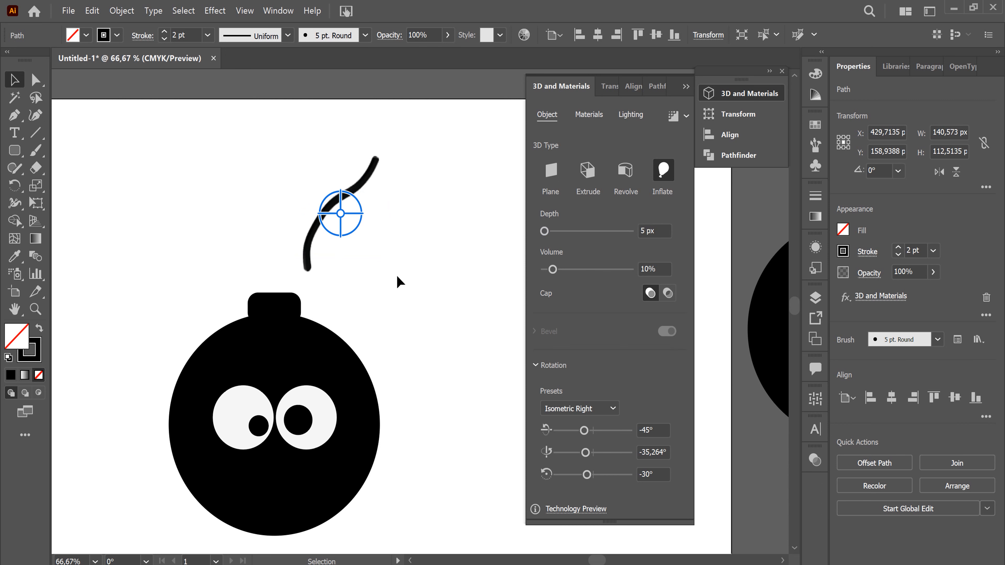
pyautogui.click(386, 238)
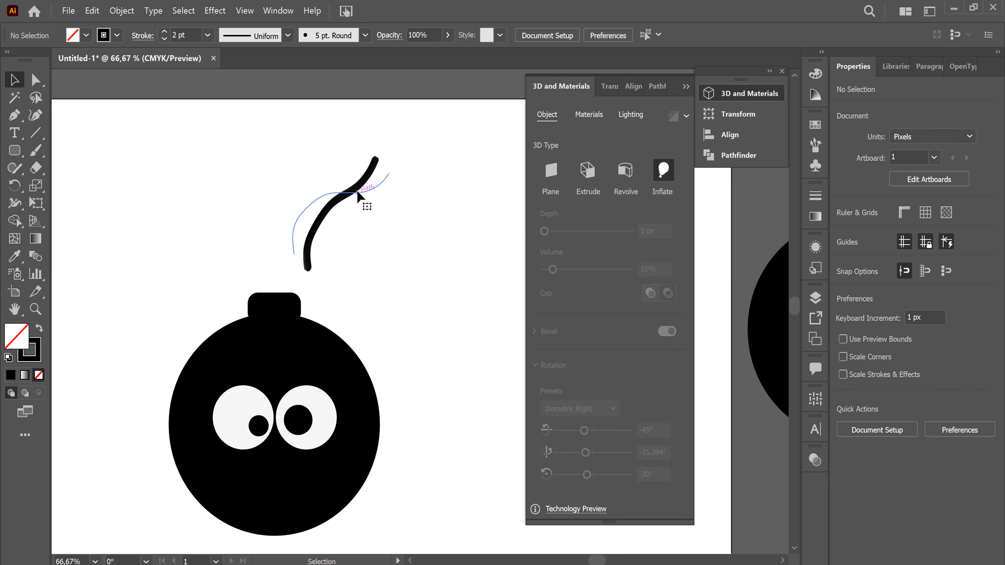
# - Render the fuse's 3D effect with ray tracing and try a 0 px depth before returning it to 5 px
pyautogui.click(359, 194)
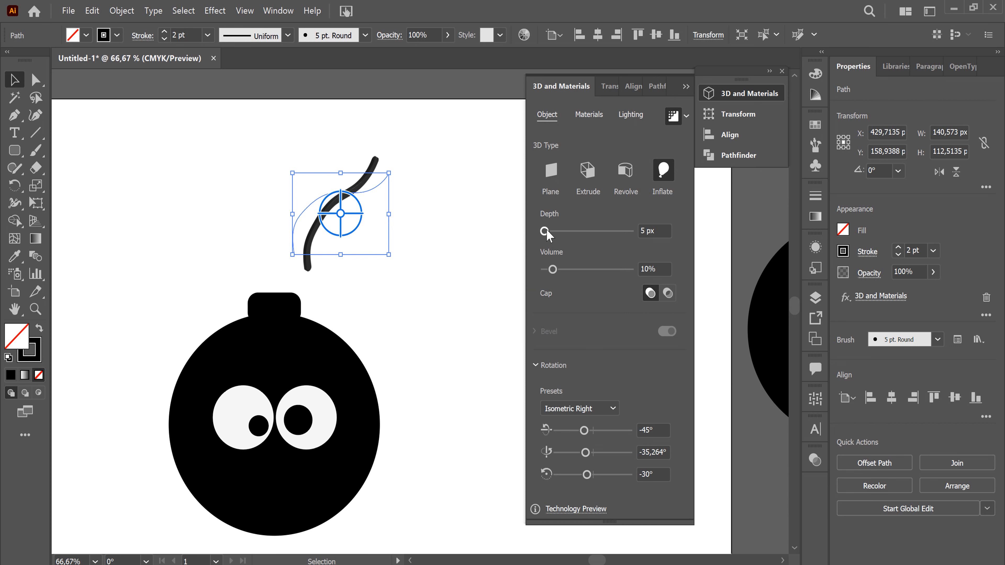
pyautogui.moveTo(547, 231); pyautogui.dragTo(545, 234)
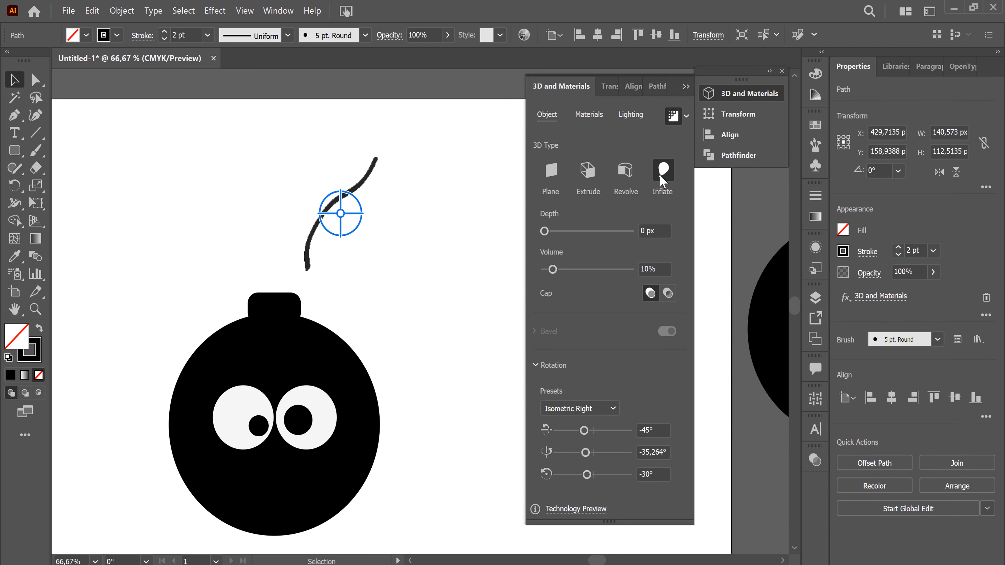
pyautogui.click(638, 230)
pyautogui.press('Return')
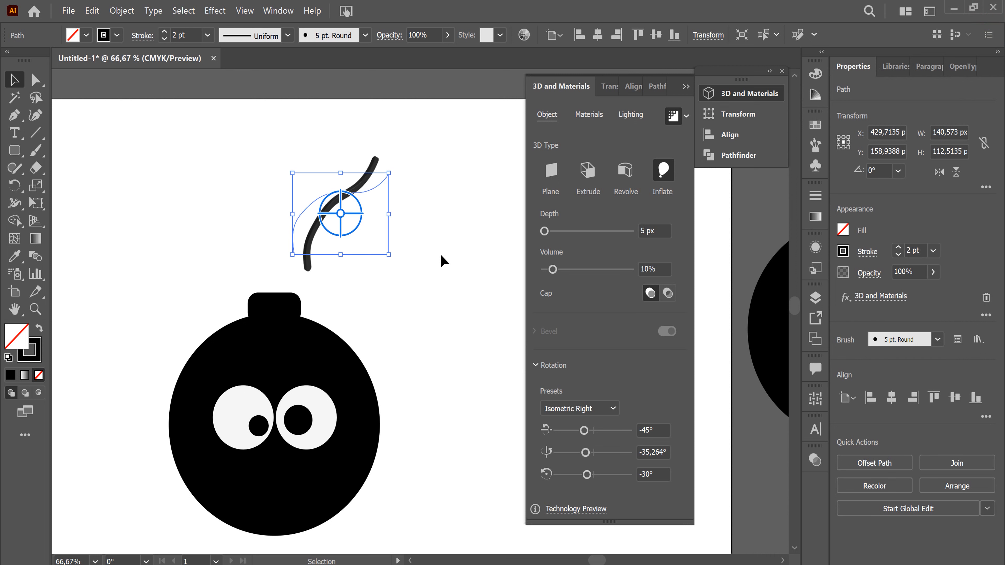
# - Try the Off-Axis Top rotation preset on the fuse and undo it
pyautogui.click(614, 410)
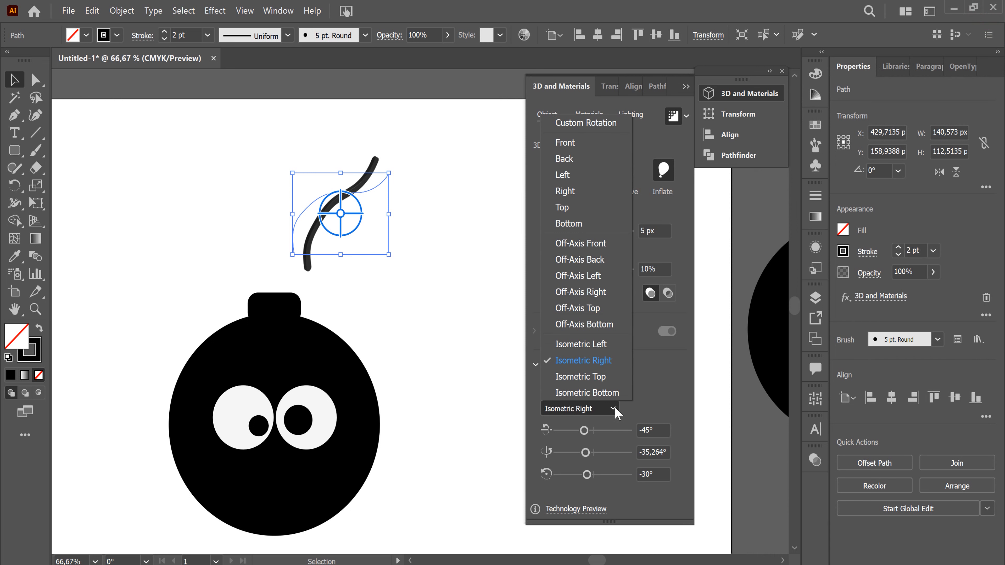
pyautogui.click(593, 310)
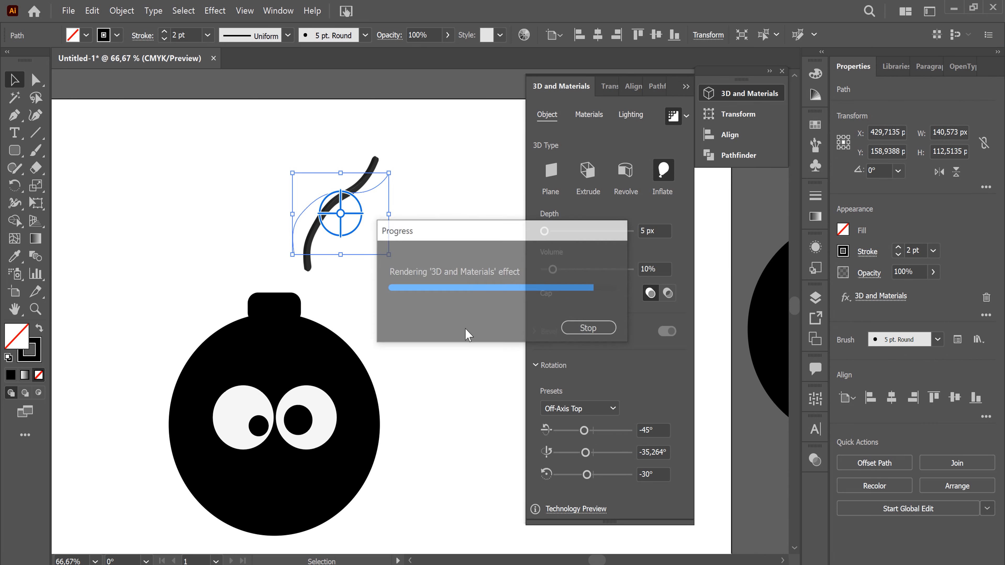
pyautogui.press('a')
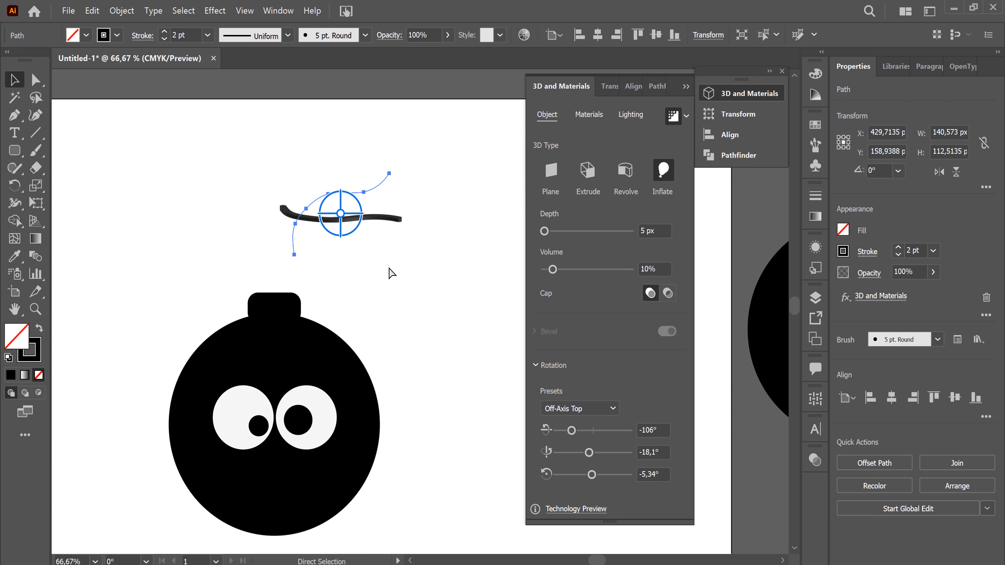
pyautogui.hotkey('ctrl', 'z')
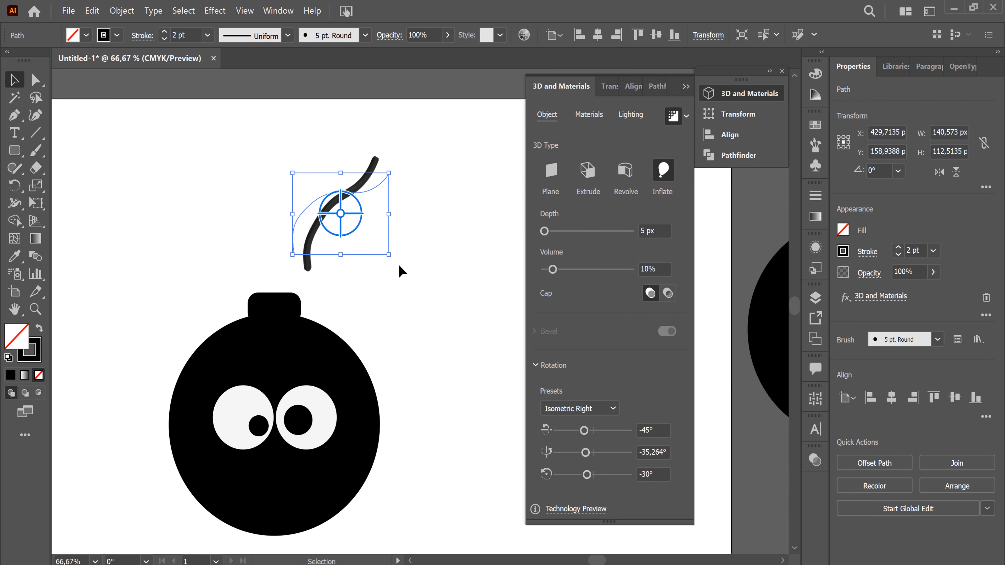
# - Rotate the fuse about 10° clockwise and turn it in 3D around X to a custom rotation of about 177°, -135° and 178°
pyautogui.moveTo(396, 171); pyautogui.dragTo(400, 184)
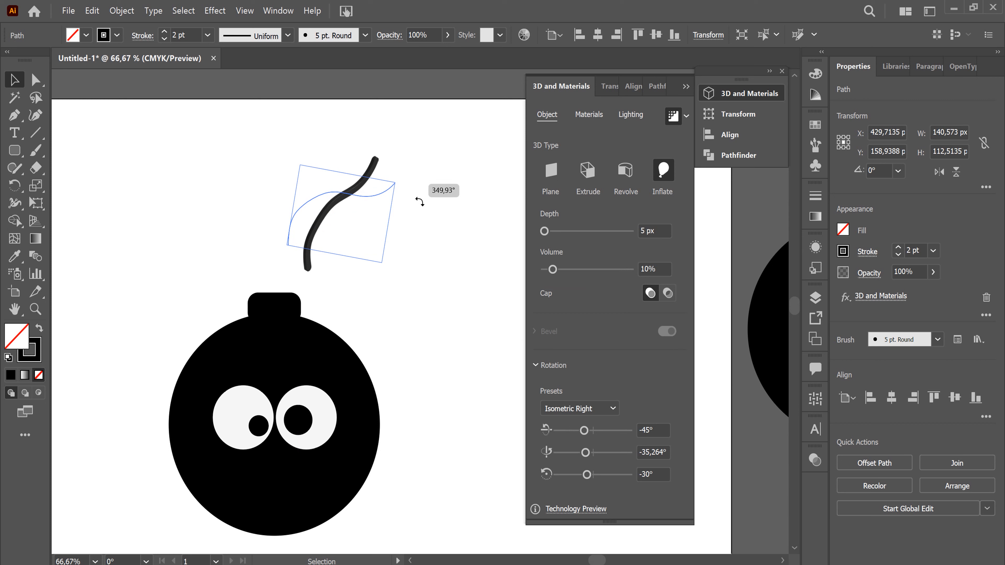
pyautogui.moveTo(419, 202); pyautogui.dragTo(418, 200)
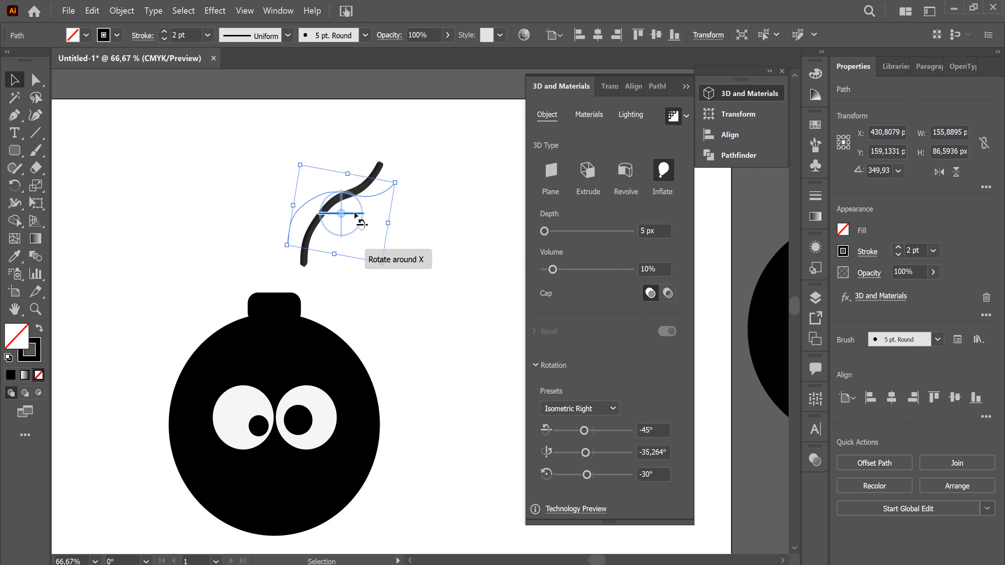
pyautogui.moveTo(355, 214); pyautogui.dragTo(323, 209)
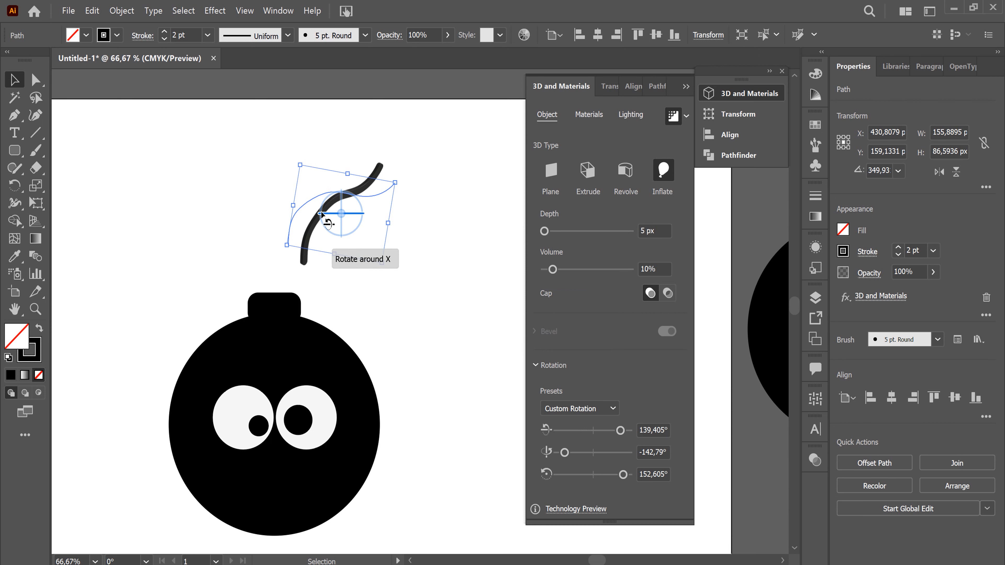
pyautogui.moveTo(321, 214); pyautogui.dragTo(381, 209)
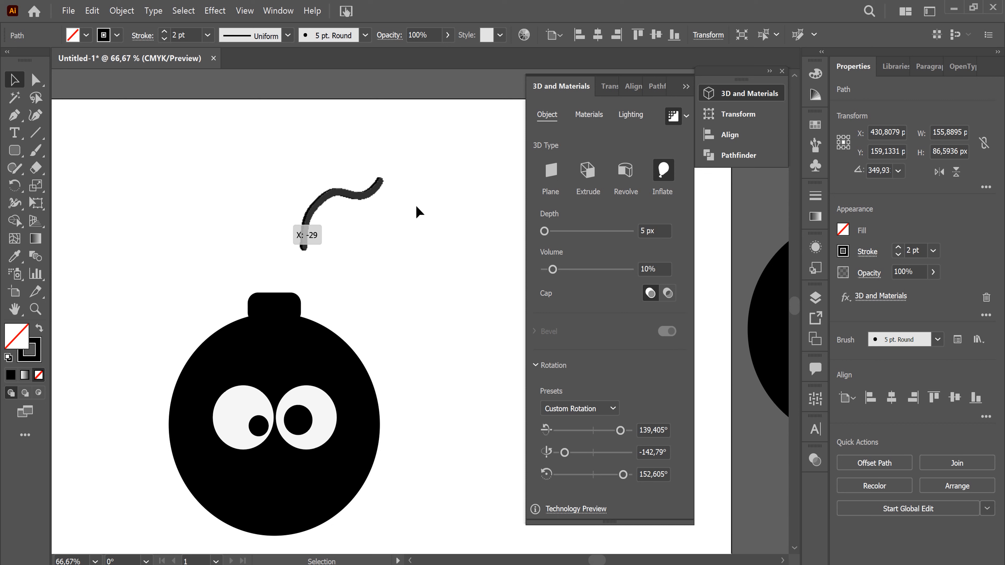
pyautogui.moveTo(418, 213); pyautogui.dragTo(418, 214)
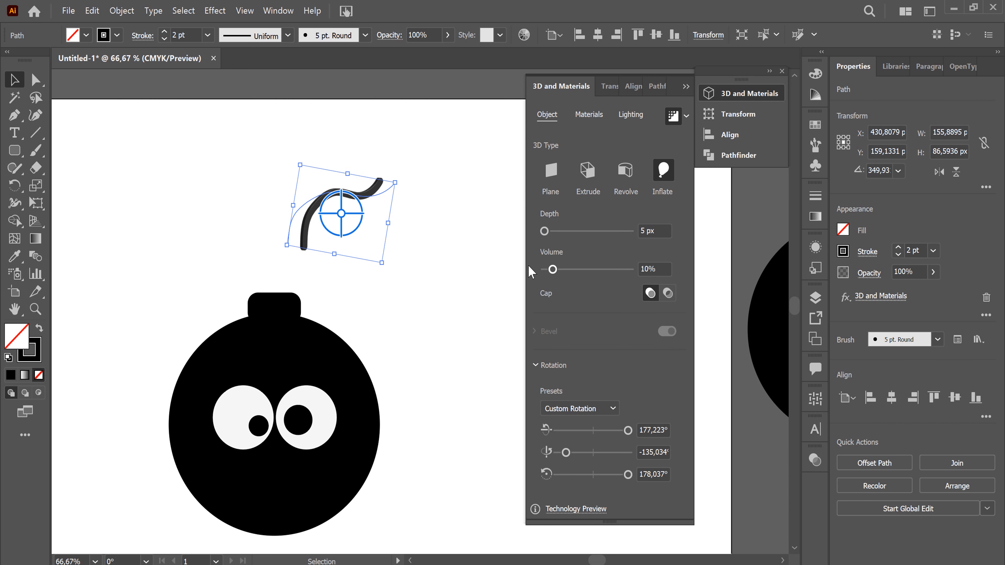
pyautogui.click(443, 241)
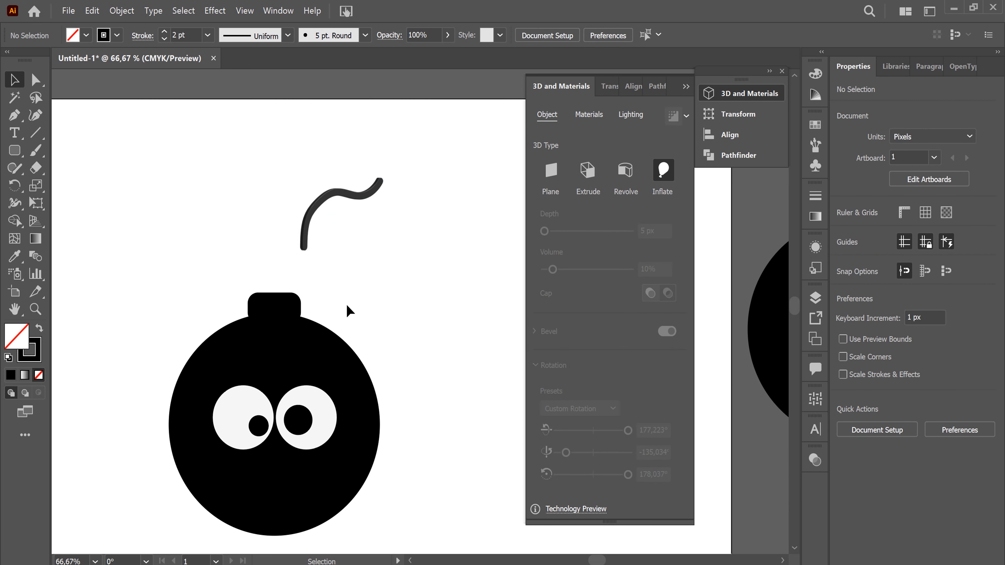
# - Apply the 3D Revolve effect to the bomb's round body and cap together
pyautogui.moveTo(202, 303); pyautogui.dragTo(344, 359)
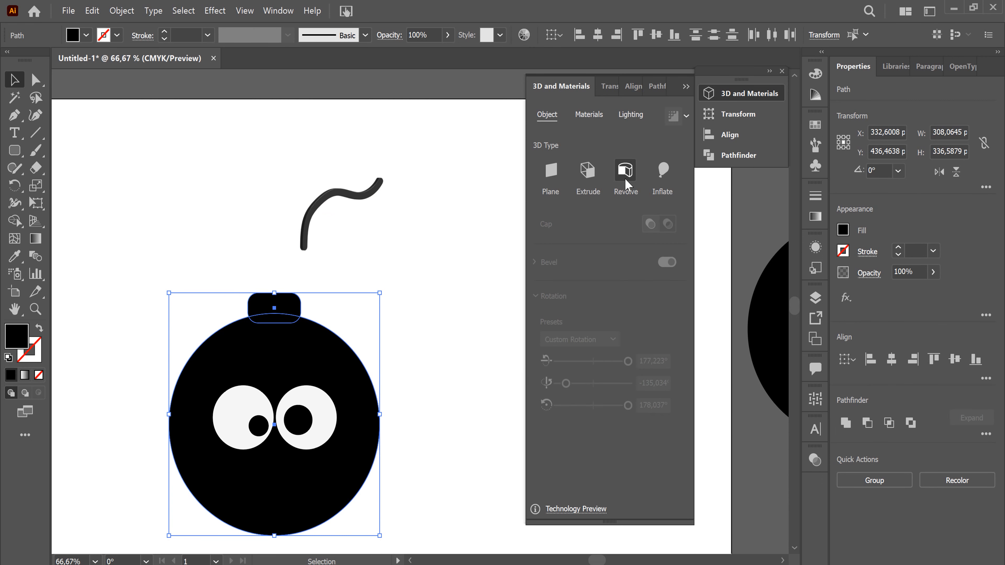
pyautogui.click(626, 171)
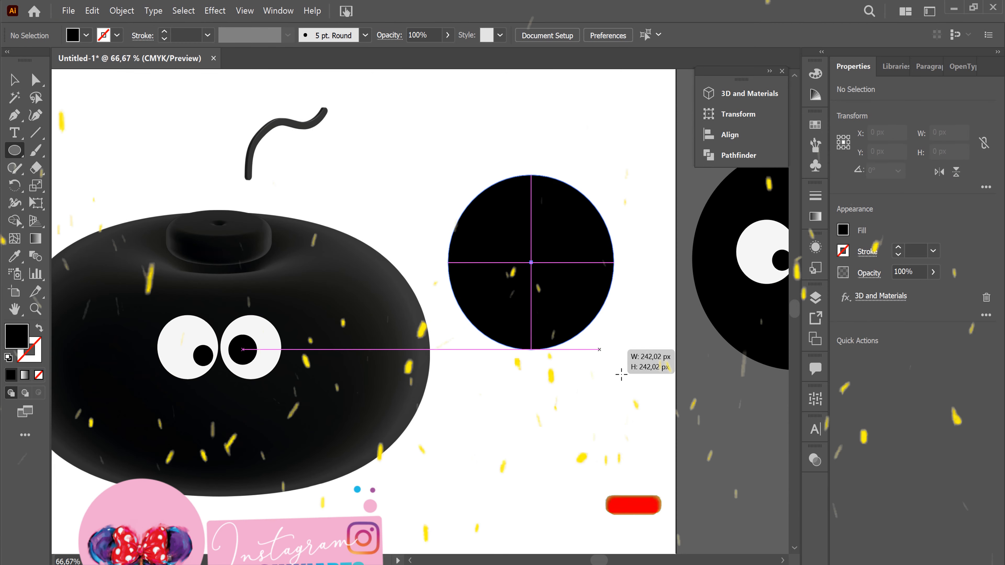
# - Draw a black circle about 276 px wide beside the bomb and a rectangle about 183 × 426 px covering the circle's right half
pyautogui.moveTo(621, 375); pyautogui.dragTo(637, 374)
pyautogui.moveTo(17, 156); pyautogui.dragTo(50, 150)
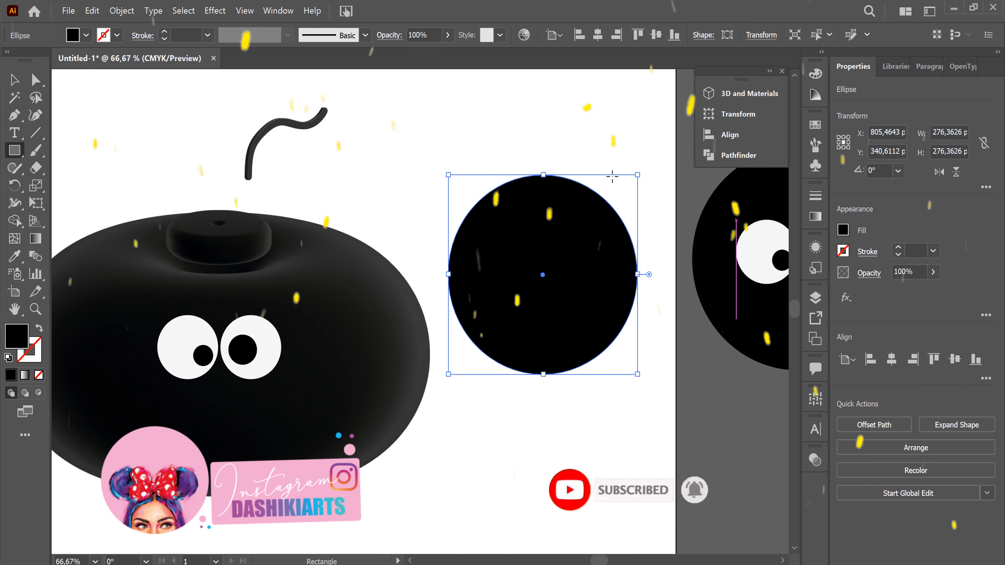
pyautogui.moveTo(544, 142); pyautogui.dragTo(668, 449)
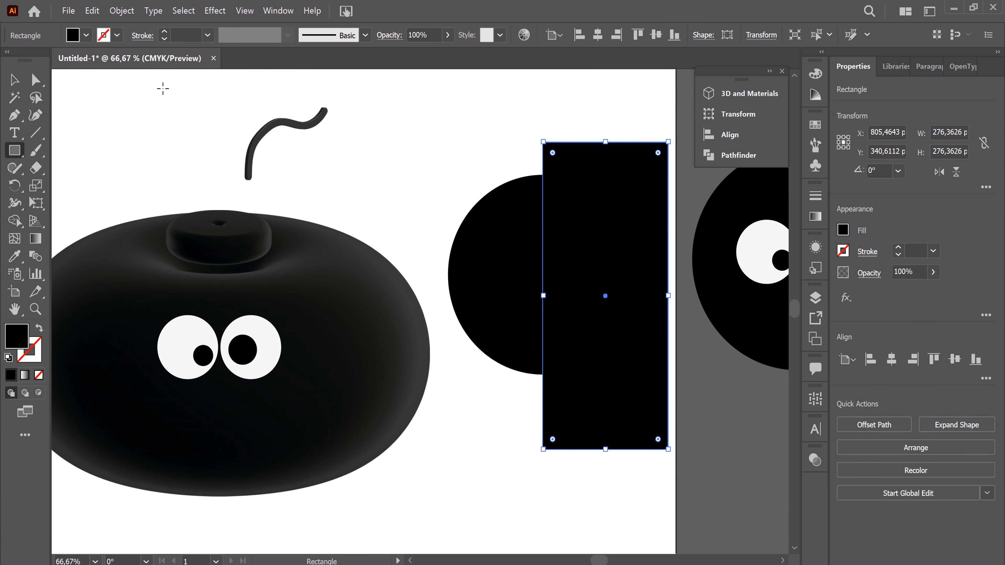
# - Move the circle straight down along the rectangle's left edge and select both shapes
pyautogui.click(14, 80)
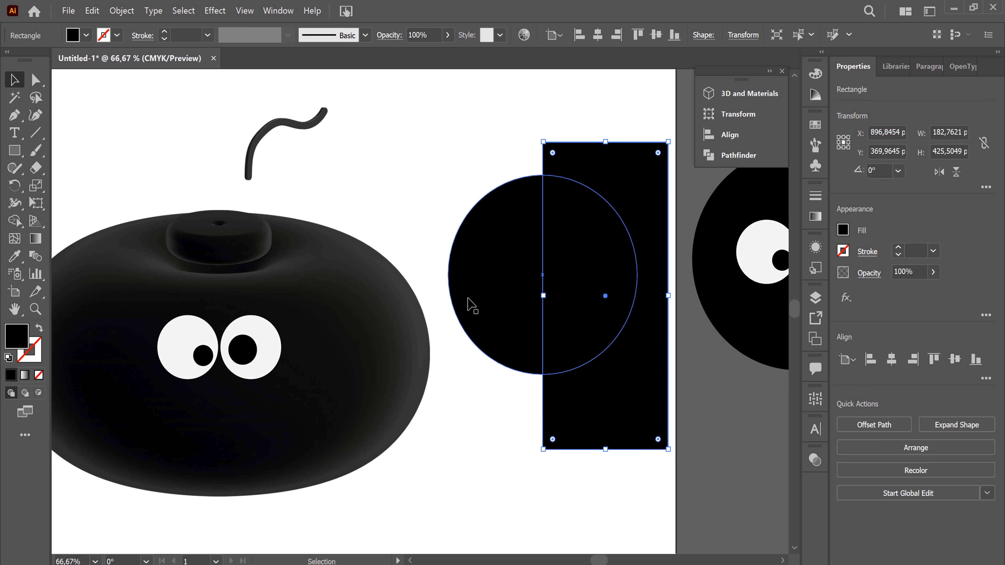
pyautogui.click(496, 284)
pyautogui.moveTo(496, 284); pyautogui.dragTo(500, 318)
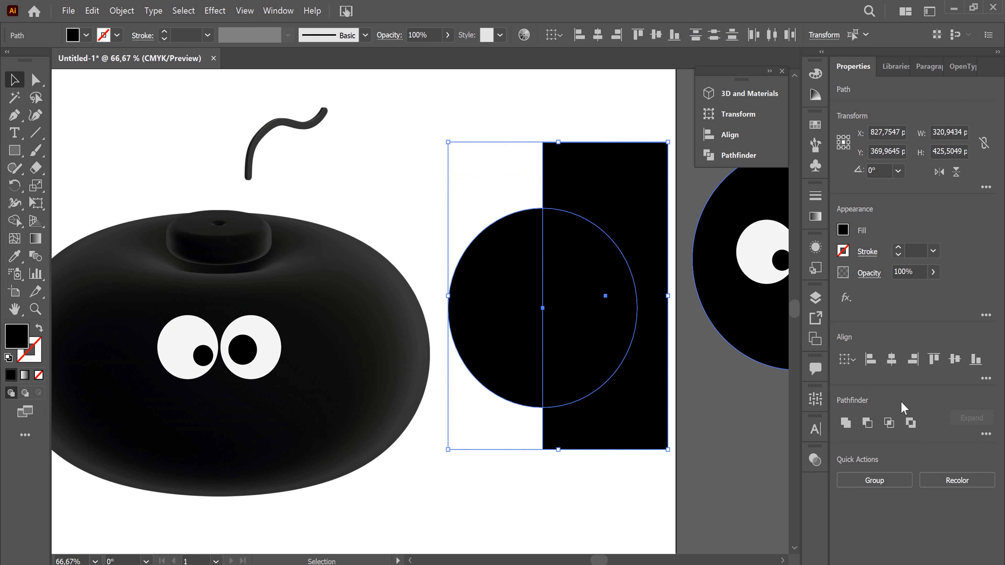
# - Subtract the rectangle from the circle, and draw a rounded rectangle about 78 × 46 px just above the half circle
pyautogui.click(870, 427)
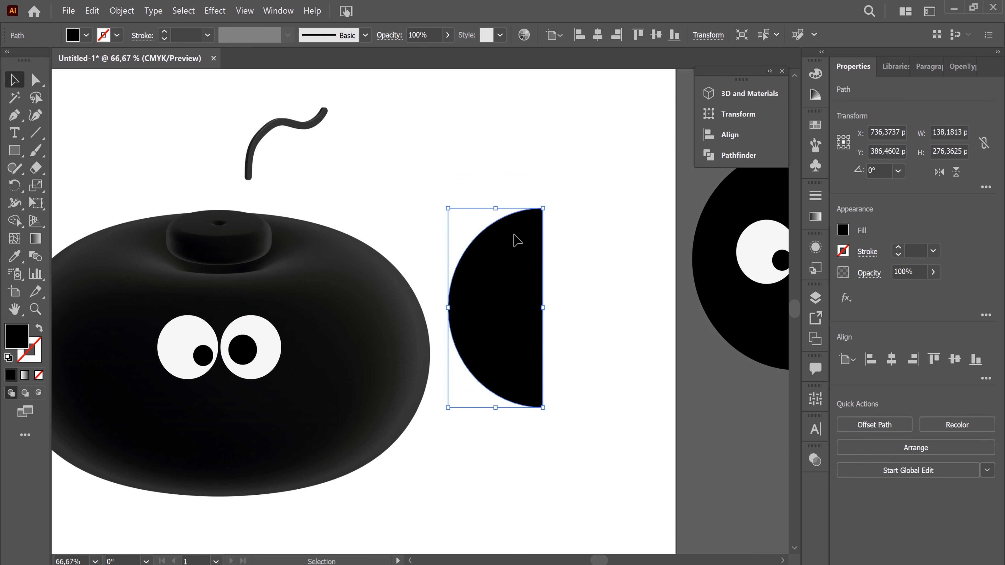
pyautogui.click(14, 150)
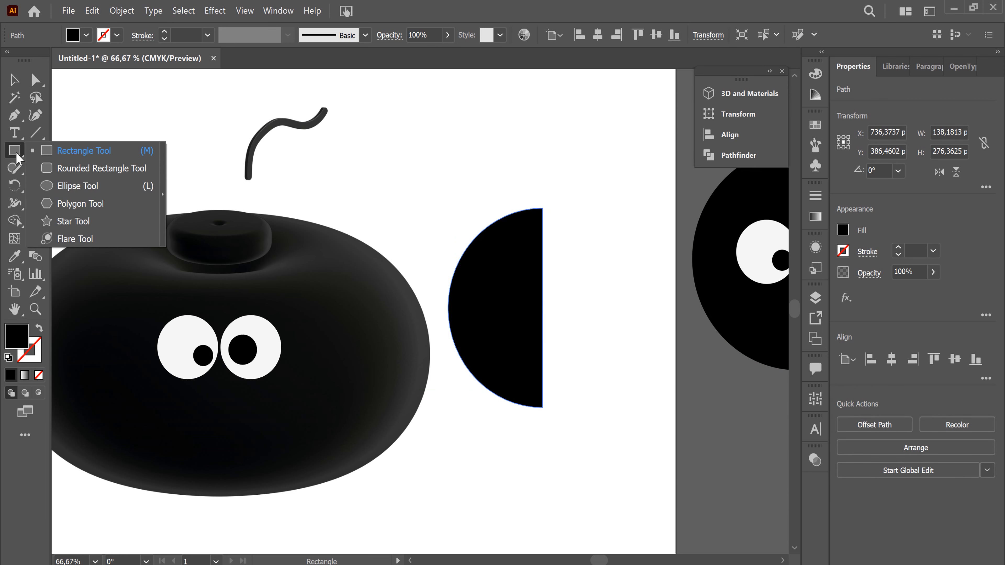
pyautogui.click(48, 169)
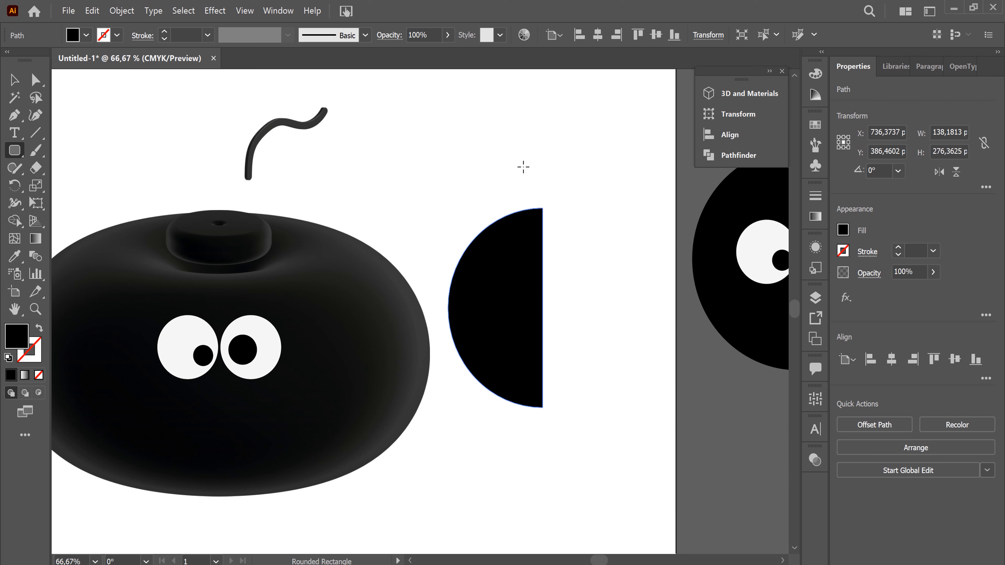
pyautogui.moveTo(570, 208); pyautogui.dragTo(577, 208)
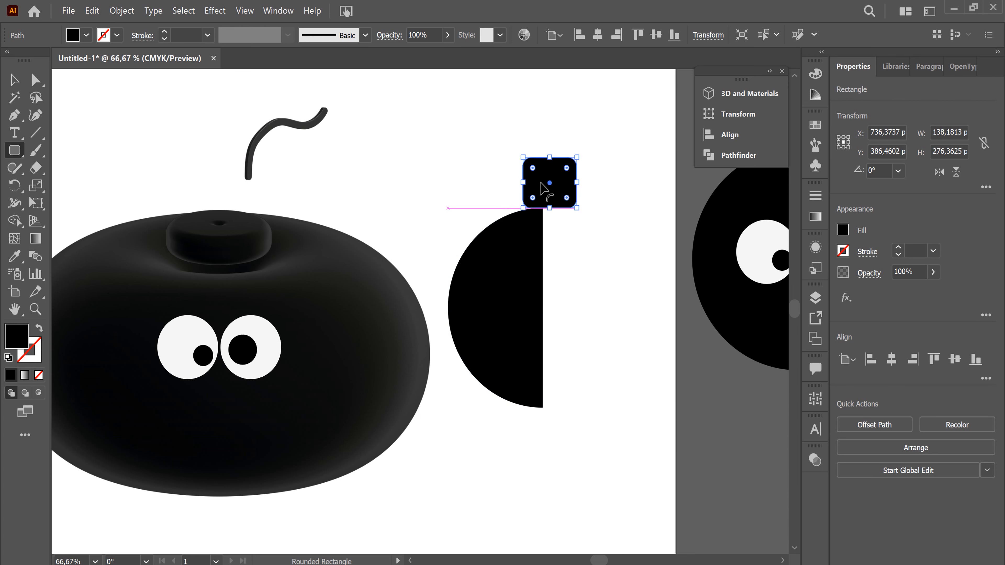
pyautogui.moveTo(549, 158); pyautogui.dragTo(547, 175)
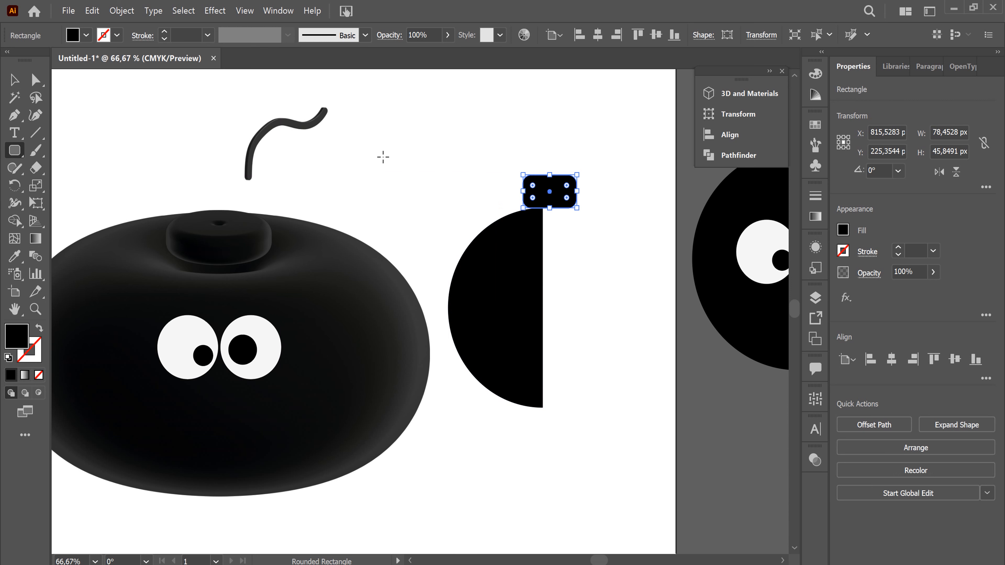
# - Move the rounded rectangle so it is centred on the half circle's straight edge and slightly overlaps its top
pyautogui.click(17, 155)
pyautogui.click(85, 151)
pyautogui.click(15, 81)
pyautogui.moveTo(564, 192); pyautogui.dragTo(558, 194)
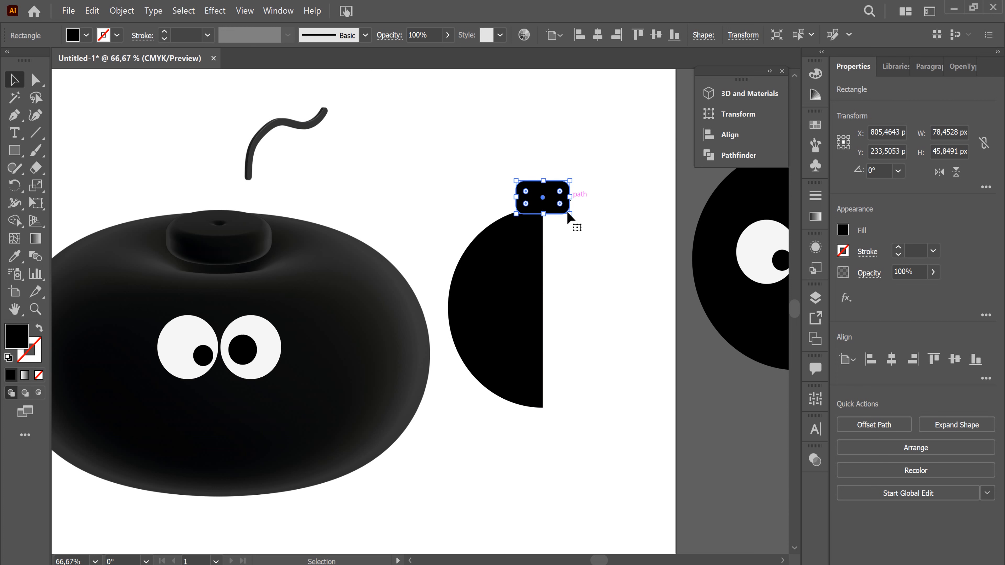
# - Draw a rectangle about 100 × 152 px over the right half of the rounded rectangle and subtract it from that shape
pyautogui.click(18, 150)
pyautogui.moveTo(543, 157); pyautogui.dragTo(612, 267)
pyautogui.click(14, 80)
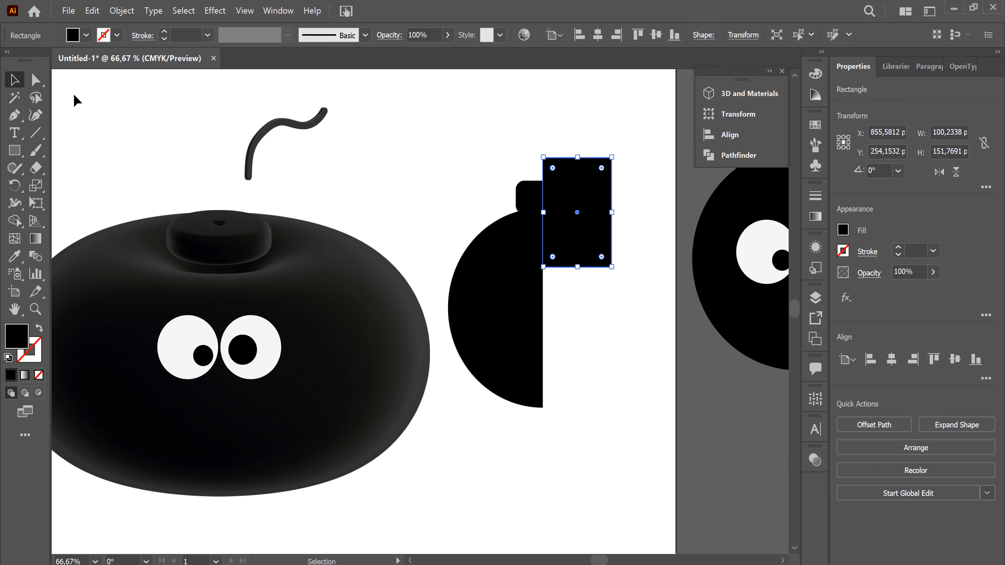
pyautogui.keyDown('shift'); pyautogui.click(525, 193); pyautogui.keyUp('shift')
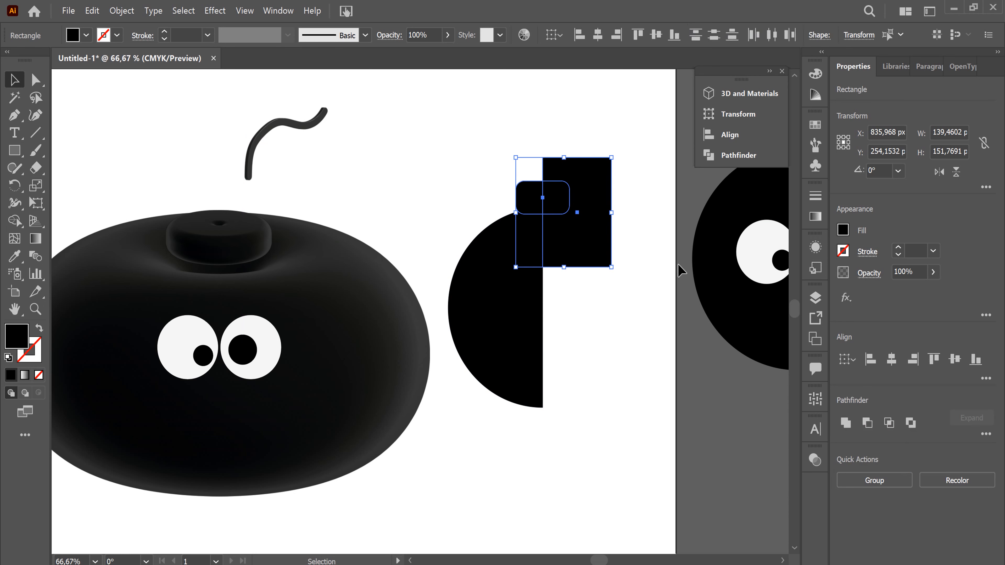
pyautogui.click(867, 425)
# - Unite the half circle and half cap into one profile, and revolve it with the offset direction from Right Edge
pyautogui.moveTo(476, 152); pyautogui.dragTo(574, 295)
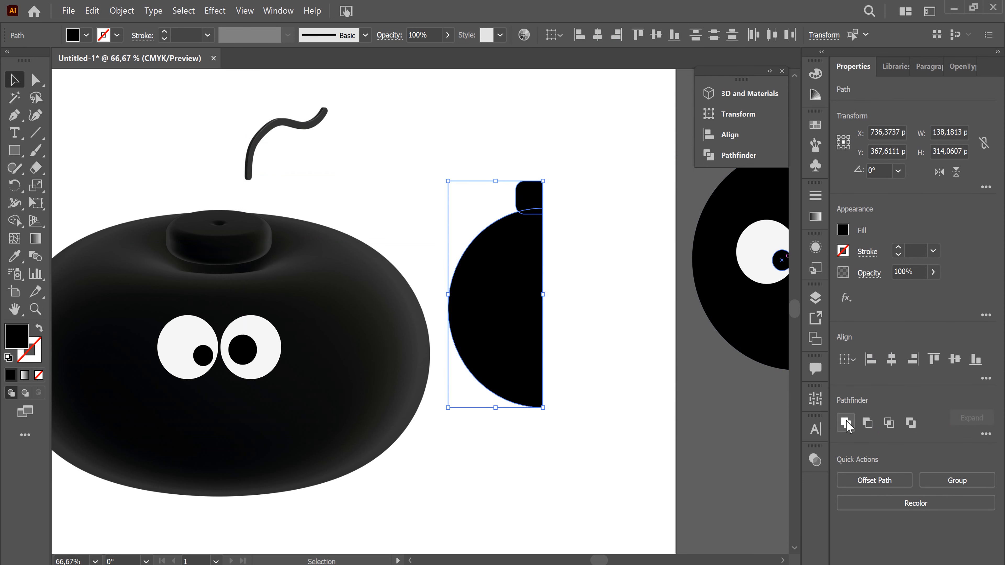
pyautogui.click(846, 422)
pyautogui.click(743, 95)
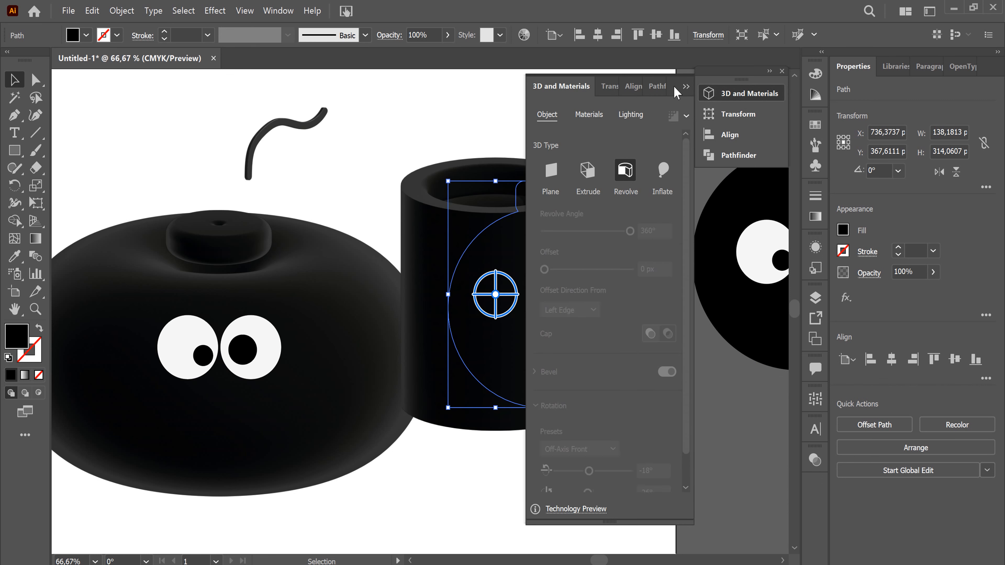
pyautogui.click(592, 311)
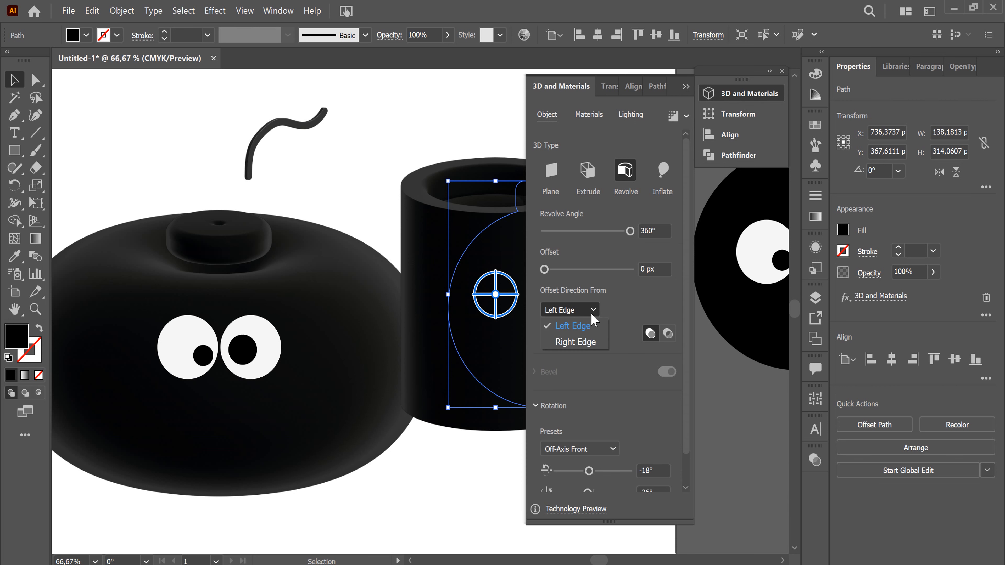
pyautogui.click(586, 343)
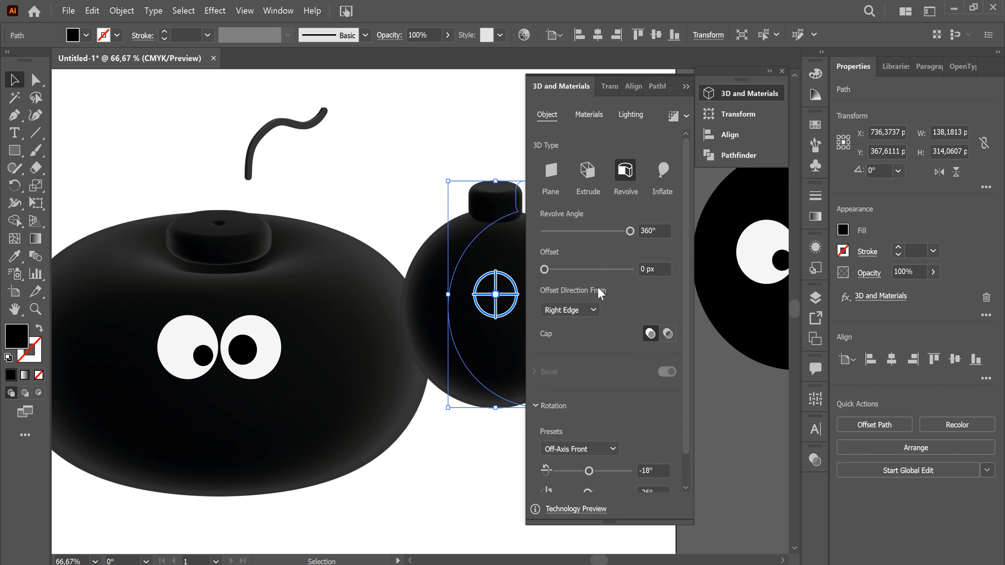
# - Move the revolved bomb slightly right and up, clear of the old wide body
pyautogui.press('space')
pyautogui.moveTo(448, 287); pyautogui.dragTo(322, 252)
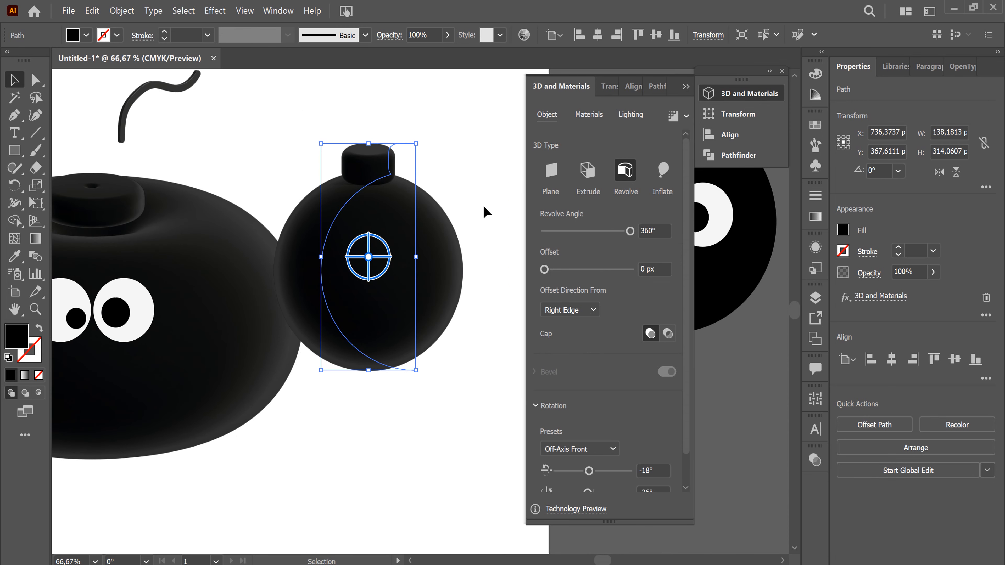
pyautogui.click(485, 214)
pyautogui.click(422, 292)
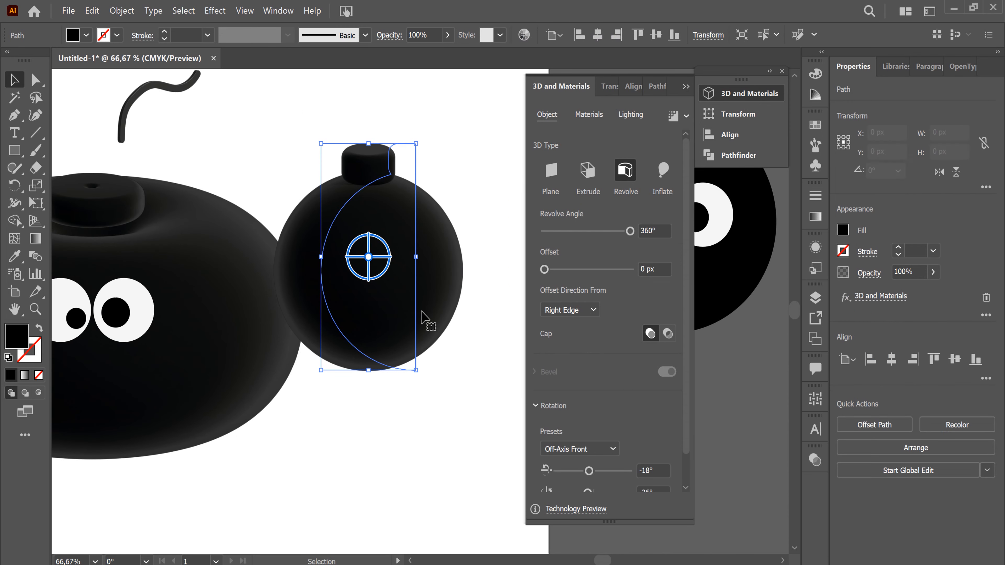
pyautogui.moveTo(434, 300); pyautogui.dragTo(457, 289)
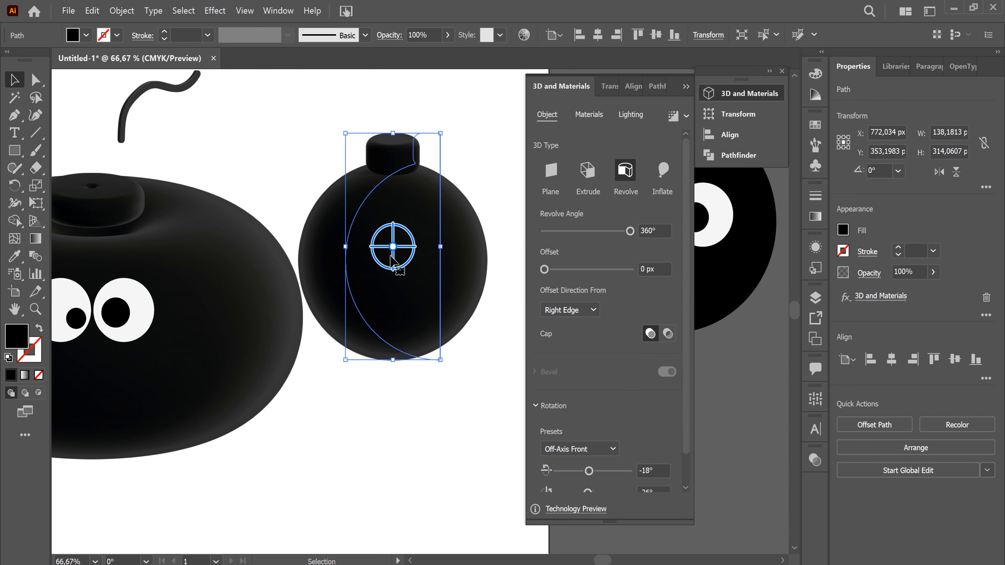
# - Try rotating the revolved bomb freely in 3D, and undo the rotations
pyautogui.moveTo(392, 255); pyautogui.dragTo(402, 268)
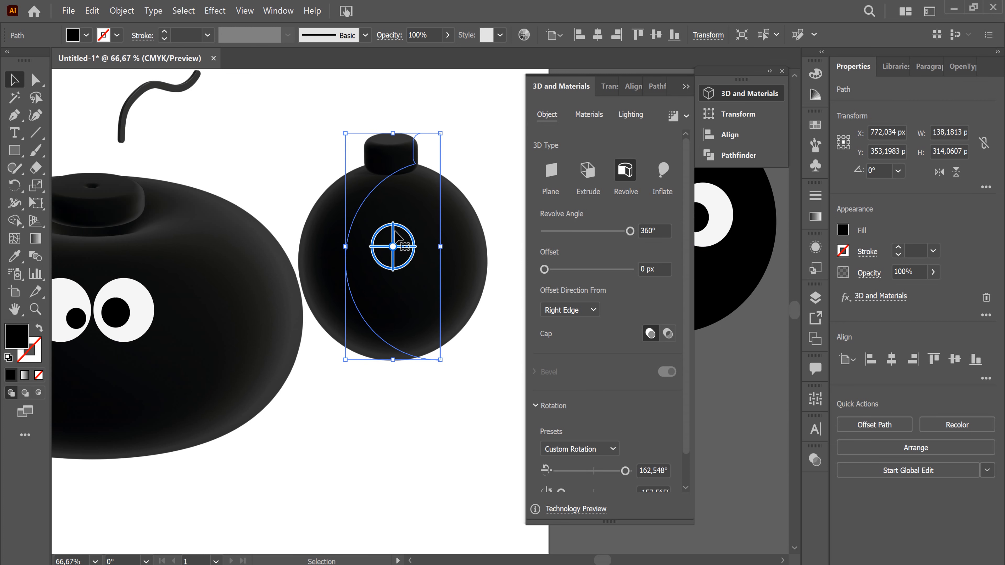
pyautogui.moveTo(393, 234)
pyautogui.mouseDown()
pyautogui.moveTo(406, 197)
pyautogui.moveTo(409, 227)
pyautogui.mouseUp()
pyautogui.hotkey('ctrl', 'z')
pyautogui.hotkey('ctrl', 'z')
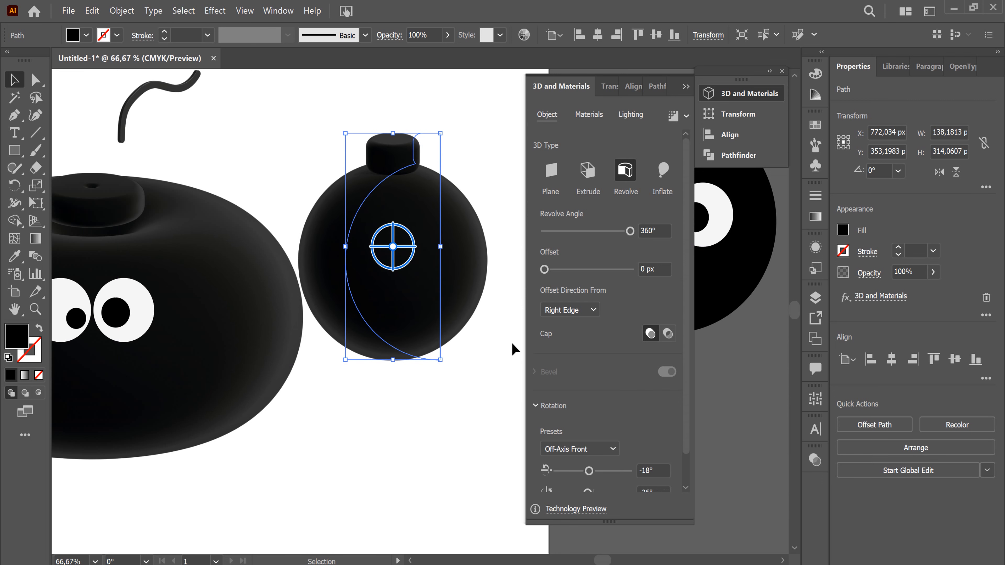
# - Try the Isometric Top rotation preset on the bomb, undo it, and attempt another free 3D rotation
pyautogui.click(613, 450)
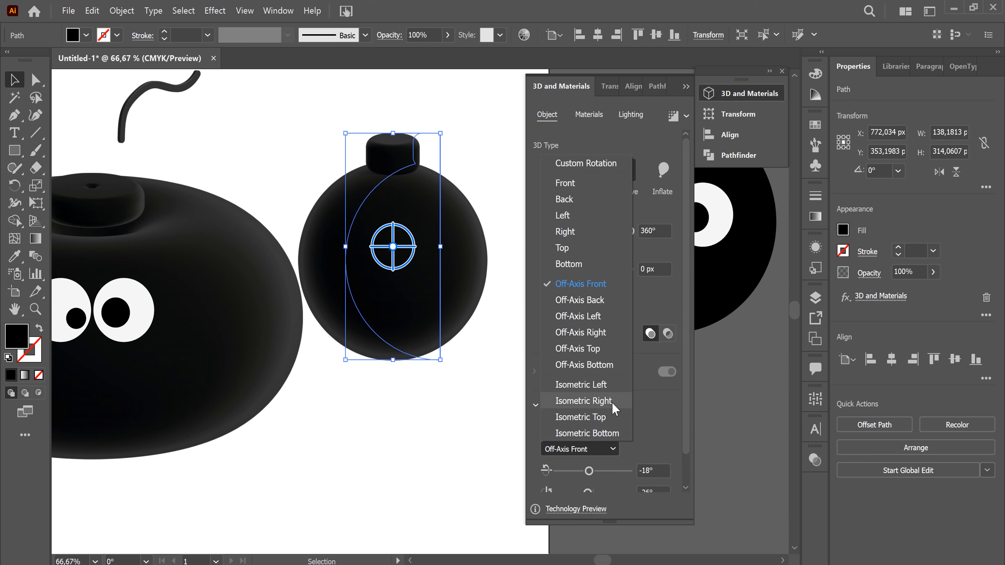
pyautogui.click(601, 417)
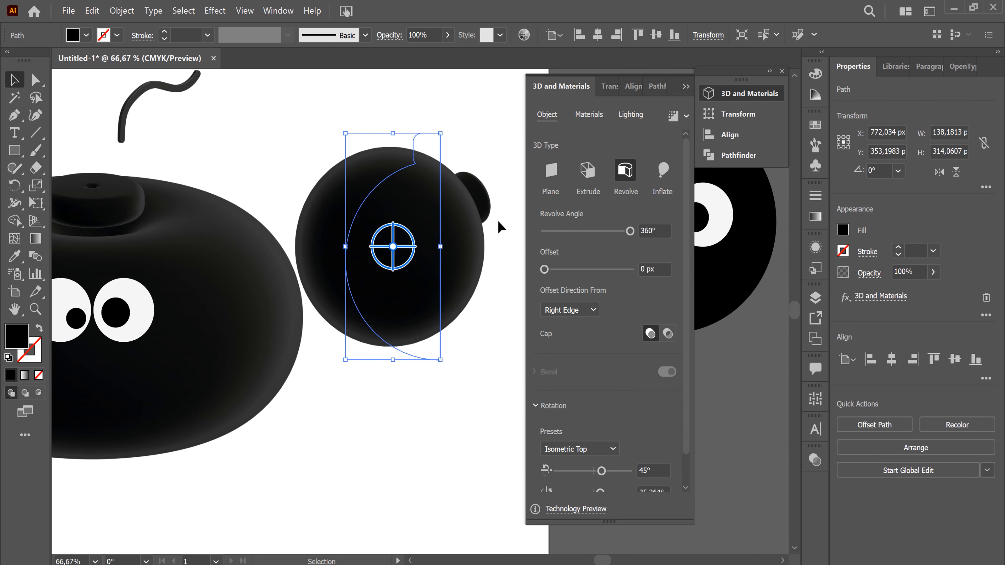
pyautogui.hotkey('ctrl', 'z')
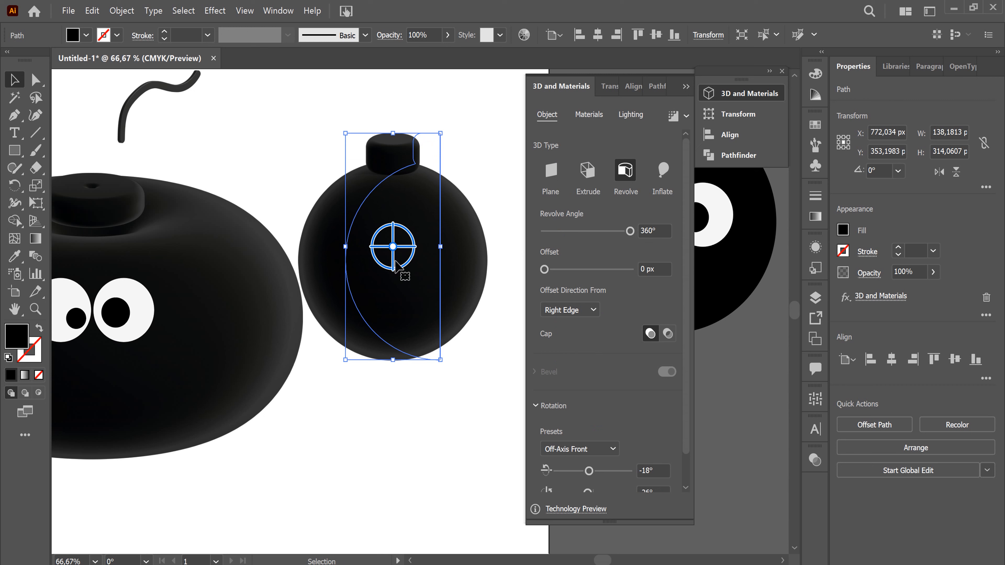
pyautogui.moveTo(394, 262); pyautogui.dragTo(420, 277)
pyautogui.moveTo(410, 234); pyautogui.dragTo(439, 286)
pyautogui.click(433, 454)
# - Select both eyes with their pupils on the old body and group them
pyautogui.press('space')
pyautogui.moveTo(412, 396); pyautogui.dragTo(477, 421)
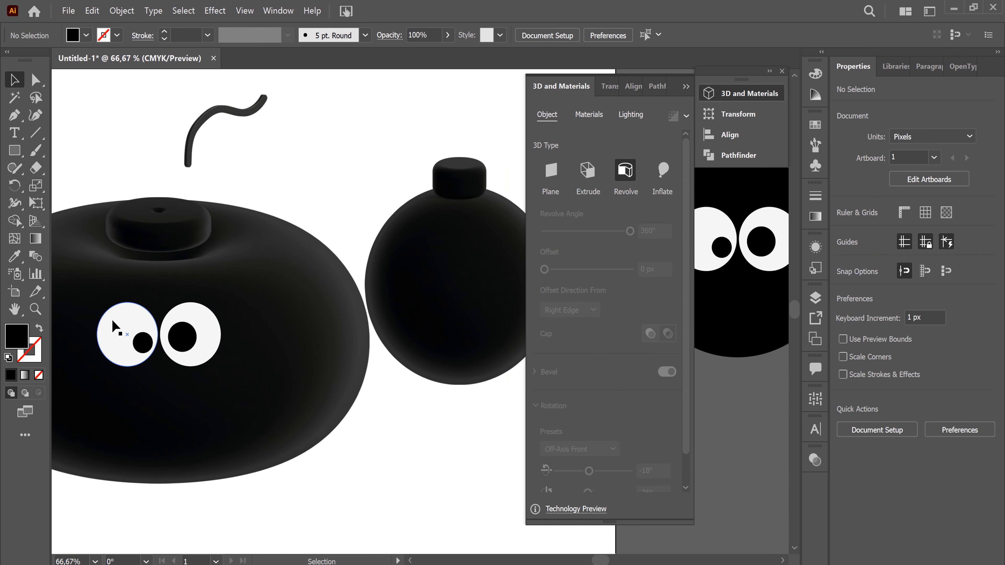
pyautogui.click(149, 350)
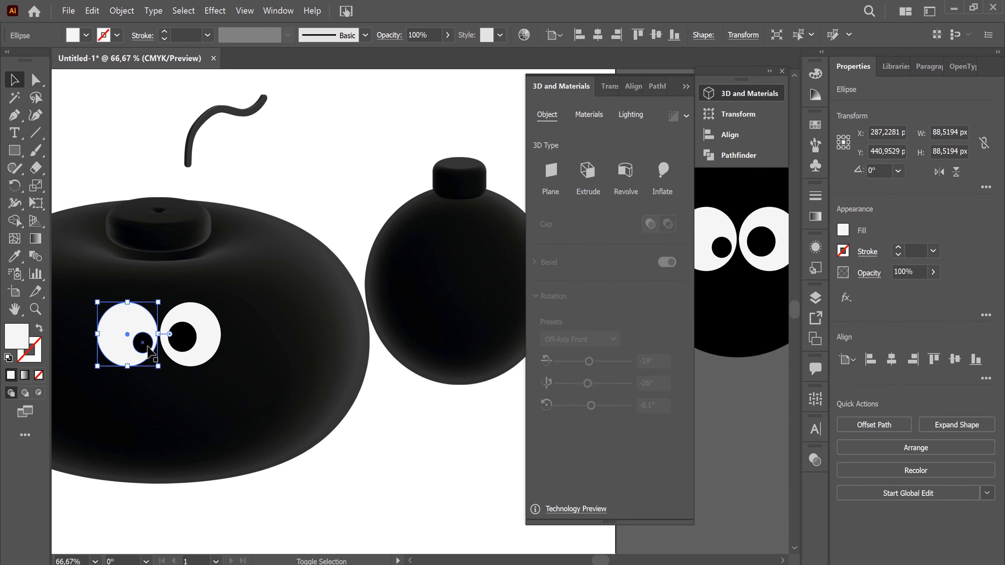
pyautogui.keyDown('shift'); pyautogui.click(190, 344); pyautogui.keyUp('shift')
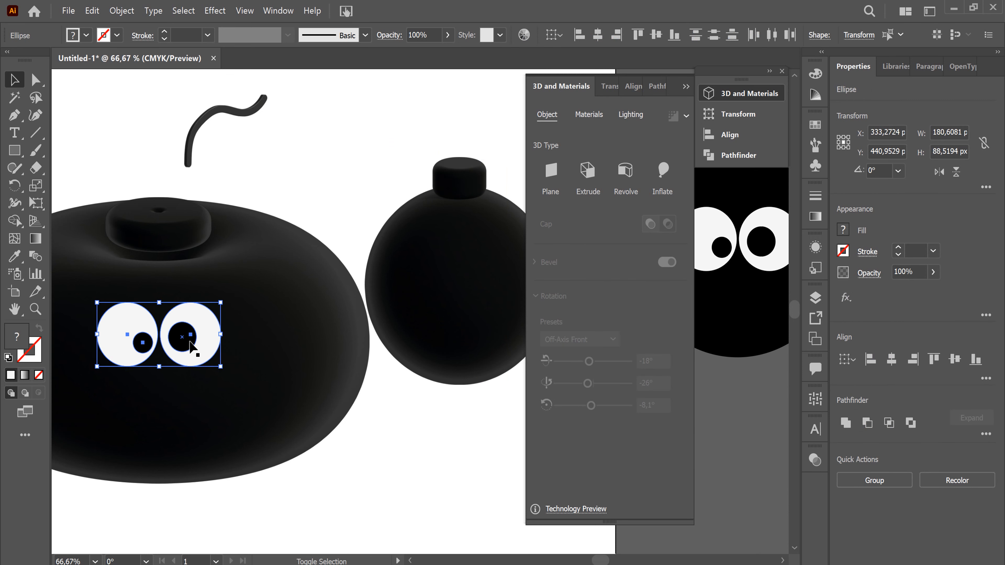
pyautogui.rightClick(190, 343)
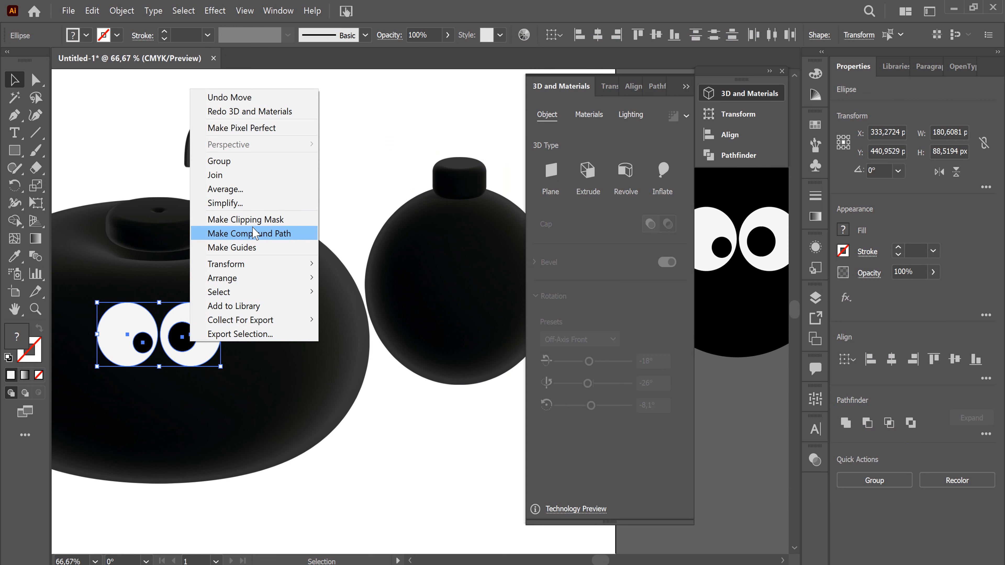
pyautogui.click(249, 161)
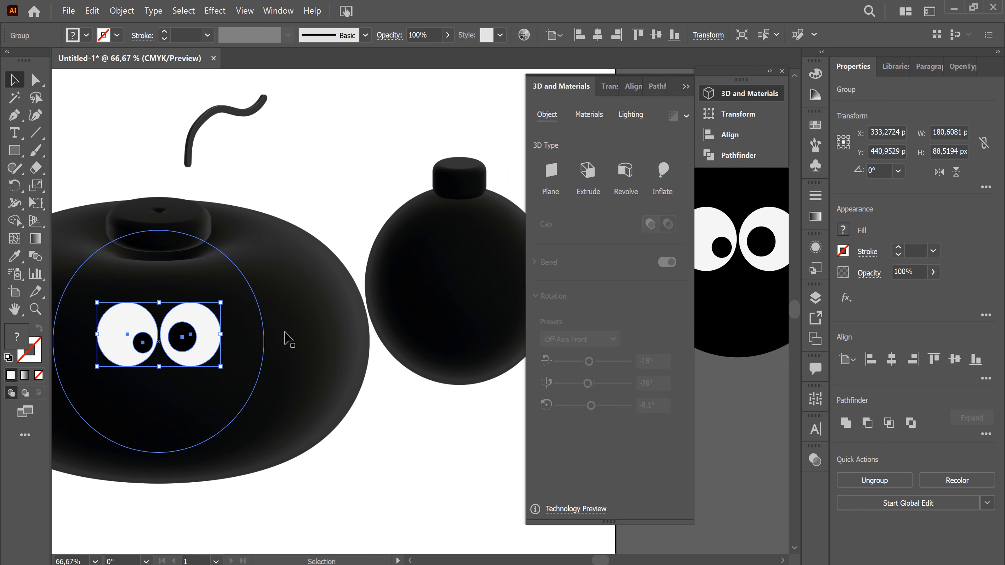
# - Move the eyes group onto the empty area below the new bomb and bring it to the front
pyautogui.moveTo(193, 352); pyautogui.dragTo(453, 499)
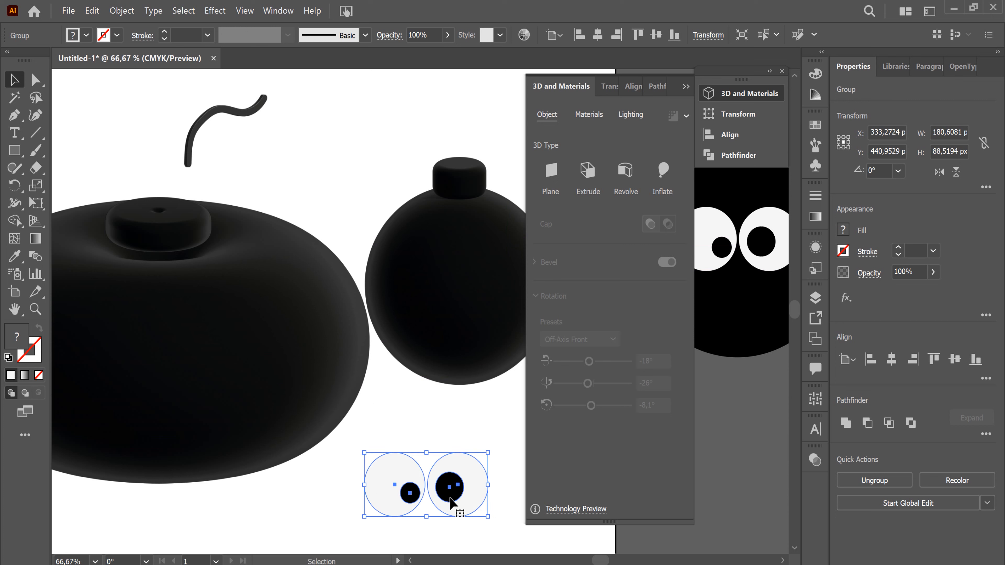
pyautogui.rightClick(452, 513)
pyautogui.moveTo(514, 433)
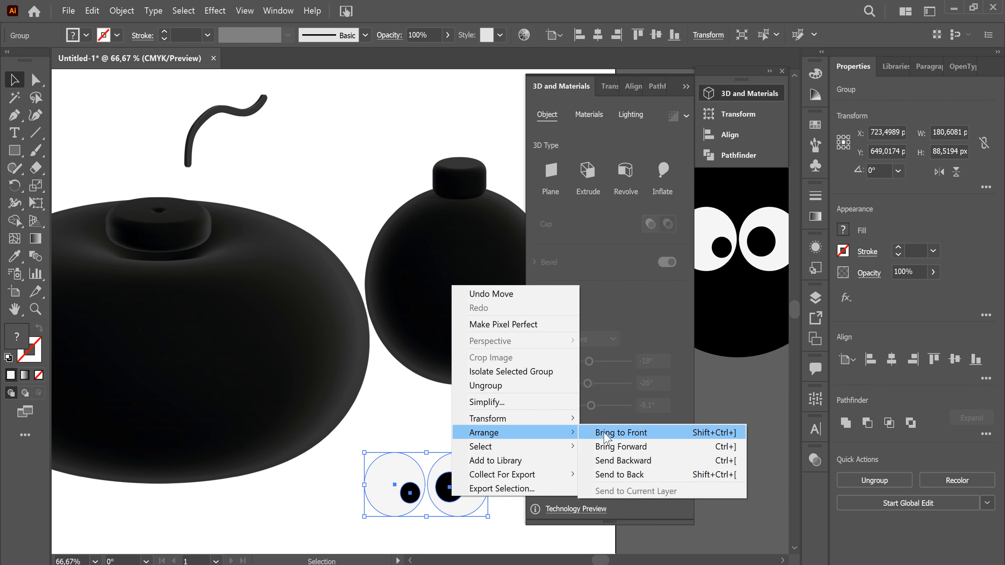
pyautogui.click(602, 436)
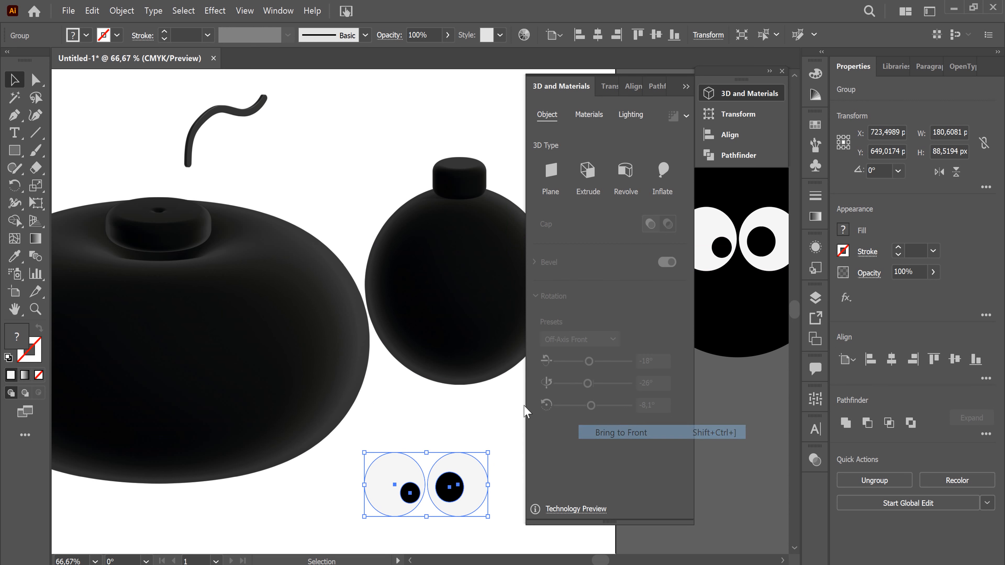
# - Delete the old wide revolved body and its separate cap
pyautogui.click(289, 373)
pyautogui.press('Delete')
pyautogui.click(181, 247)
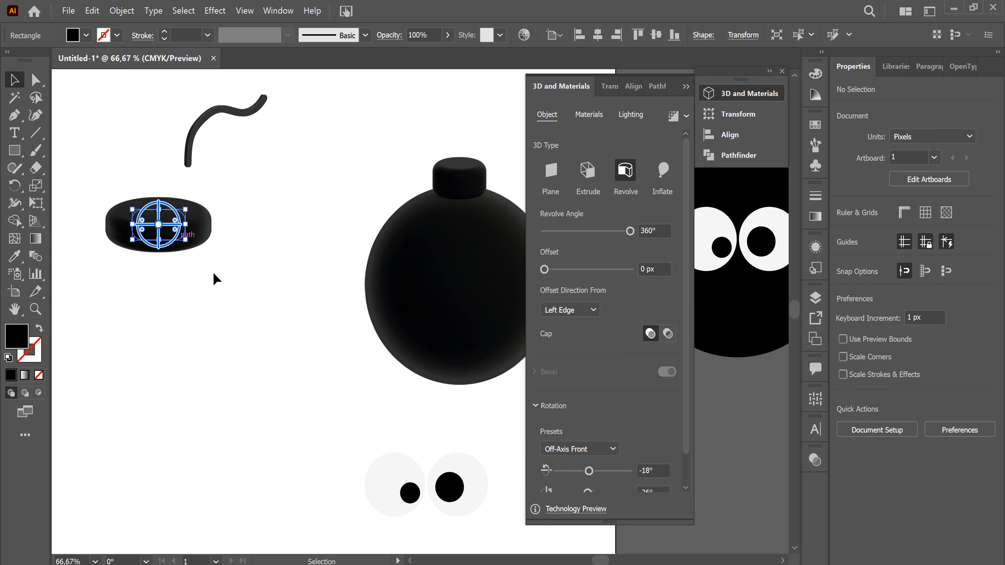
pyautogui.press('Delete')
# - Place the eyes group centred on the new bomb's body and apply the 3D Inflate effect to it
pyautogui.moveTo(359, 423); pyautogui.dragTo(482, 540)
pyautogui.moveTo(469, 505); pyautogui.dragTo(493, 298)
pyautogui.moveTo(390, 421); pyautogui.dragTo(255, 400)
pyautogui.click(669, 174)
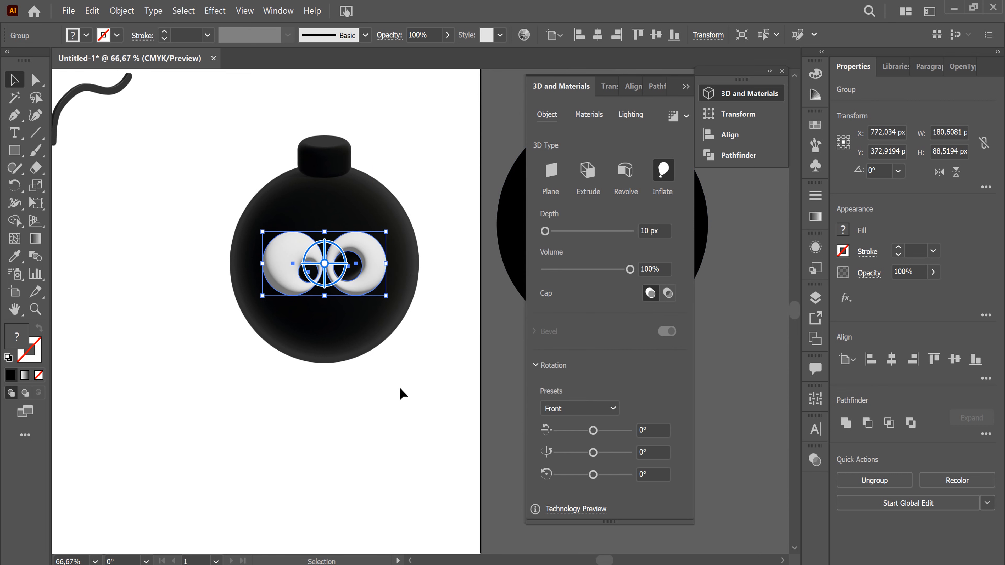
pyautogui.click(435, 406)
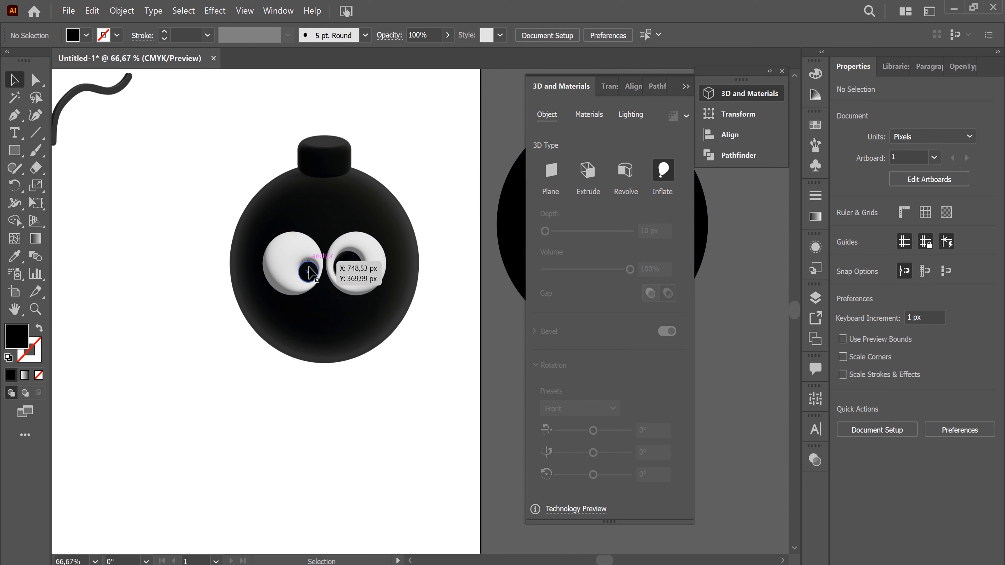
# - Adjust the inflated eyes group's Volume, trying 80% and 67% and ending at 79%
pyautogui.click(382, 279)
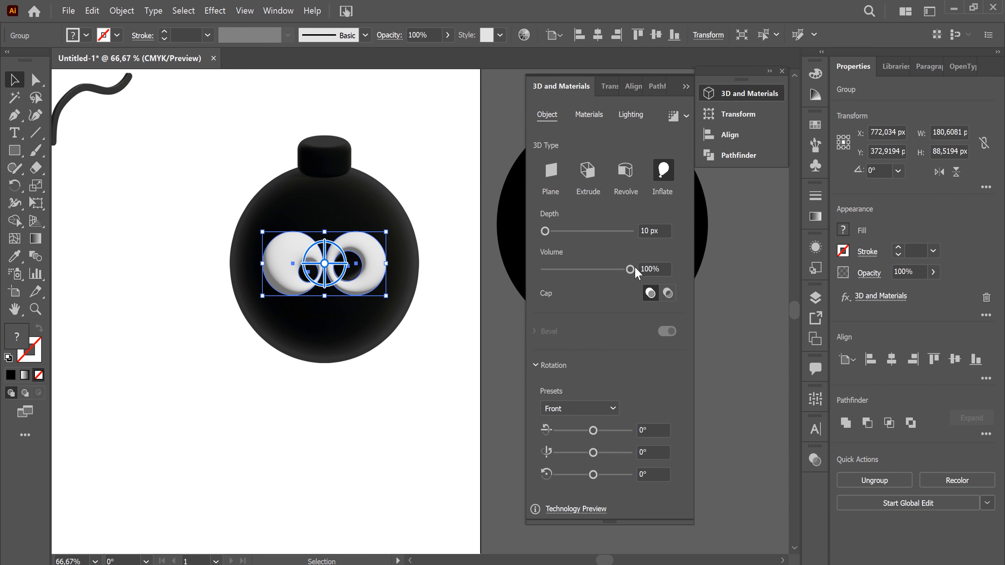
pyautogui.click(611, 269)
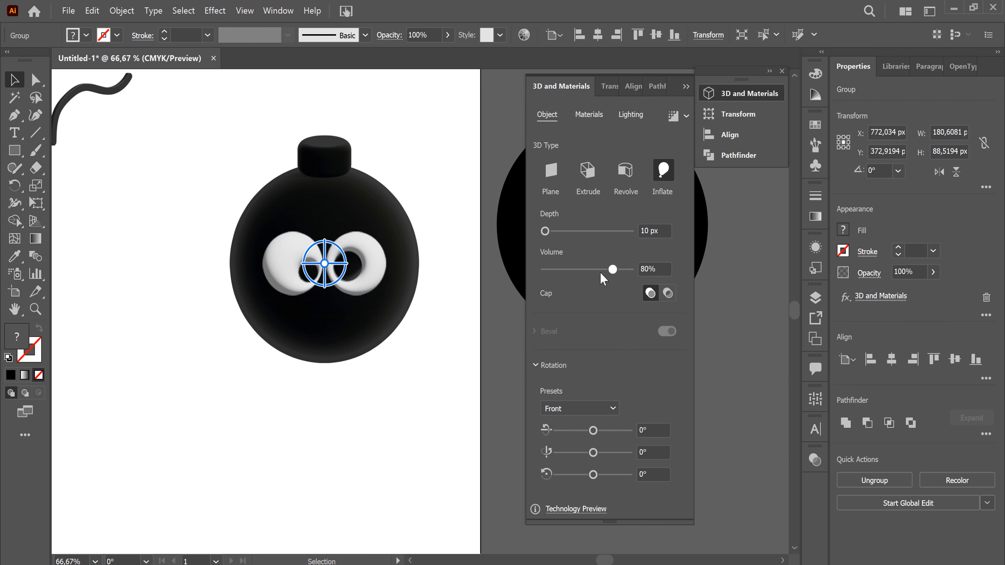
pyautogui.click(600, 272)
pyautogui.hotkey('ctrl', 'shift', 'a')
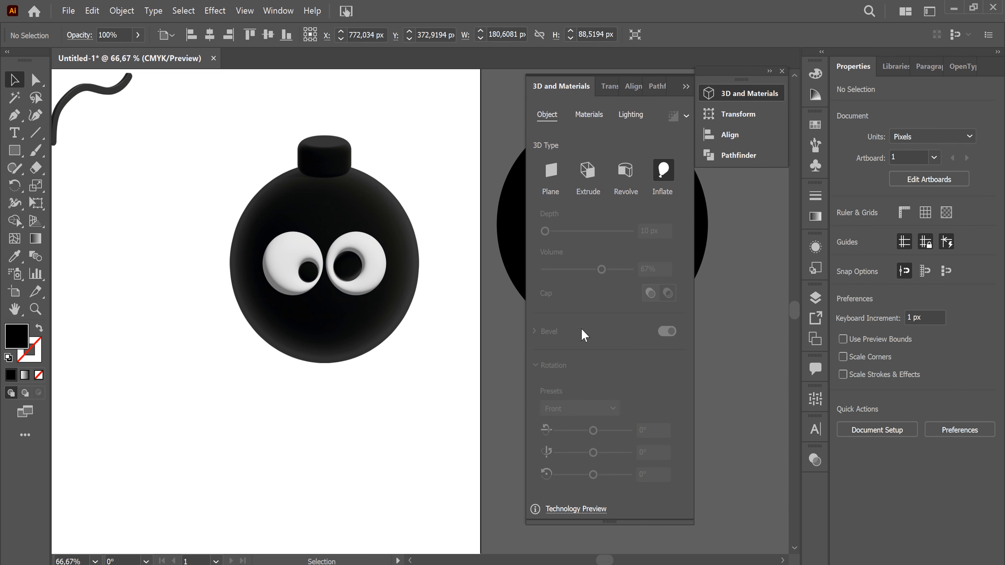
pyautogui.click(372, 283)
pyautogui.click(612, 270)
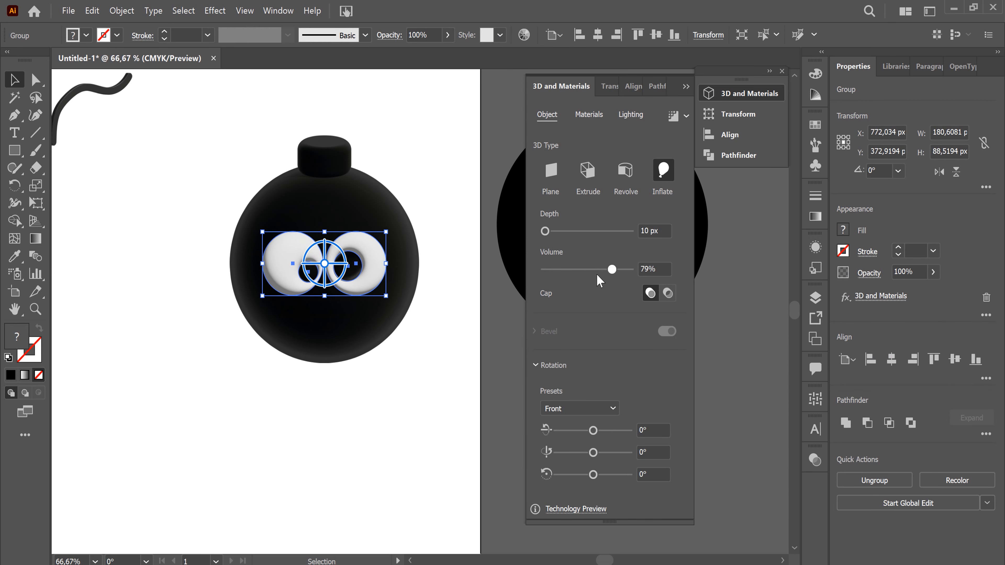
# - Set the inflated eyes group's Volume to 51%, deselect it and close the 3D settings
pyautogui.click(588, 271)
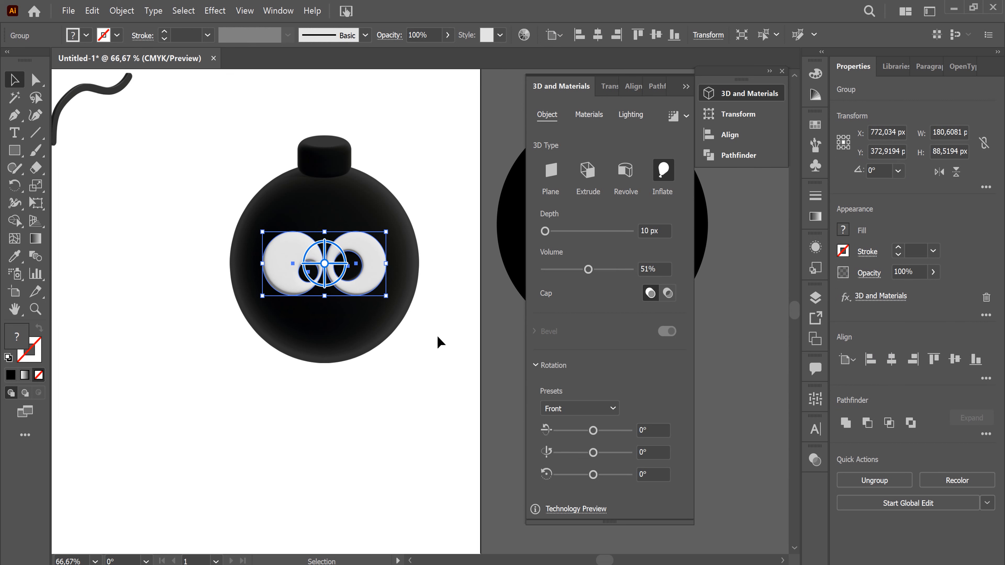
pyautogui.click(429, 357)
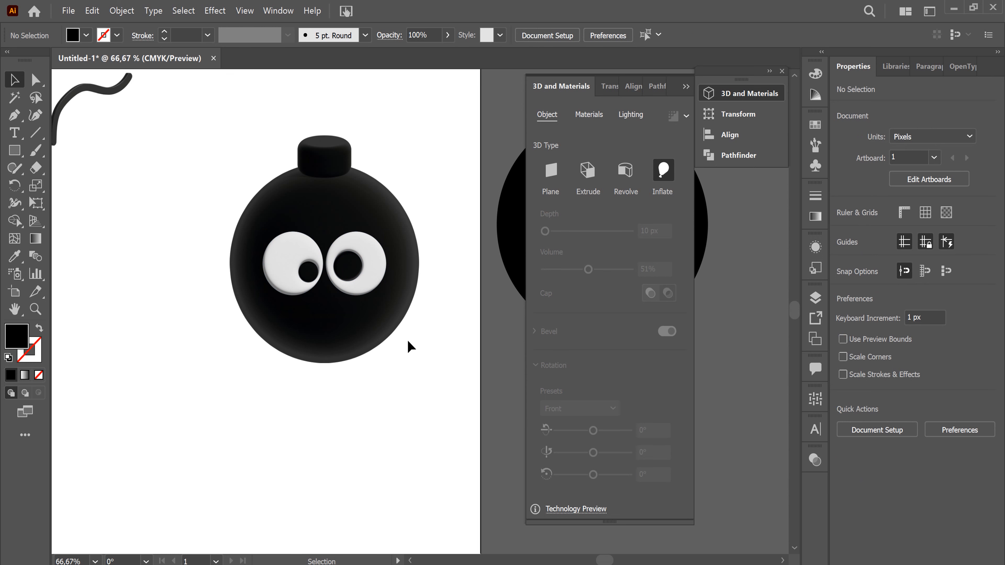
pyautogui.moveTo(416, 307)
pyautogui.mouseDown()
pyautogui.moveTo(451, 366)
pyautogui.moveTo(519, 360)
pyautogui.mouseUp()
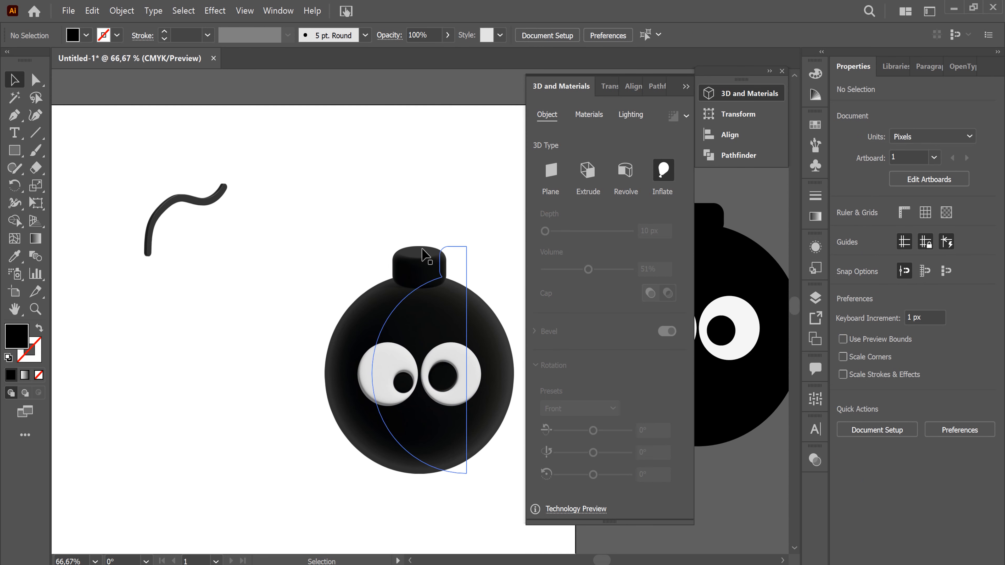
pyautogui.click(686, 87)
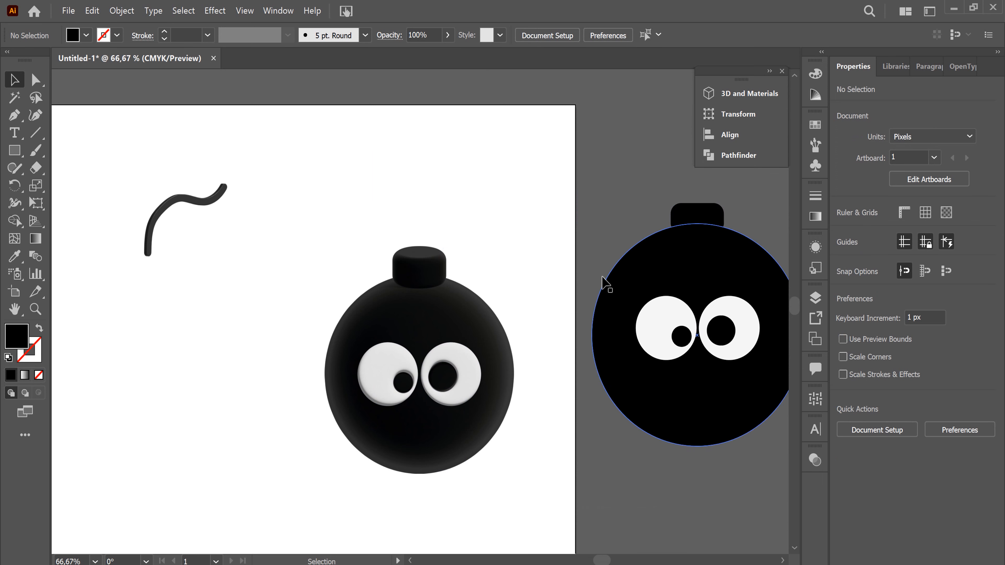
# - Move the 3D bomb body with its eyes beneath the fuse, then shift the whole character slightly down and left on the artboard
pyautogui.hotkey('ctrl', '-')
pyautogui.moveTo(369, 247); pyautogui.dragTo(480, 460)
pyautogui.moveTo(438, 374); pyautogui.dragTo(229, 400)
pyautogui.click(370, 370)
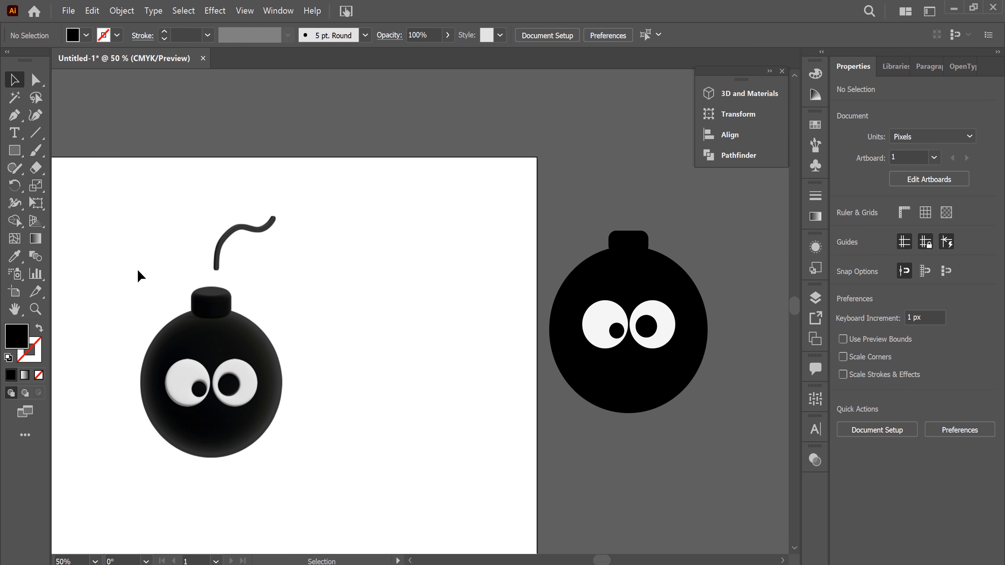
pyautogui.moveTo(126, 234); pyautogui.dragTo(248, 411)
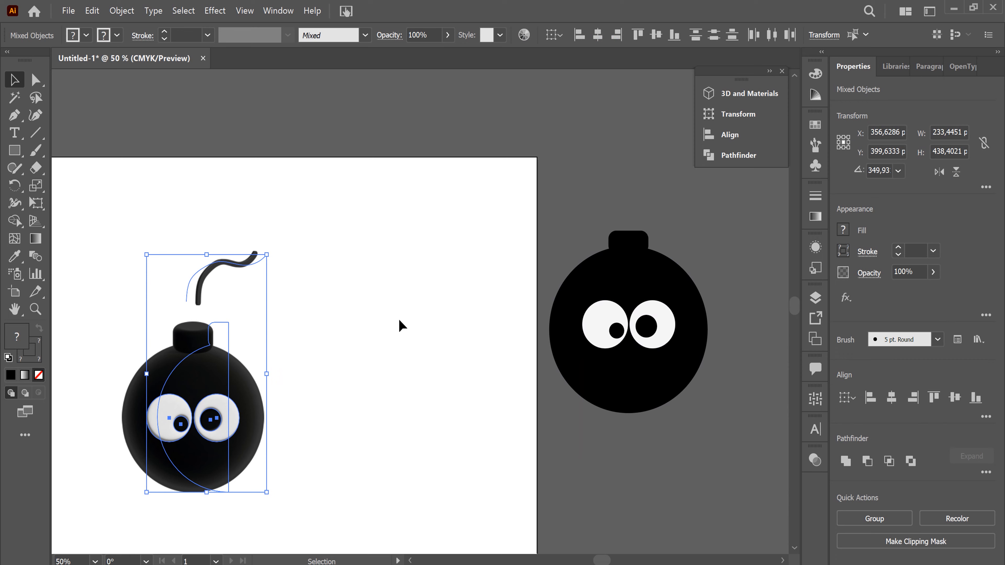
pyautogui.press('space')
pyautogui.moveTo(359, 398); pyautogui.dragTo(439, 323)
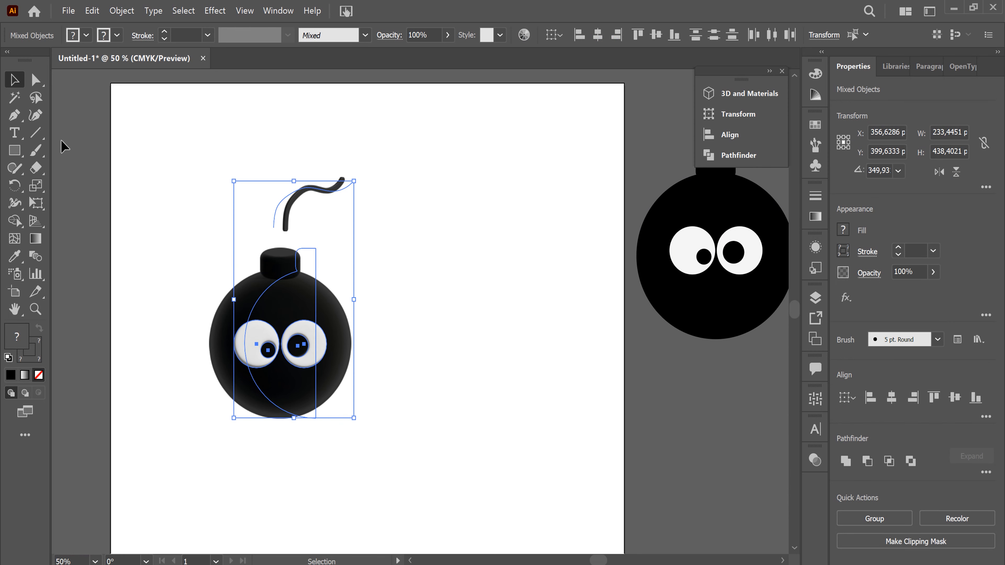
# - Paint four short black spark strokes fanning around the fuse's tip with the Paintbrush, redrawing the upper-left one shorter
pyautogui.click(34, 151)
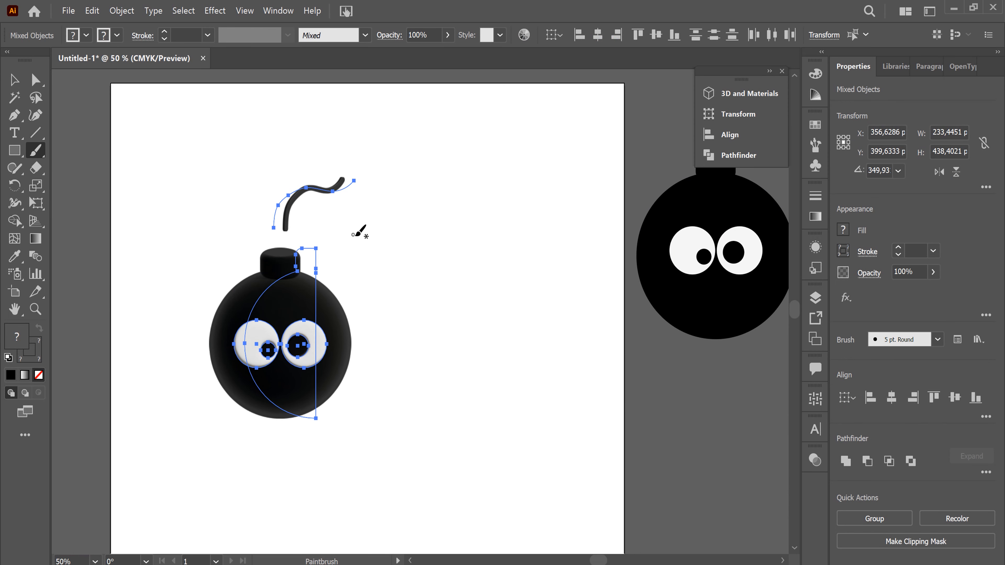
pyautogui.moveTo(363, 211); pyautogui.dragTo(383, 212)
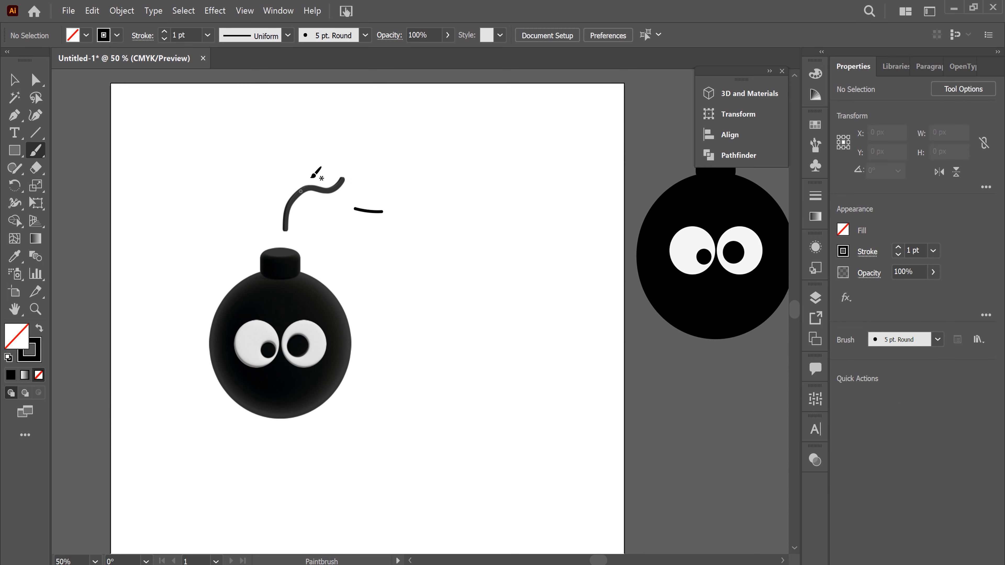
pyautogui.moveTo(365, 171)
pyautogui.mouseDown()
pyautogui.moveTo(396, 161)
pyautogui.moveTo(345, 133)
pyautogui.mouseUp()
pyautogui.moveTo(332, 166); pyautogui.dragTo(316, 138)
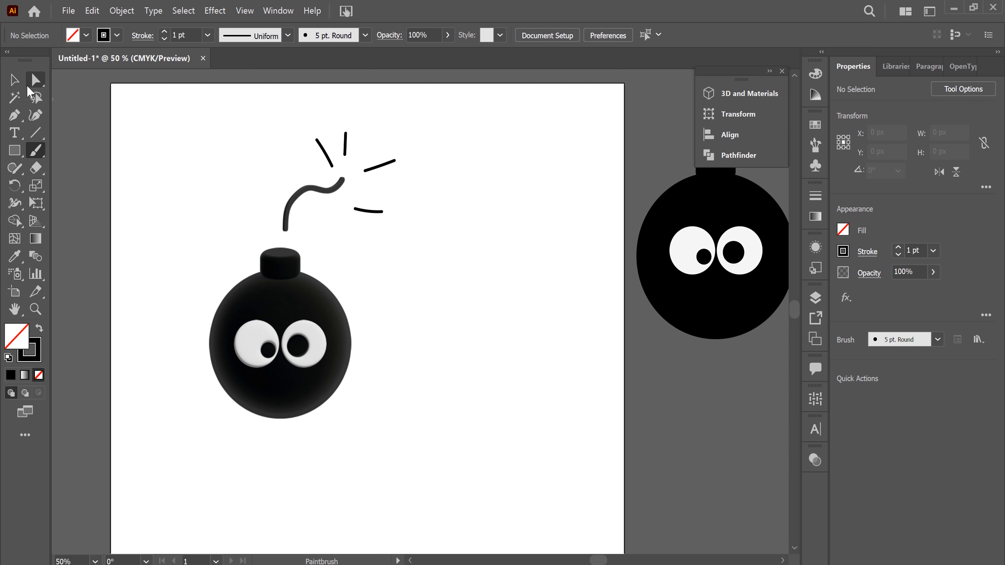
pyautogui.hotkey('ctrl', 'z')
pyautogui.click(15, 80)
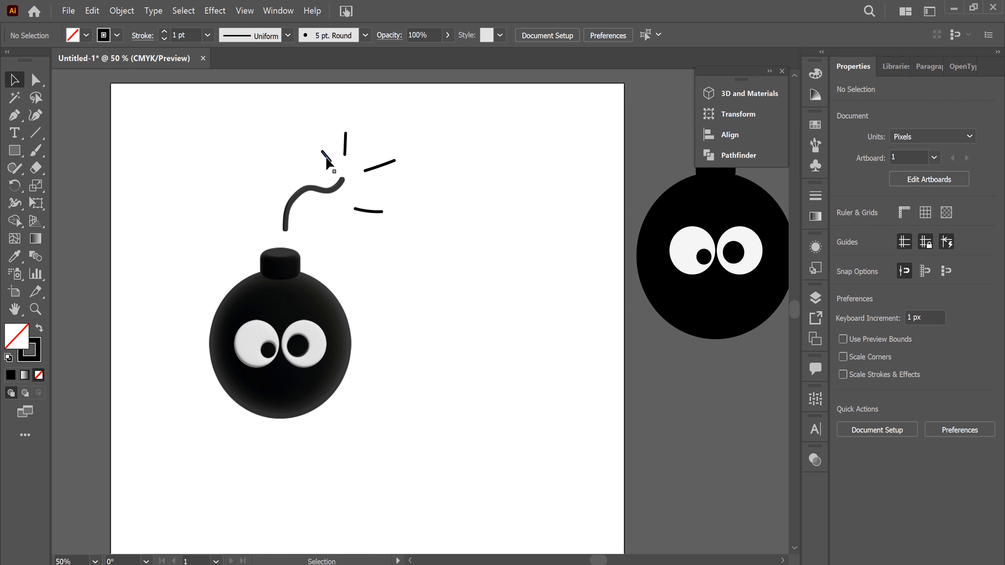
# - Select the four spark strokes around the fuse's tip and group them
pyautogui.click(327, 156)
pyautogui.keyDown('shift'); pyautogui.click(345, 144); pyautogui.keyUp('shift')
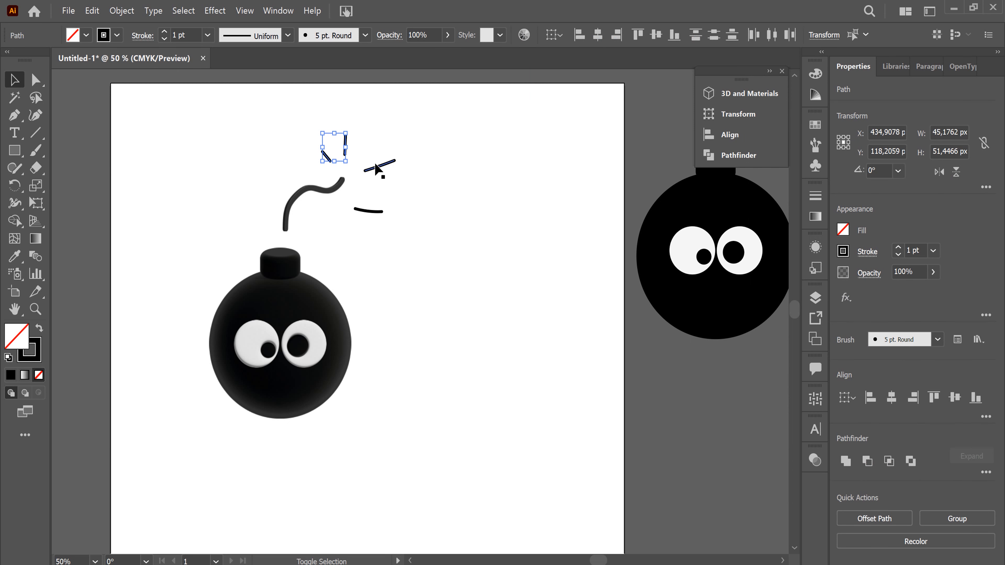
pyautogui.keyDown('shift'); pyautogui.click(378, 168); pyautogui.keyUp('shift')
pyautogui.keyDown('shift'); pyautogui.click(368, 211); pyautogui.keyUp('shift')
pyautogui.rightClick(382, 211)
pyautogui.click(431, 284)
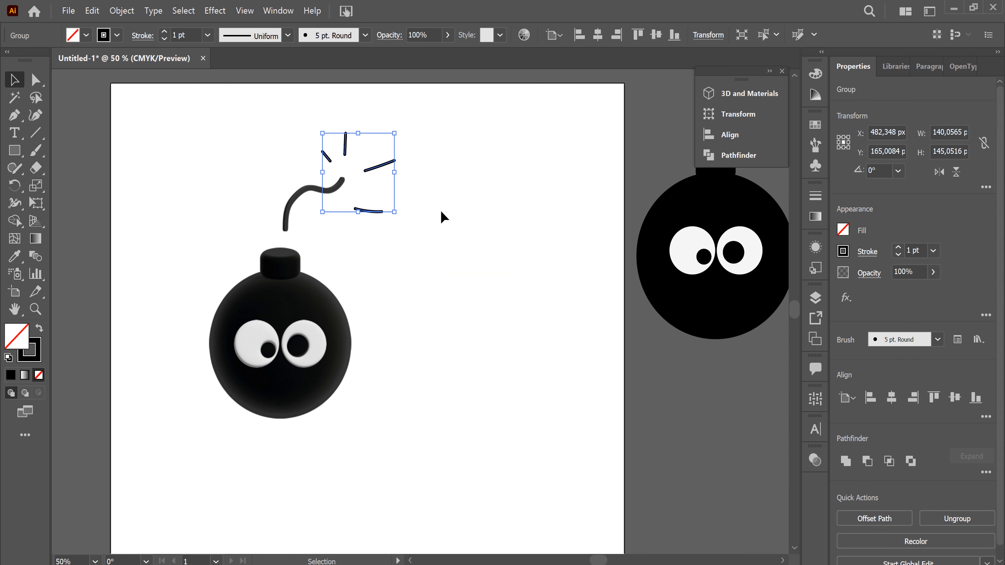
# - Apply the 3D Inflate effect to the spark group and render it with ray tracing
pyautogui.click(757, 98)
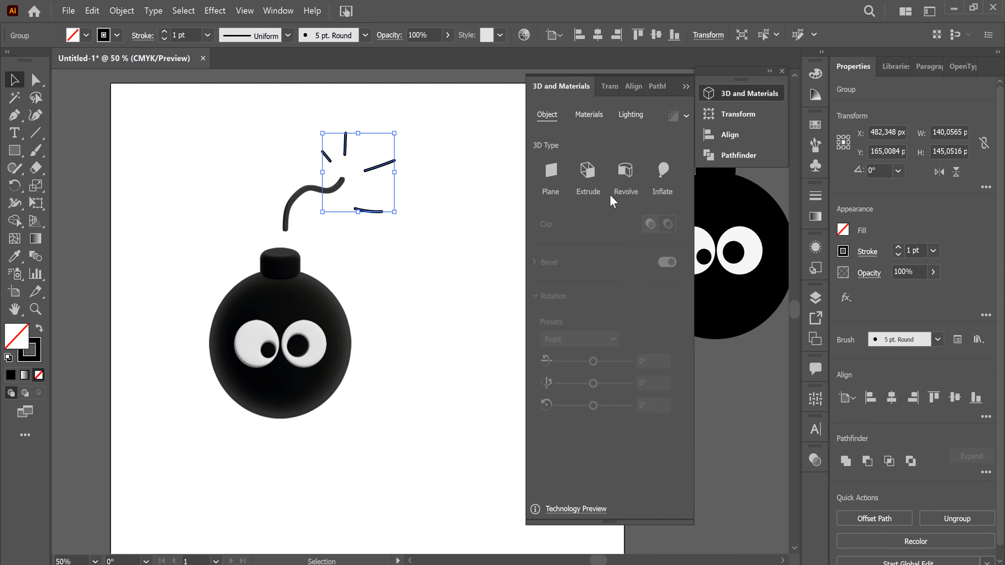
pyautogui.click(668, 176)
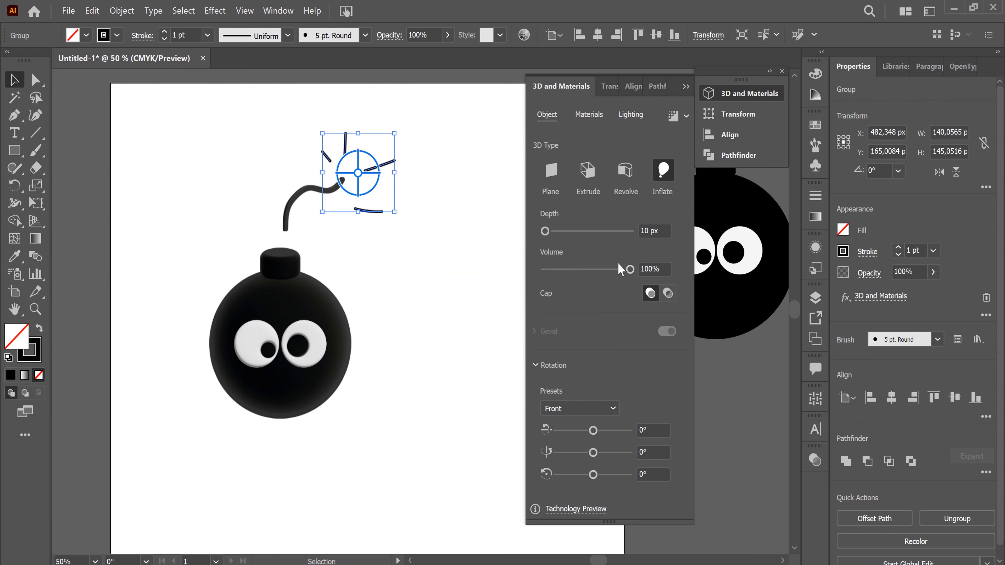
pyautogui.click(672, 117)
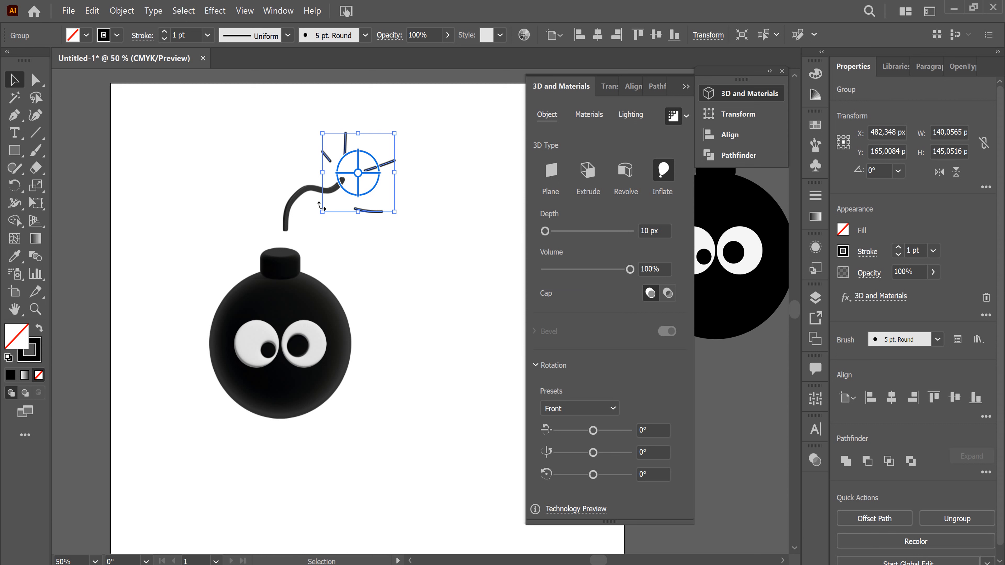
# - Render the bomb's revolved body and the inflated eyes group with ray tracing
pyautogui.click(298, 277)
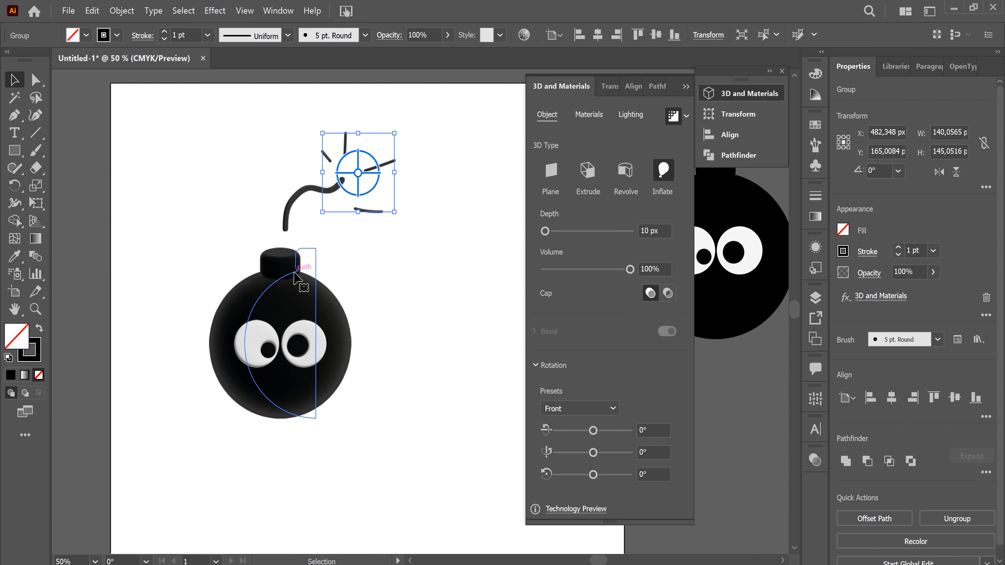
pyautogui.click(673, 116)
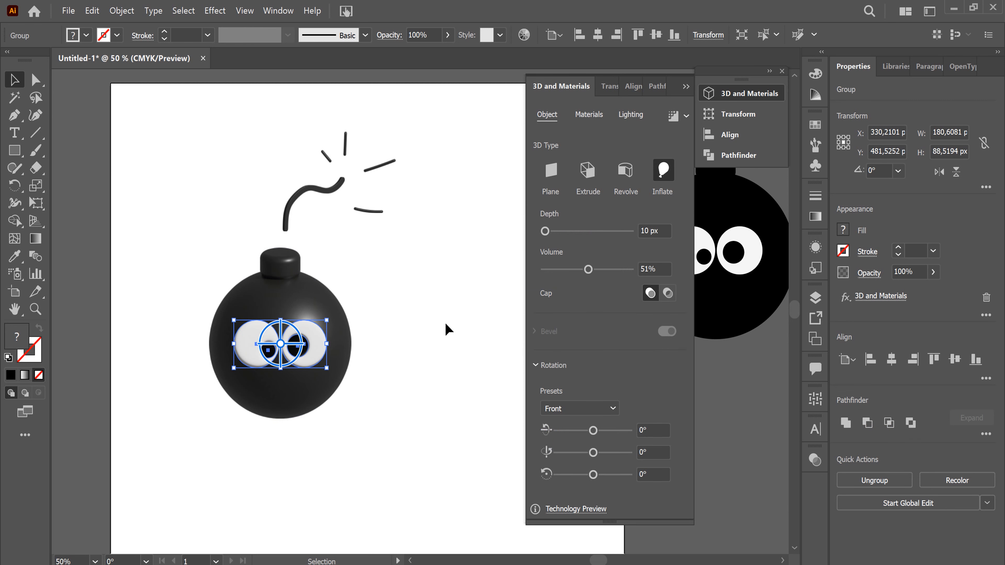
pyautogui.click(672, 117)
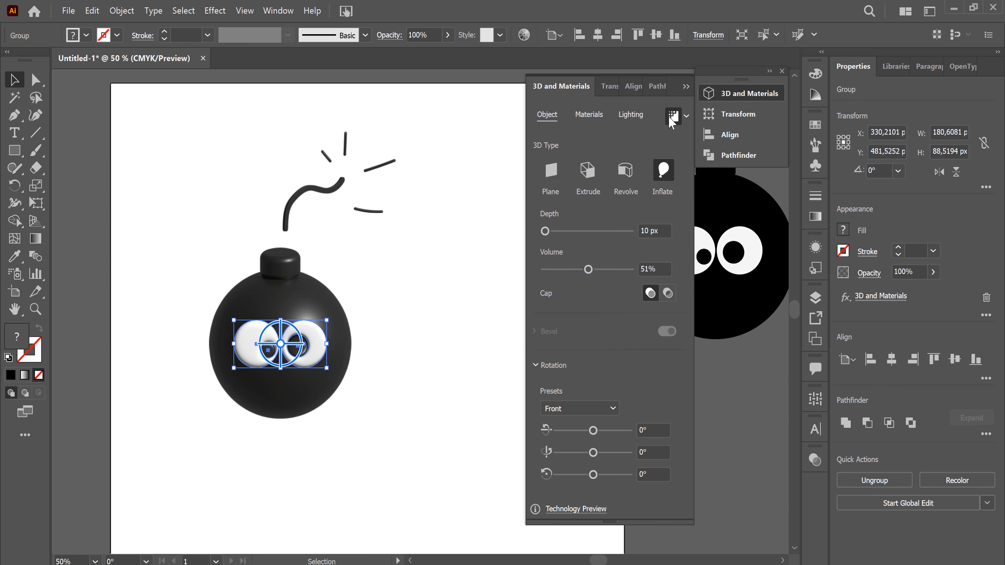
pyautogui.click(438, 411)
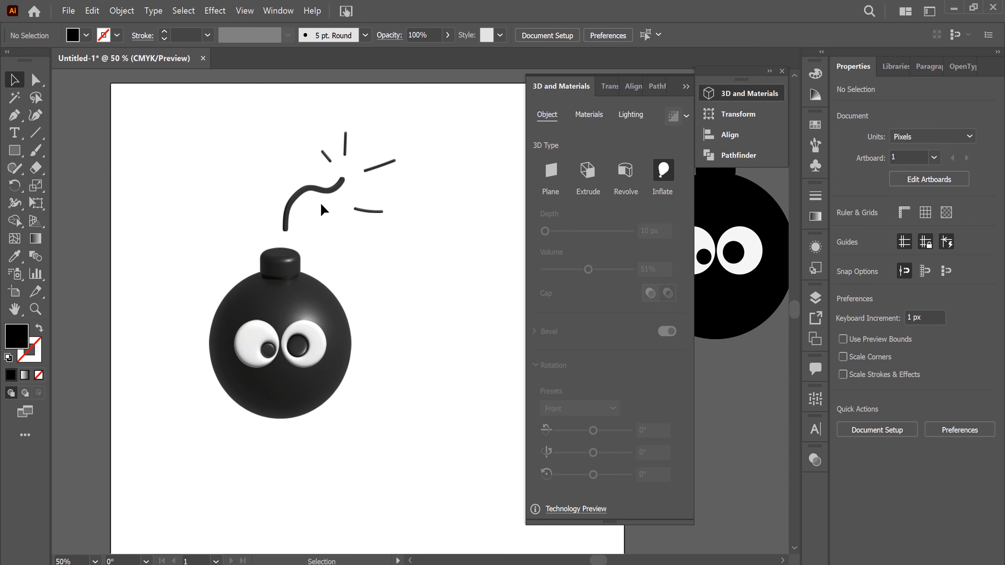
# - Delete the old fuse and paint a new curved one, about 122 × 85 px, from above the cap towards the sparks
pyautogui.click(326, 191)
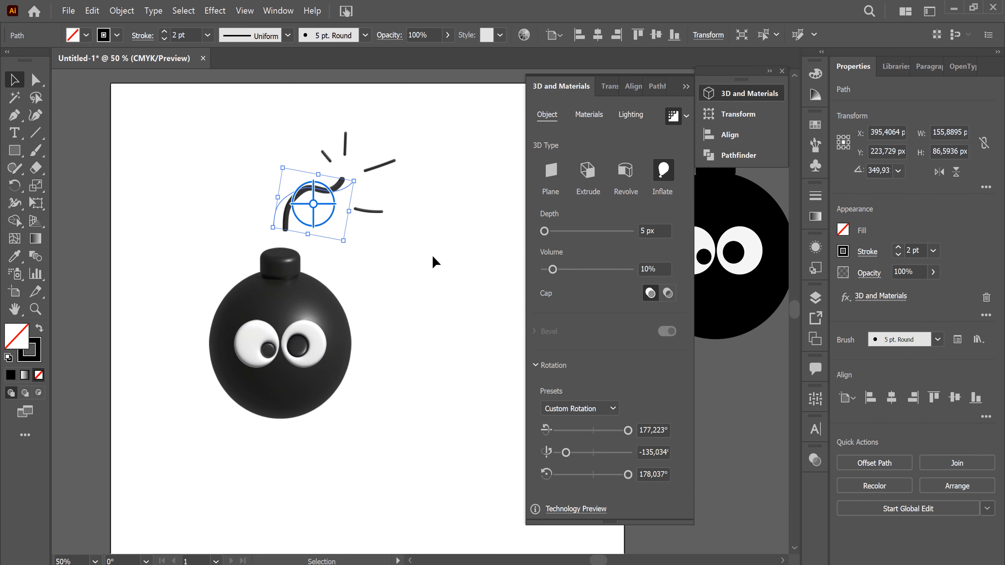
pyautogui.press('Delete')
pyautogui.click(36, 150)
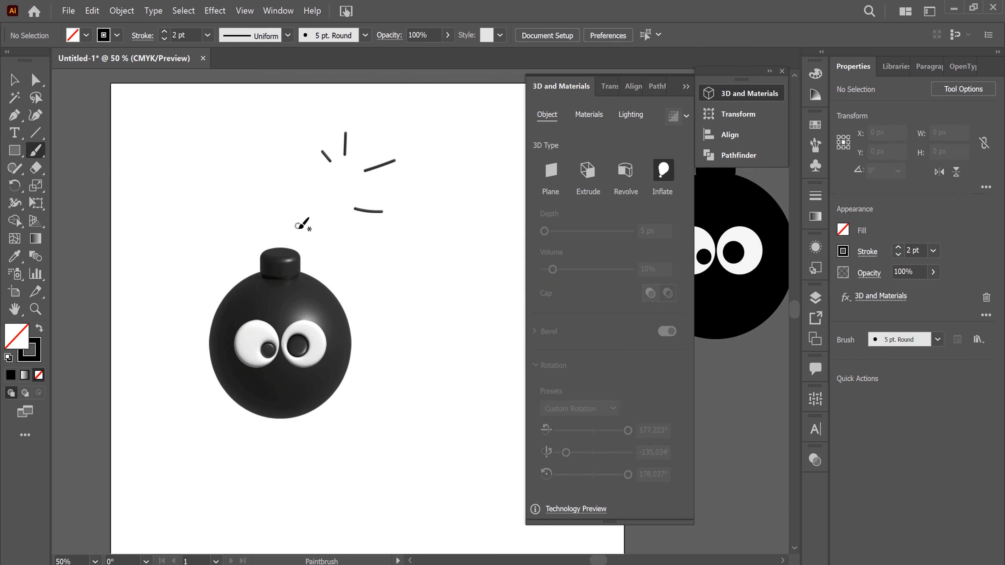
pyautogui.moveTo(284, 240)
pyautogui.mouseDown()
pyautogui.moveTo(329, 195)
pyautogui.moveTo(350, 193)
pyautogui.mouseUp()
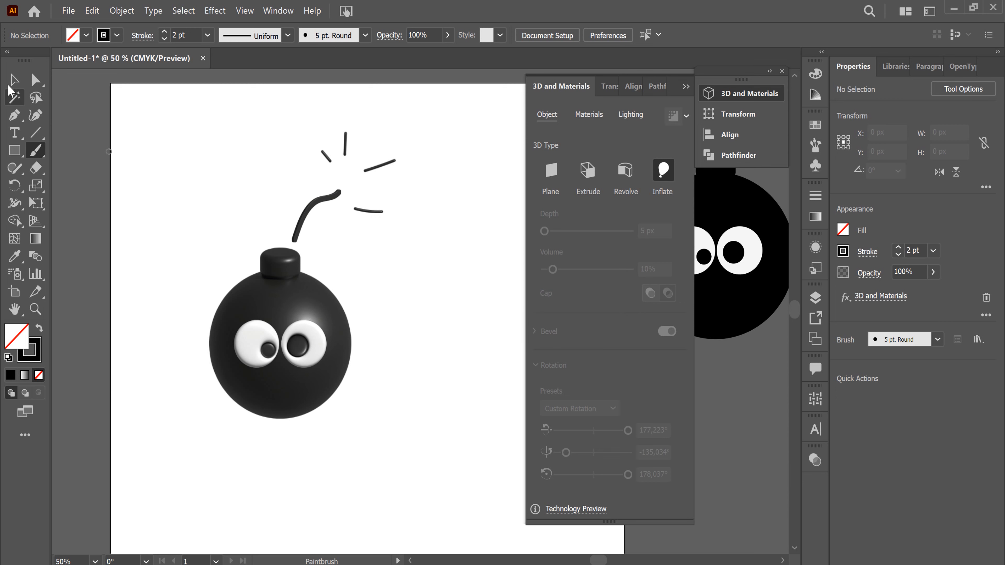
# - Rotate the new fuse slightly in 3D to about 166° around X, -136° around Y and 170° around Z
pyautogui.click(14, 81)
pyautogui.click(308, 217)
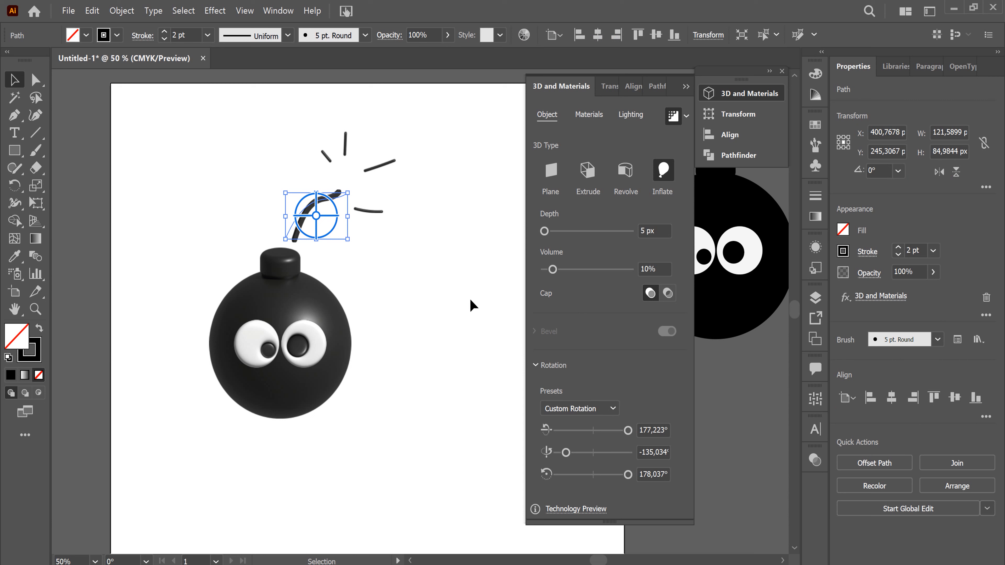
pyautogui.click(465, 315)
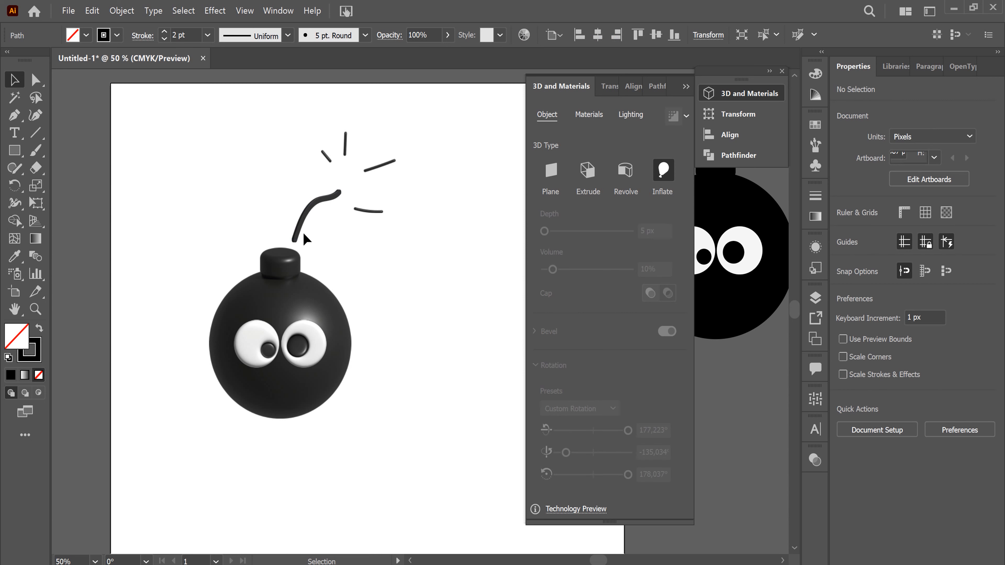
pyautogui.click(301, 226)
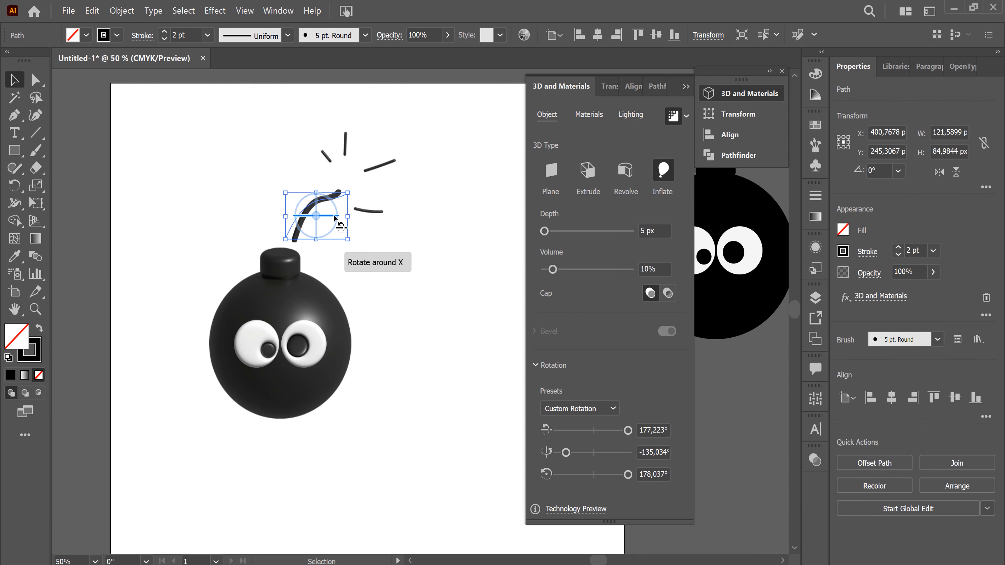
pyautogui.moveTo(329, 221); pyautogui.dragTo(325, 224)
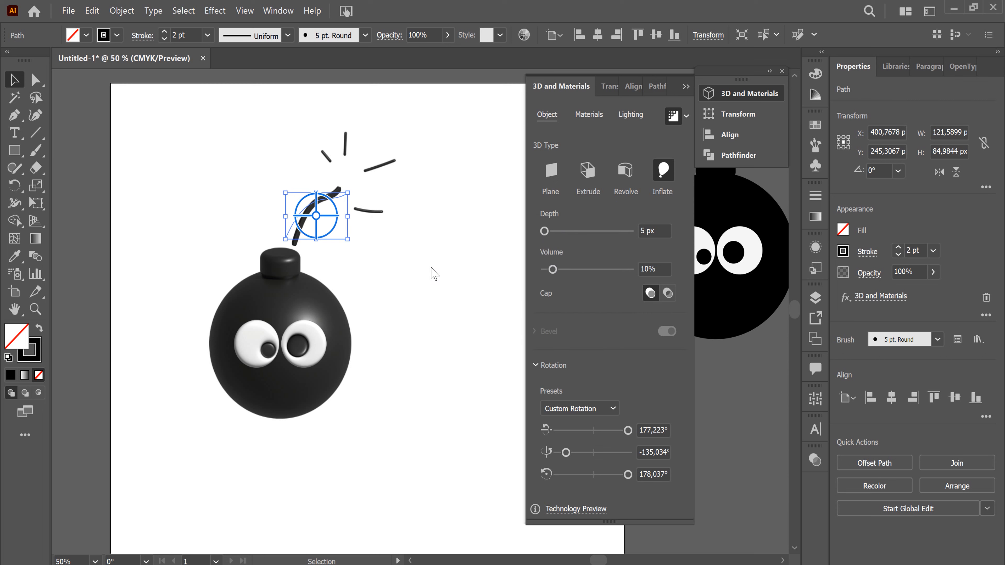
pyautogui.click(451, 329)
# - Move the fuse left so its base sits centred above the cap, and reposition the spark group around its tip
pyautogui.click(392, 166)
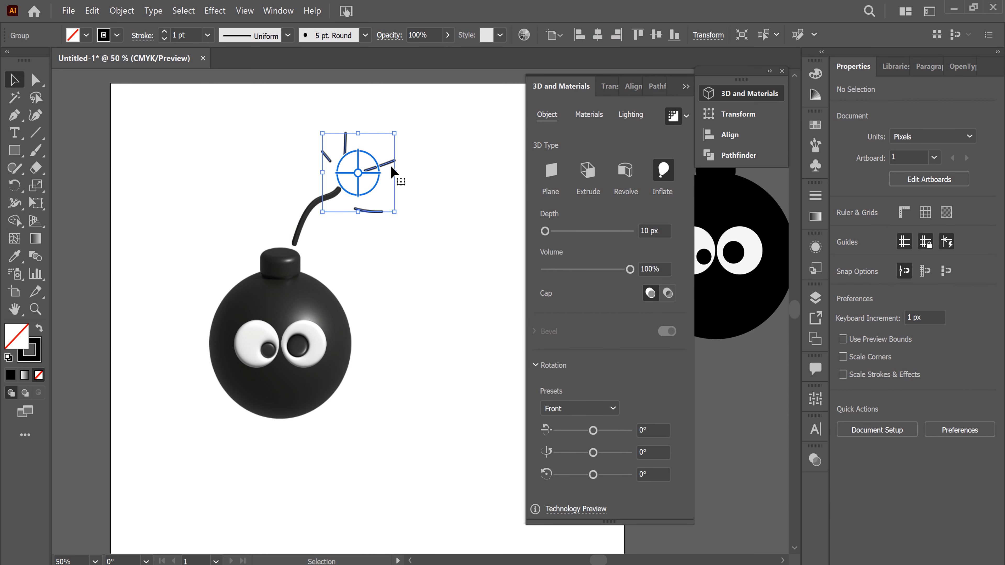
pyautogui.moveTo(392, 166)
pyautogui.mouseDown()
pyautogui.moveTo(378, 168)
pyautogui.moveTo(384, 175)
pyautogui.mouseUp()
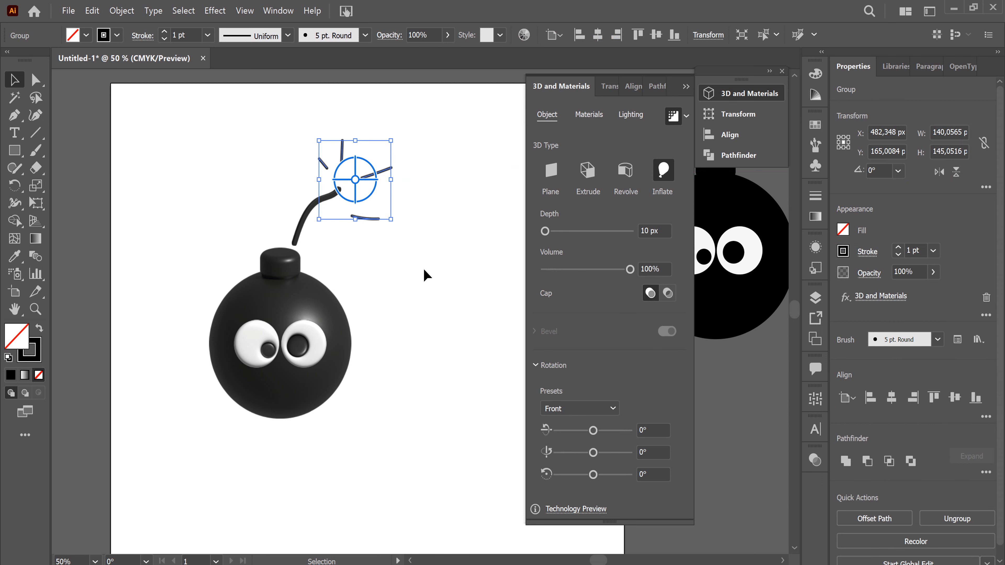
pyautogui.click(297, 225)
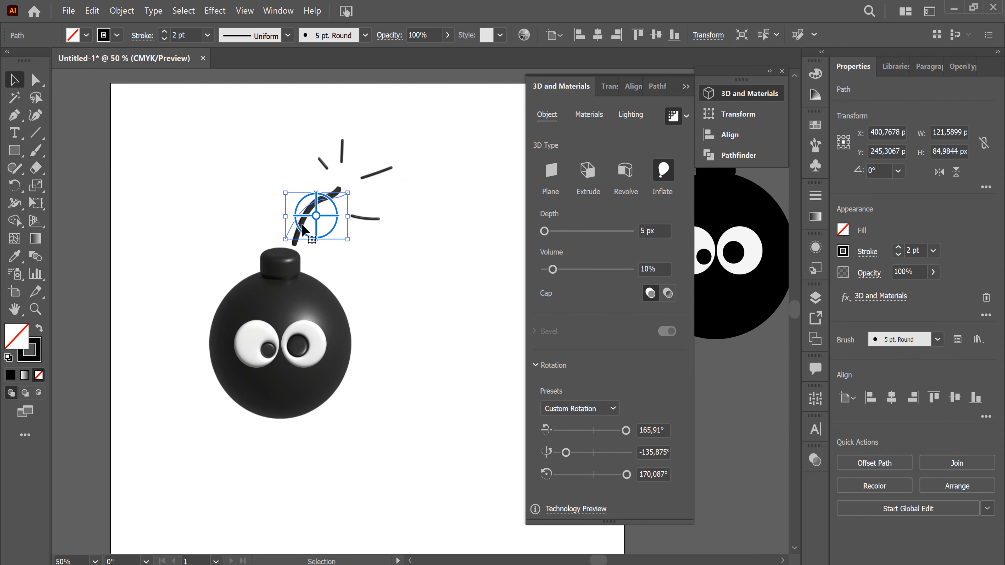
pyautogui.moveTo(302, 229); pyautogui.dragTo(290, 229)
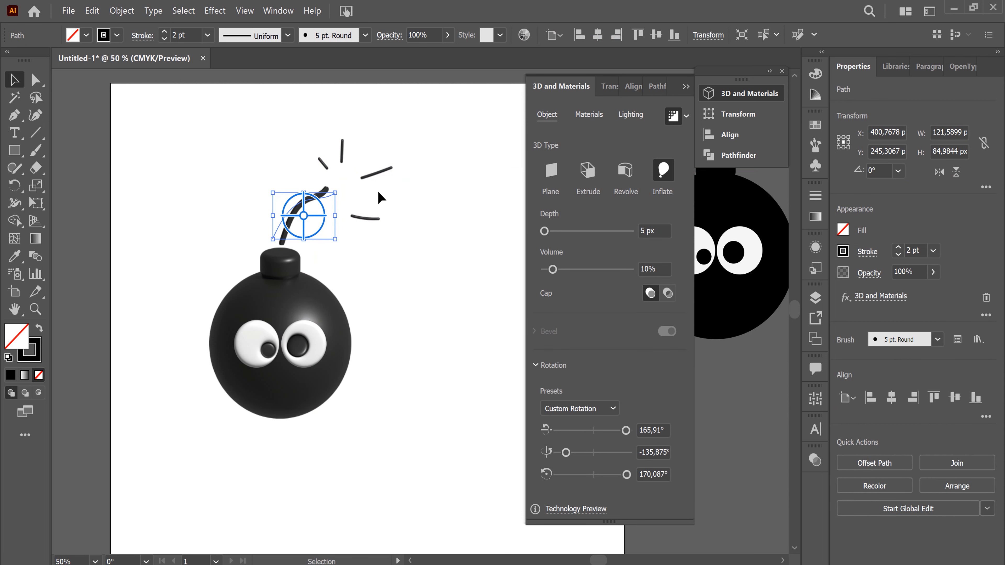
pyautogui.moveTo(380, 175)
pyautogui.mouseDown()
pyautogui.moveTo(344, 180)
pyautogui.moveTo(368, 179)
pyautogui.mouseUp()
pyautogui.click(485, 295)
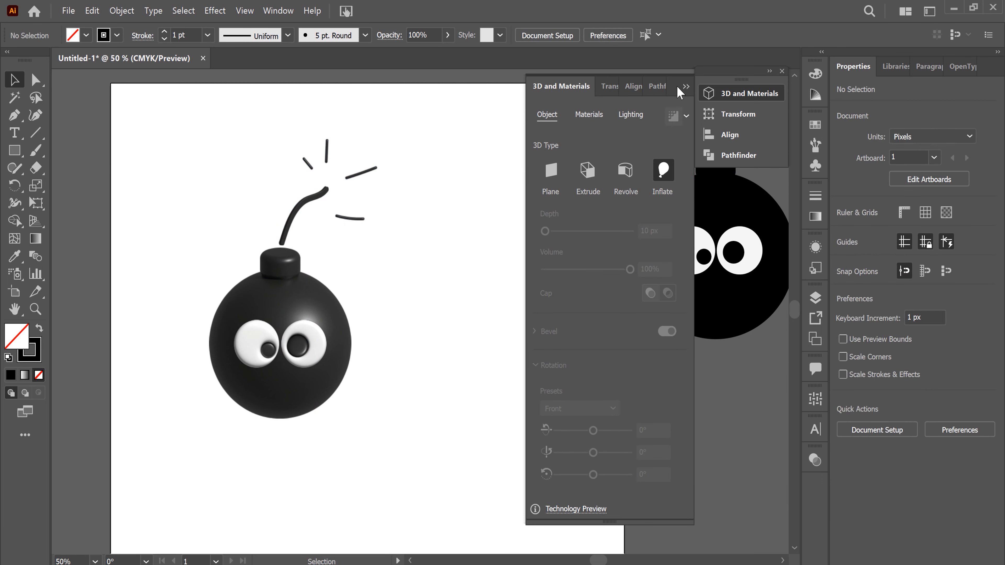
# - Close the 3D settings and delete the original flat bomb beside the artboard
pyautogui.click(687, 97)
pyautogui.moveTo(633, 147); pyautogui.dragTo(759, 404)
pyautogui.press('Delete')
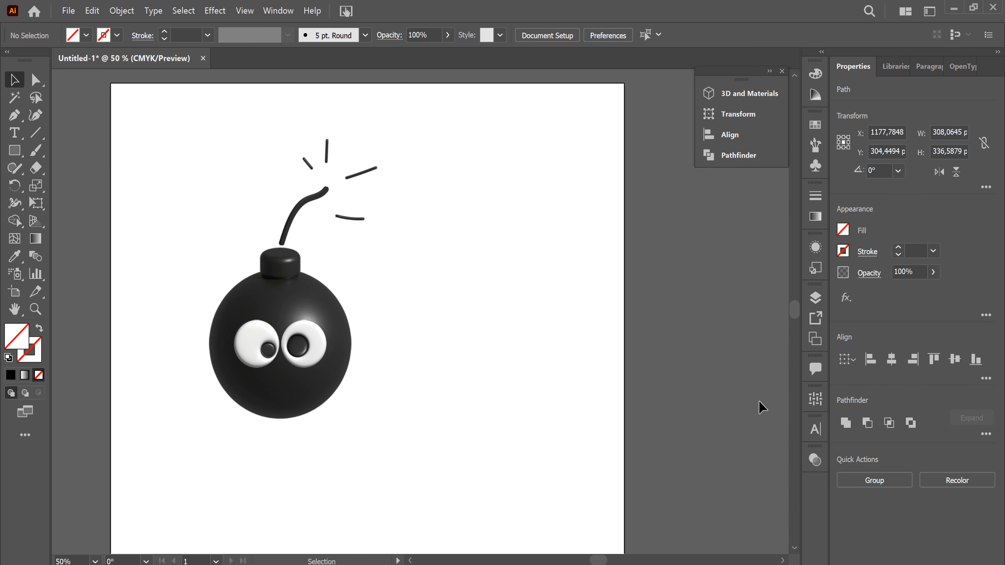
# - Expand the appearance of the whole 3D bomb, including eyes, fuse and sparks, and move it to the middle of the artboard
pyautogui.moveTo(202, 162); pyautogui.dragTo(377, 318)
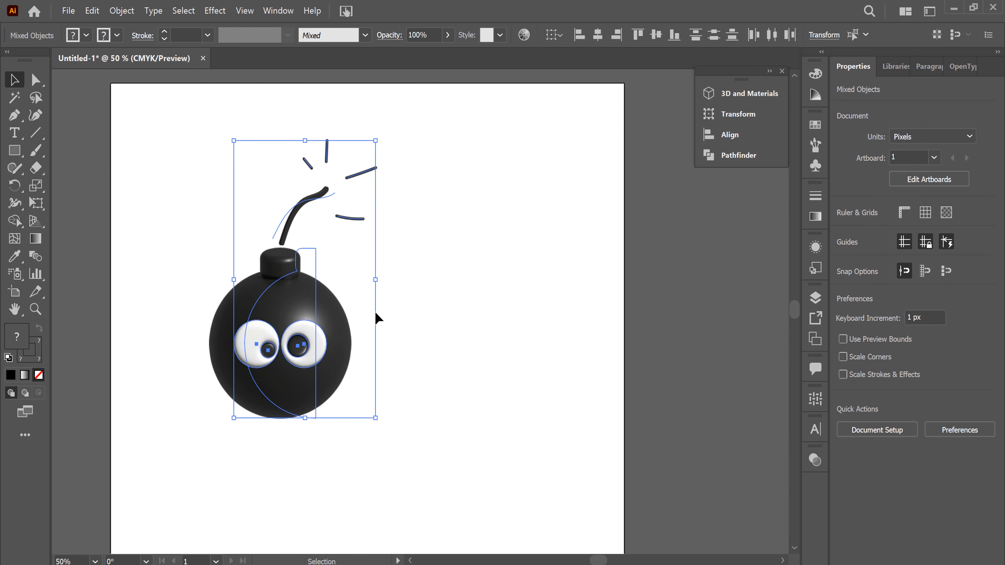
pyautogui.click(122, 11)
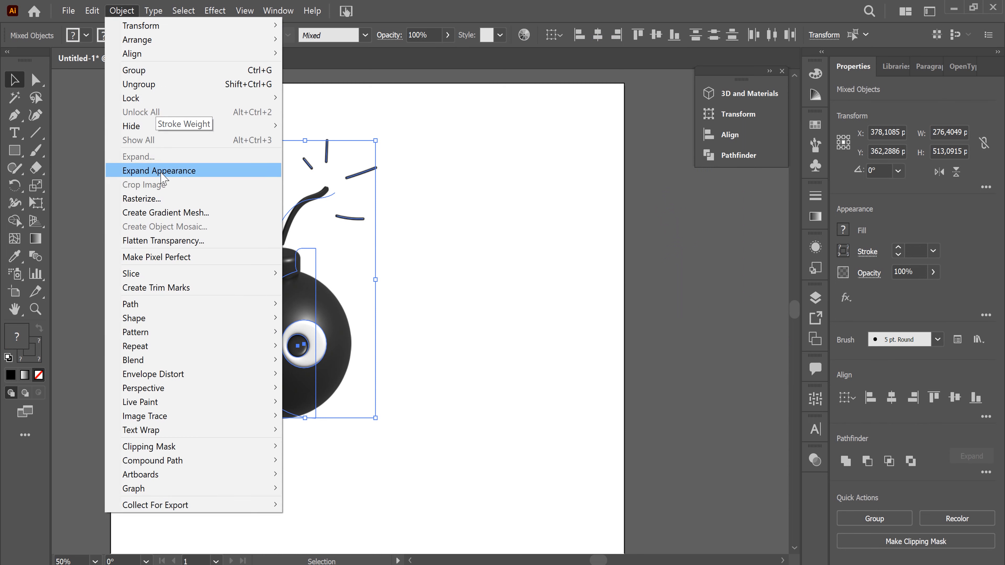
pyautogui.click(174, 167)
pyautogui.moveTo(313, 366); pyautogui.dragTo(388, 448)
pyautogui.click(565, 359)
pyautogui.hotkey('ctrl', '-')
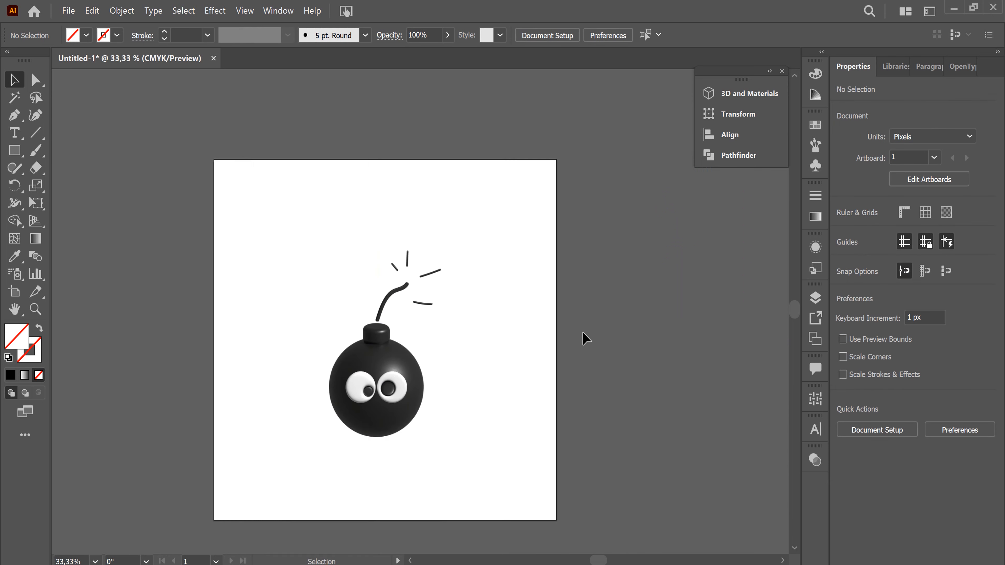
# - Draw a 1000 × 1000 px rectangle covering the whole artboard and fill it with light blue
pyautogui.click(15, 152)
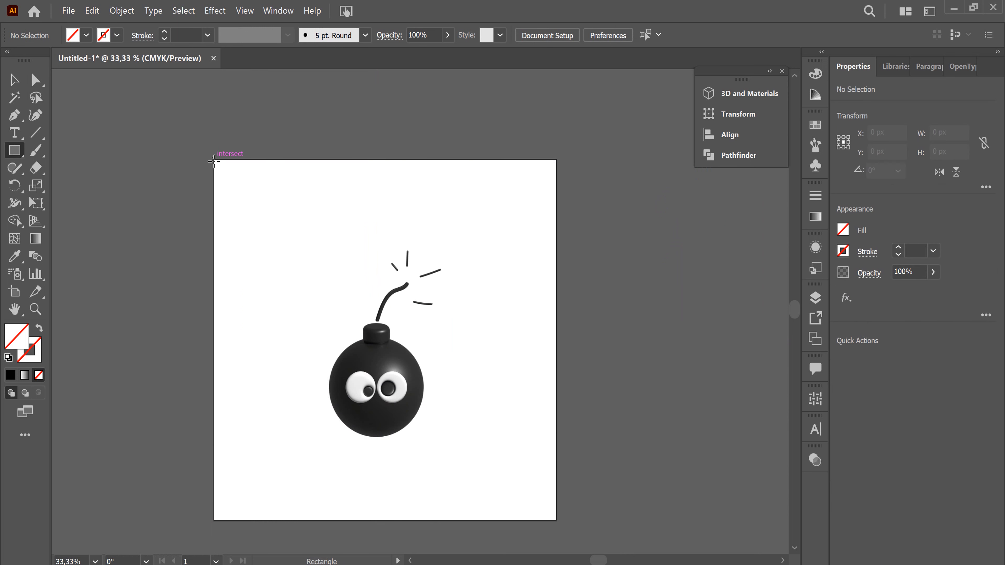
pyautogui.moveTo(213, 160); pyautogui.dragTo(506, 522)
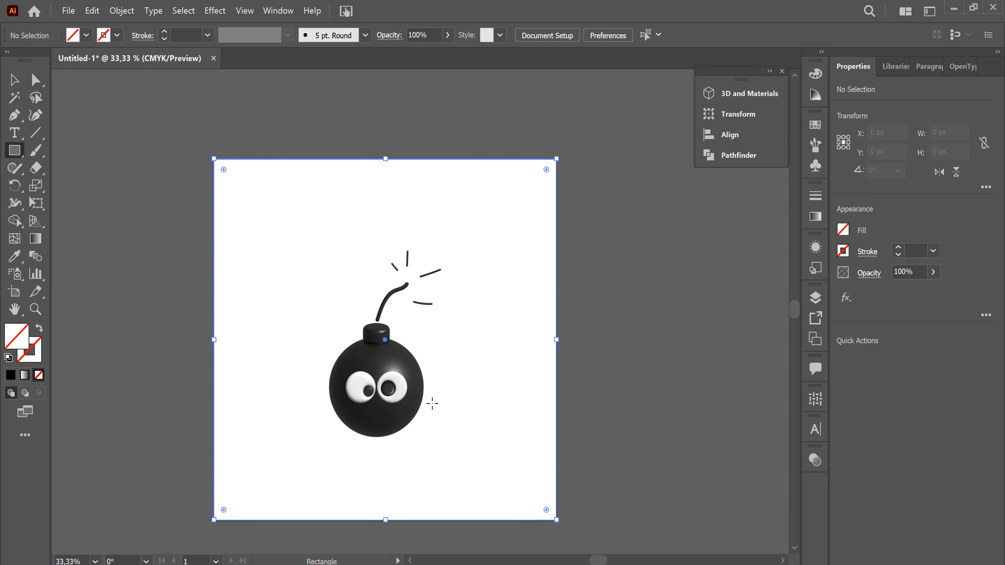
pyautogui.click(86, 35)
pyautogui.click(97, 71)
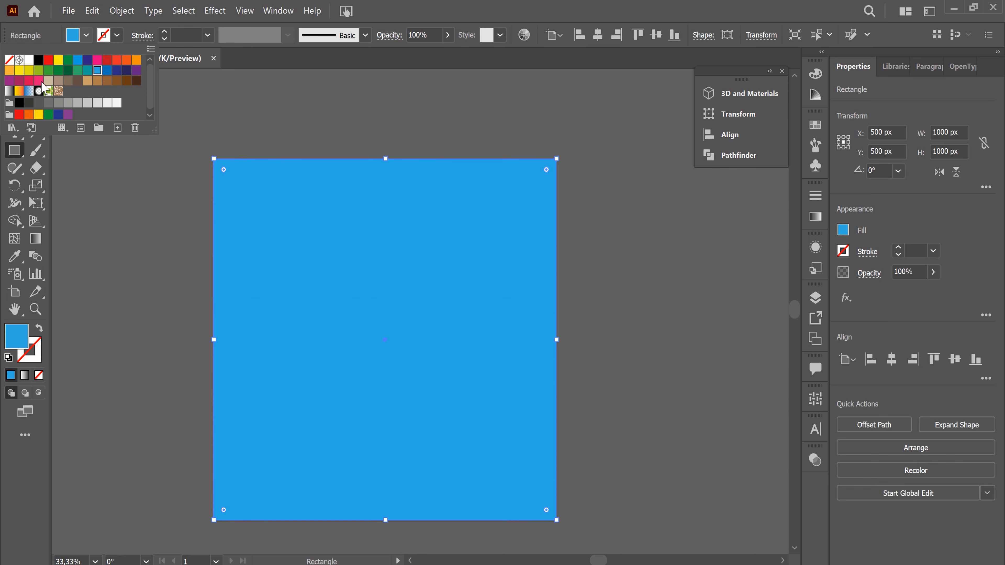
# - Send the blue rectangle to the back behind the bomb and lock it in the layer list
pyautogui.press('v')
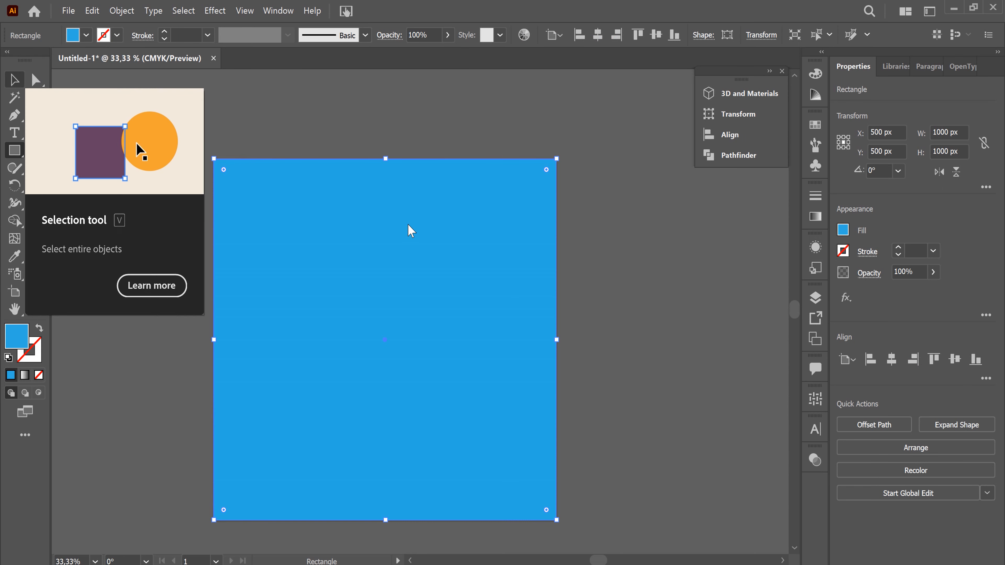
pyautogui.rightClick(409, 225)
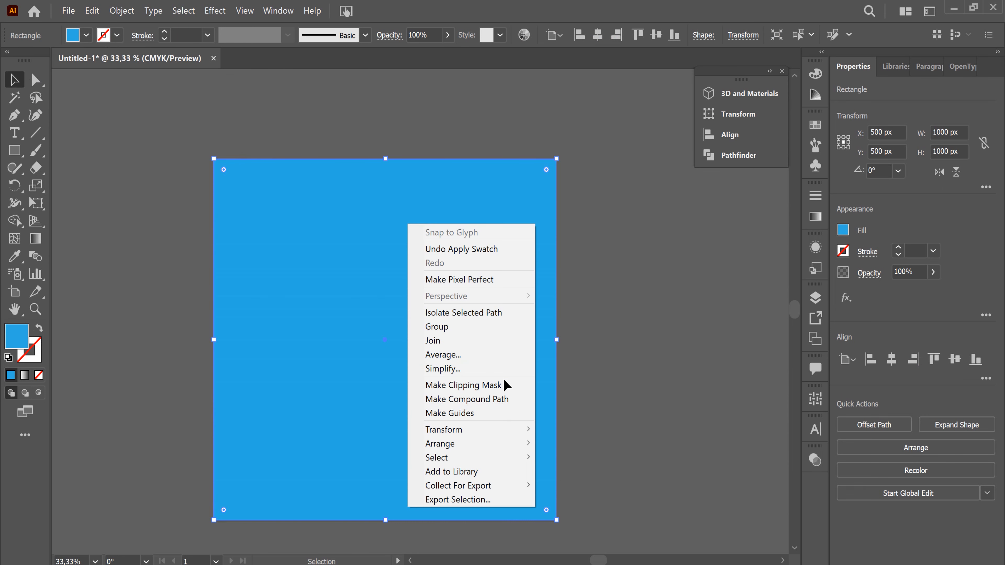
pyautogui.moveTo(497, 443)
pyautogui.click(573, 486)
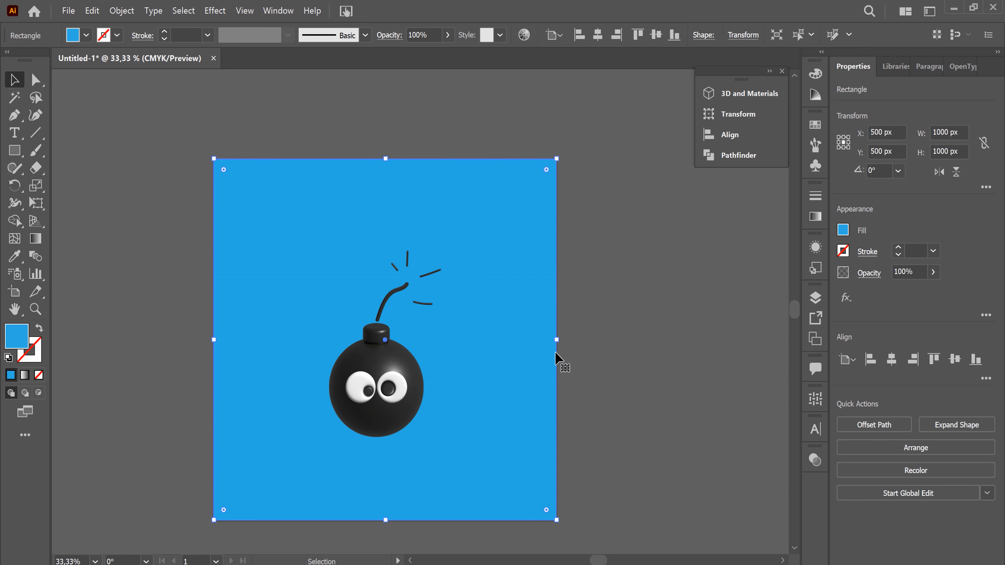
pyautogui.click(815, 297)
pyautogui.click(677, 314)
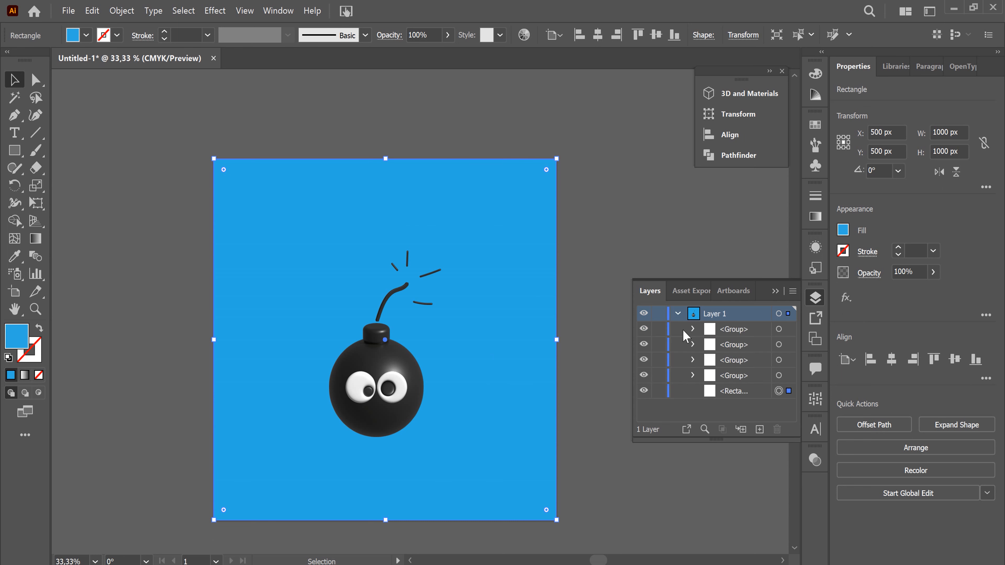
pyautogui.click(659, 391)
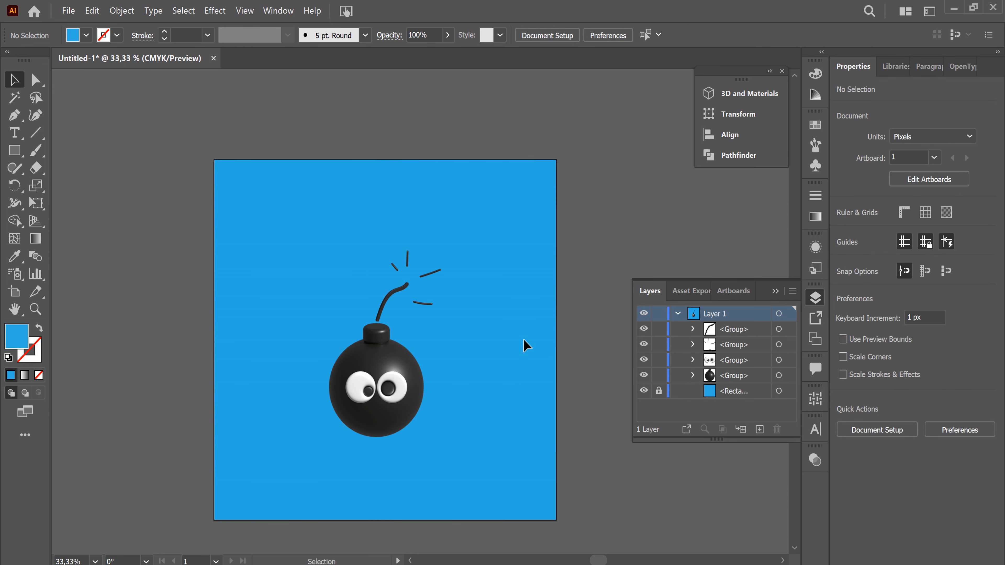
# - Move all the bomb parts together slightly up and right on the background, and group them
pyautogui.hotkey('ctrl', 'a')
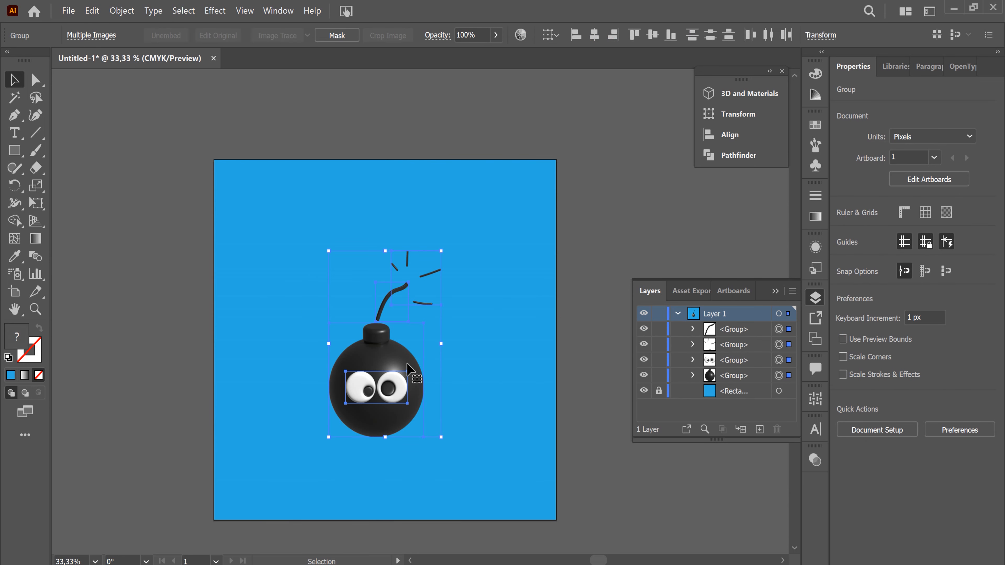
pyautogui.moveTo(401, 377); pyautogui.dragTo(410, 360)
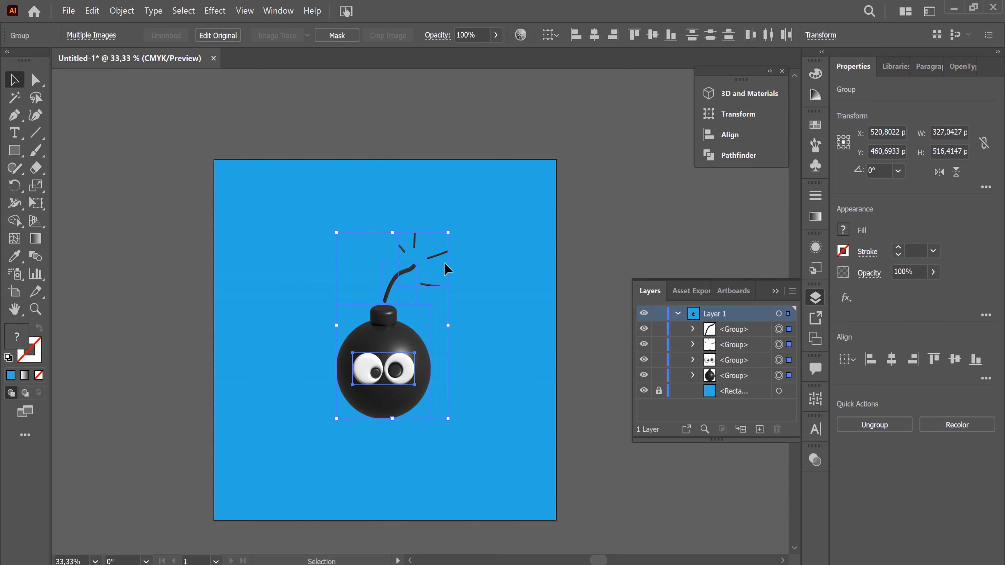
pyautogui.click(775, 291)
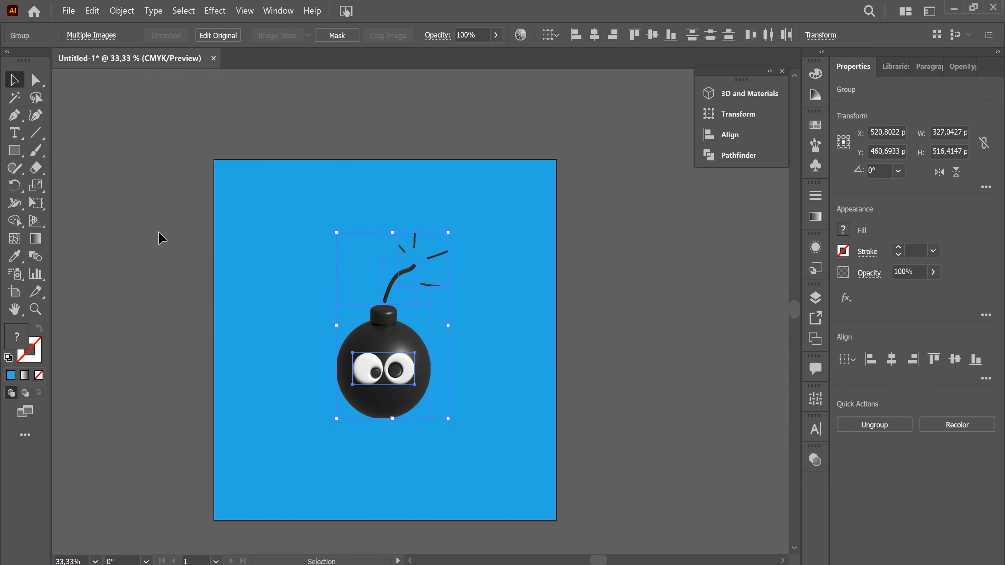
pyautogui.rightClick(390, 339)
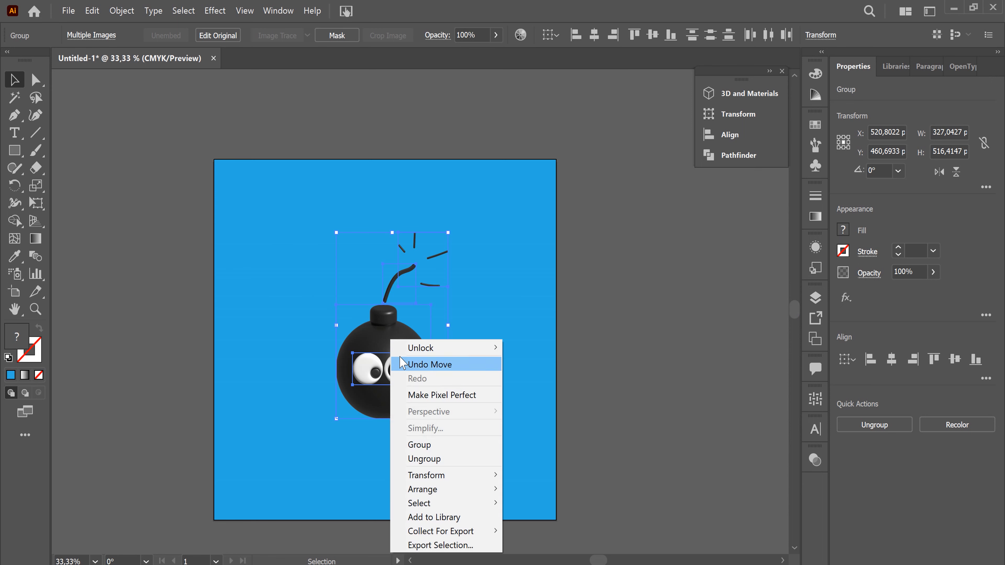
pyautogui.click(421, 445)
pyautogui.click(593, 377)
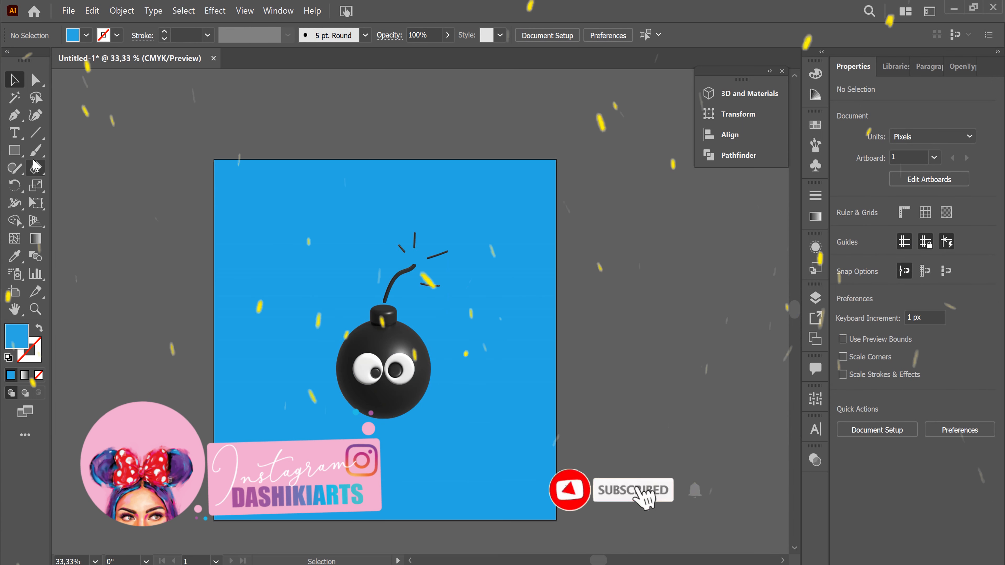
# - Draw a flat ellipse about 373 × 100 px just below the bomb as its ground shadow
pyautogui.click(16, 152)
pyautogui.moveTo(18, 153); pyautogui.dragTo(64, 189)
pyautogui.moveTo(320, 433); pyautogui.dragTo(448, 469)
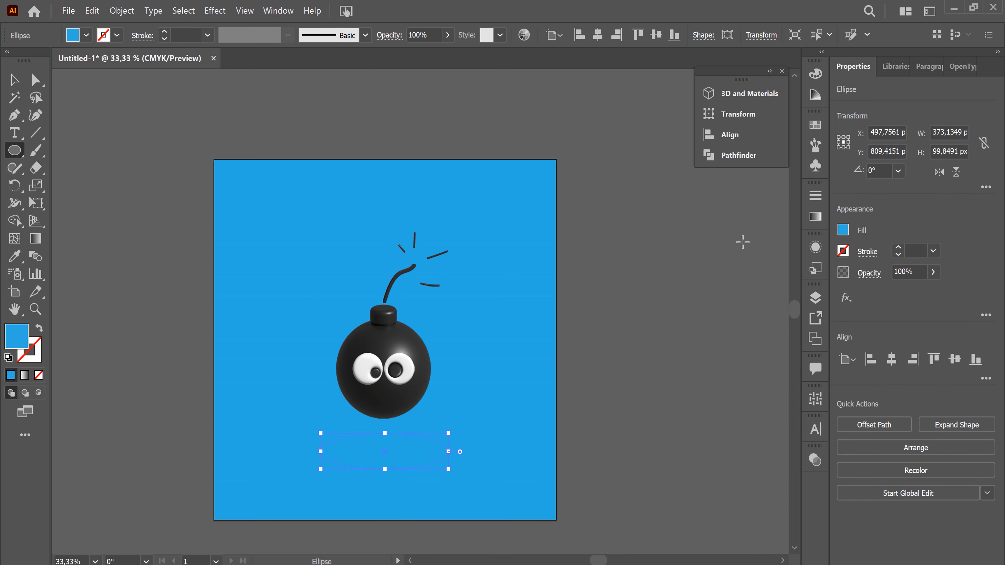
# - Fill the ellipse with a radial gradient from solid black at the centre to black at 0% opacity at the edge
pyautogui.click(817, 219)
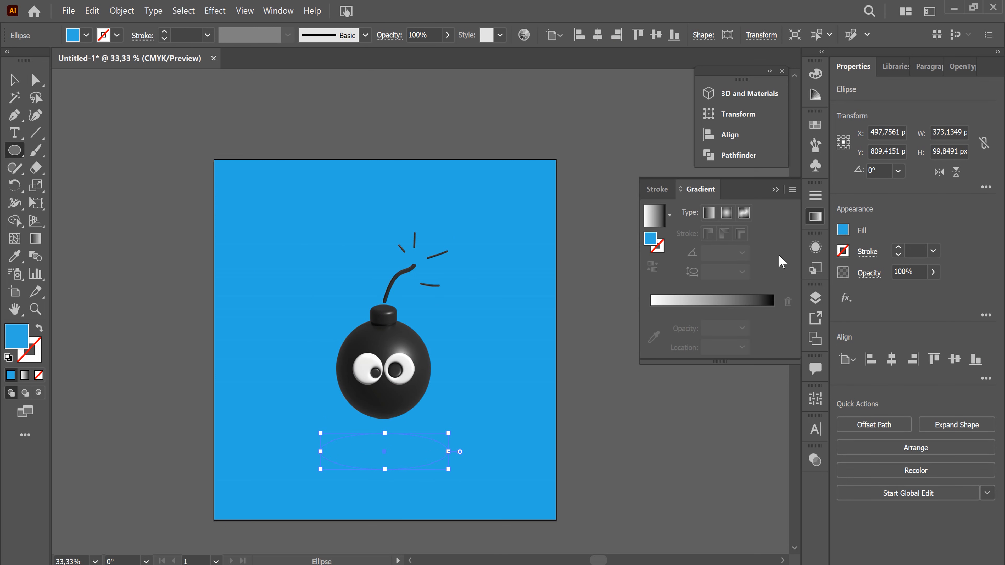
pyautogui.click(727, 213)
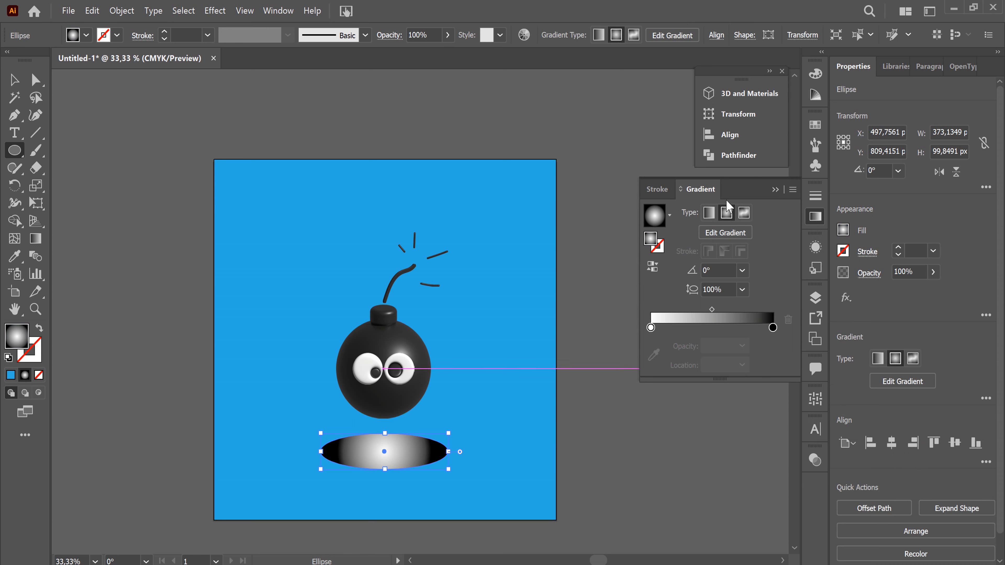
pyautogui.doubleClick(651, 327)
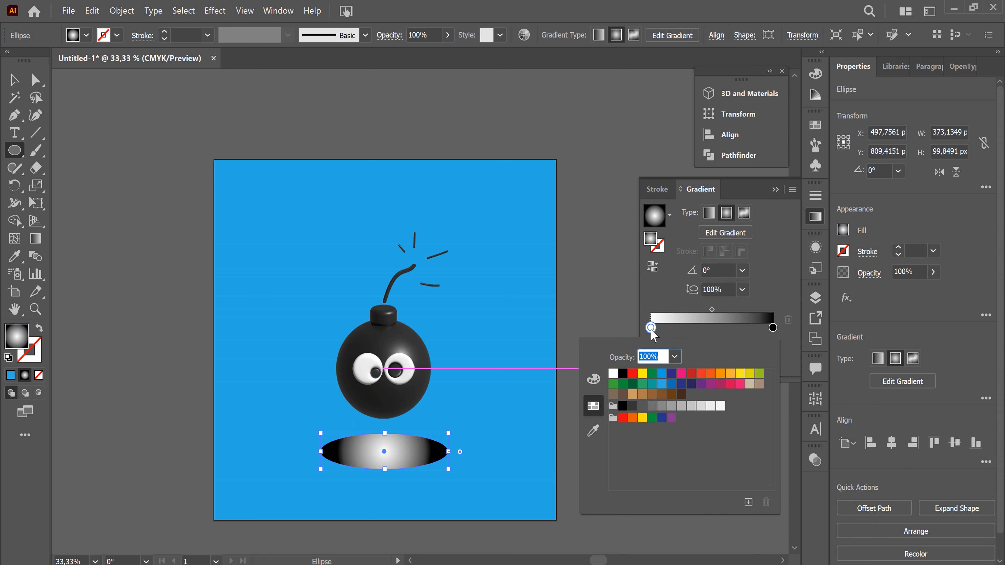
pyautogui.click(622, 376)
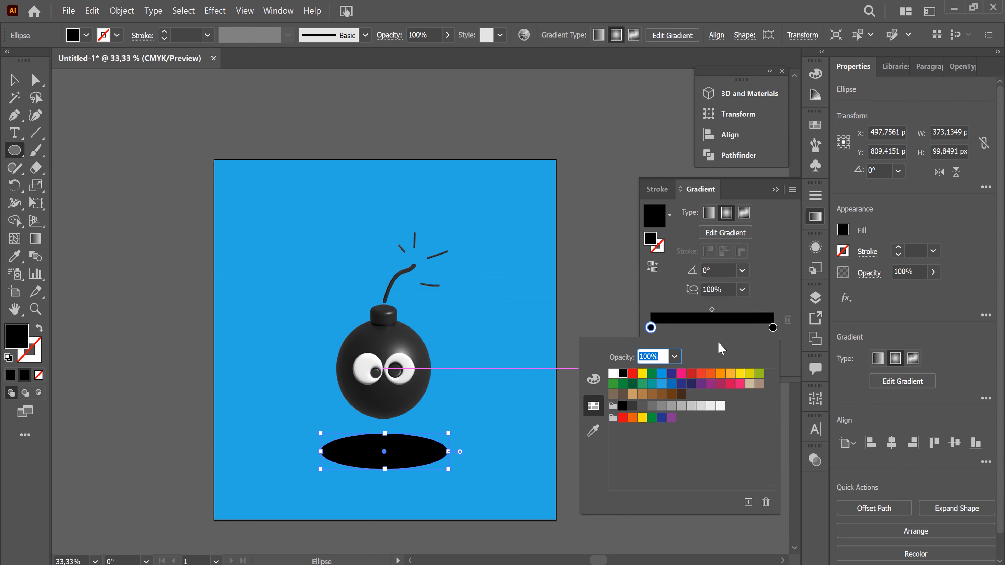
pyautogui.click(774, 331)
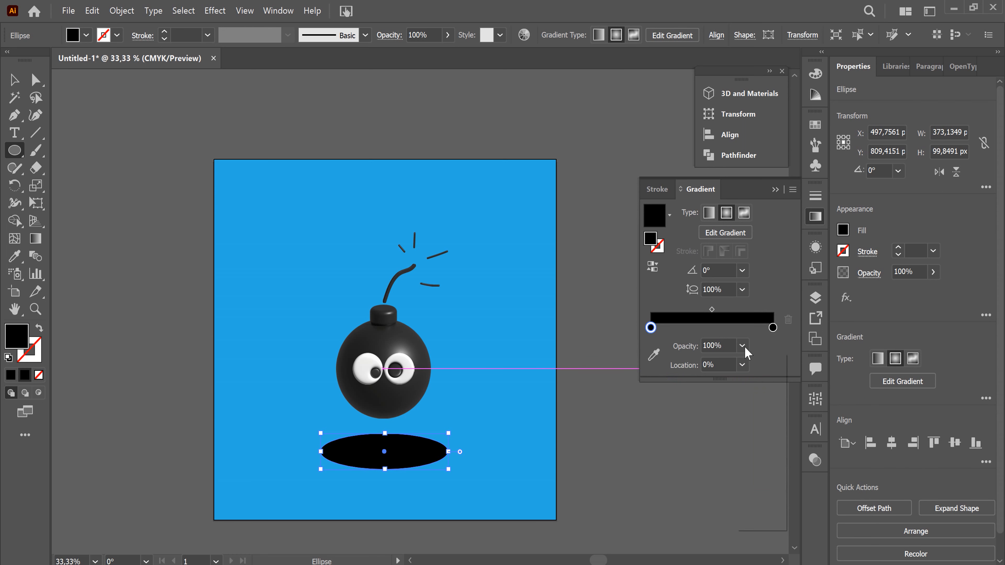
pyautogui.click(772, 328)
pyautogui.click(743, 346)
pyautogui.click(753, 361)
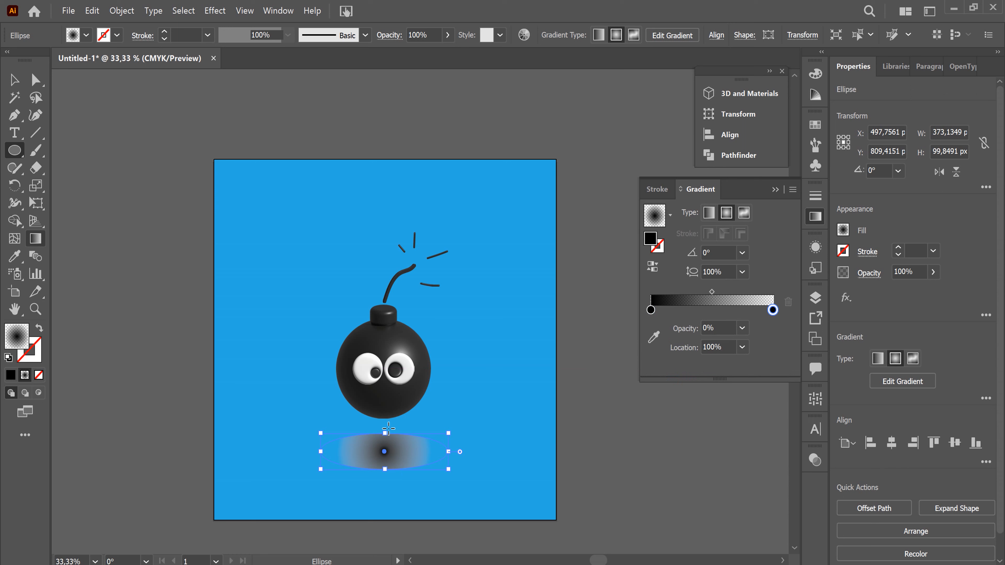
# - Squash the radial gradient to an aspect ratio of about 41%, and flatten the ellipse to about 77 px high
pyautogui.moveTo(384, 403); pyautogui.dragTo(385, 432)
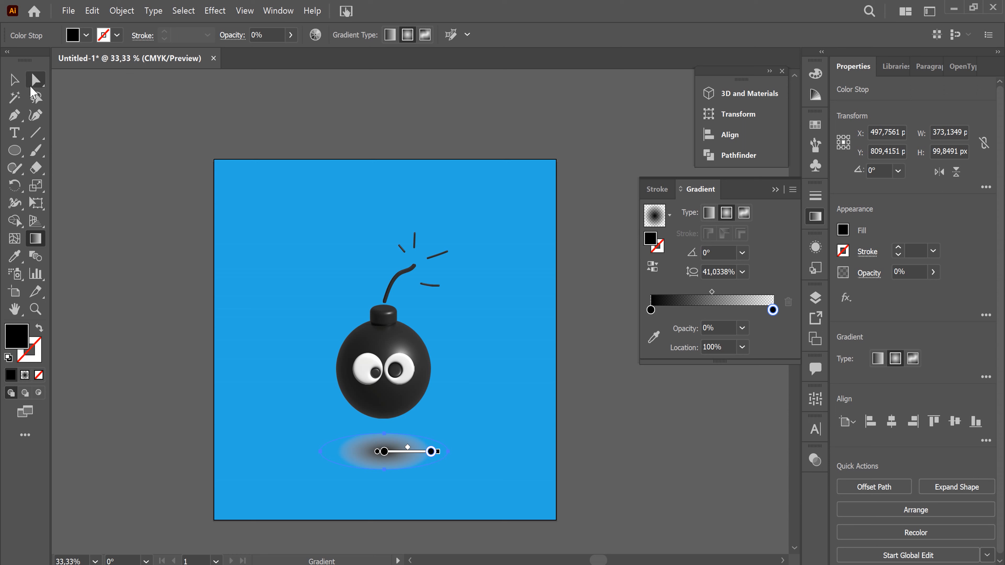
pyautogui.press('v')
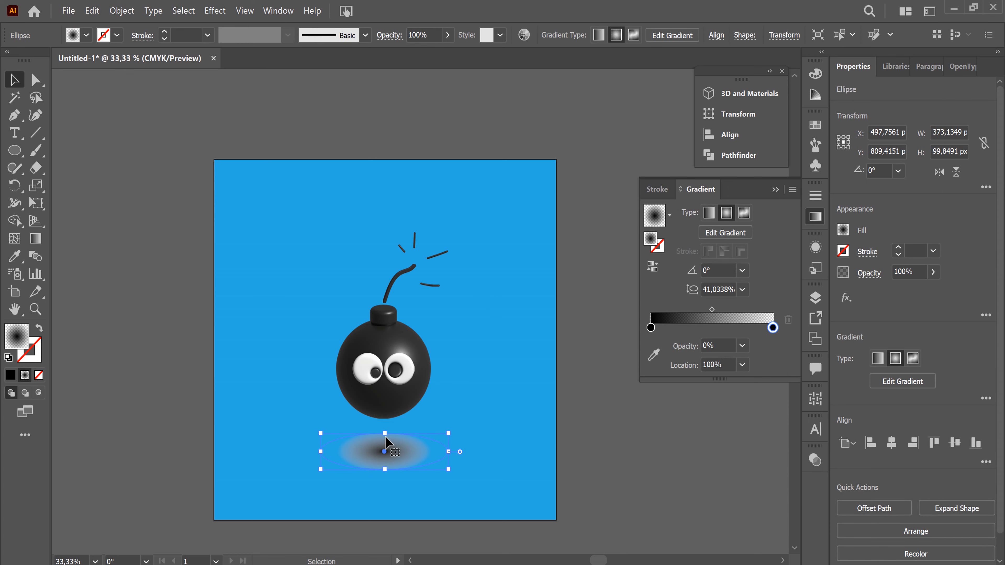
pyautogui.moveTo(384, 433); pyautogui.dragTo(383, 444)
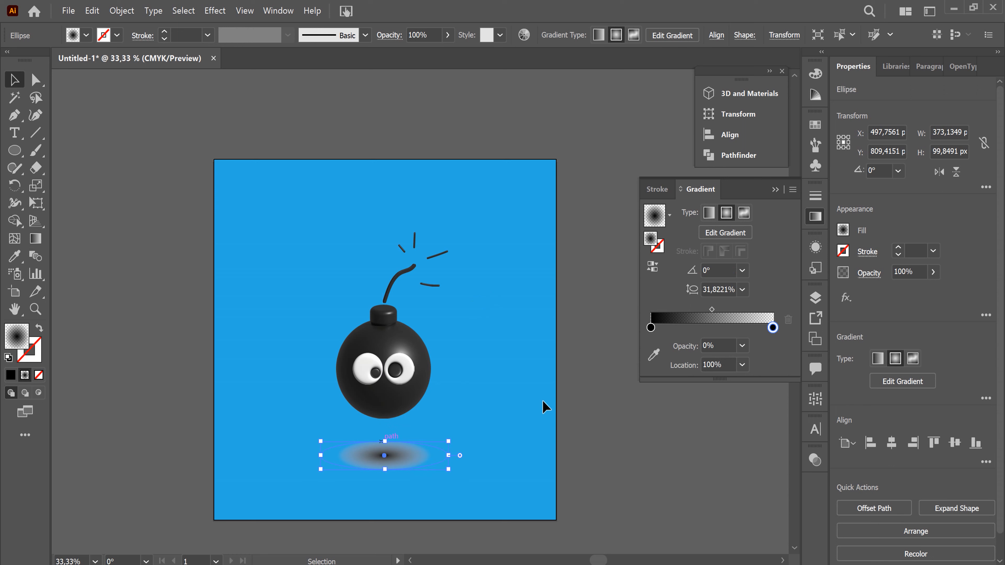
# - Set the shadow ellipse's blending mode to Multiply
pyautogui.click(867, 273)
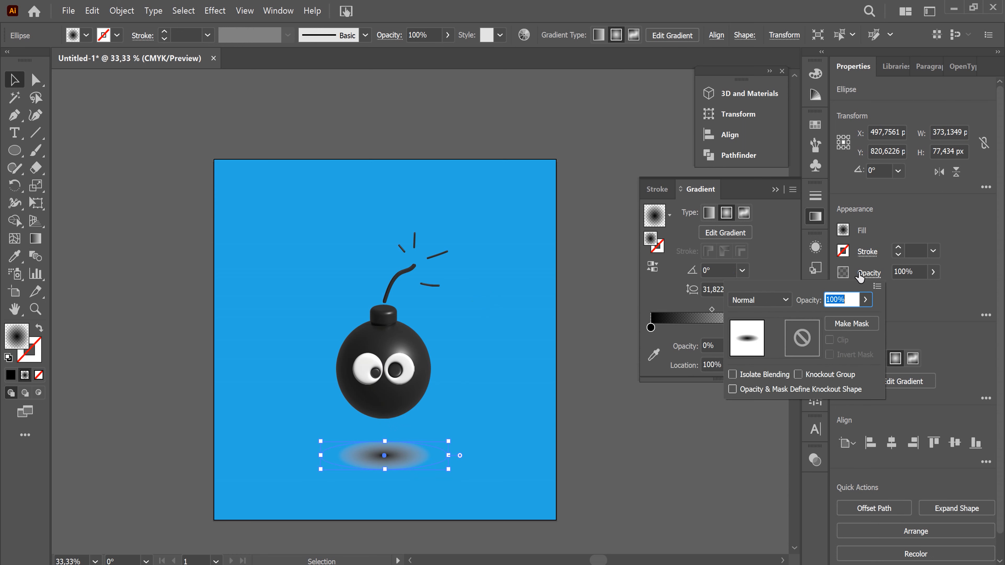
pyautogui.click(776, 300)
pyautogui.click(764, 56)
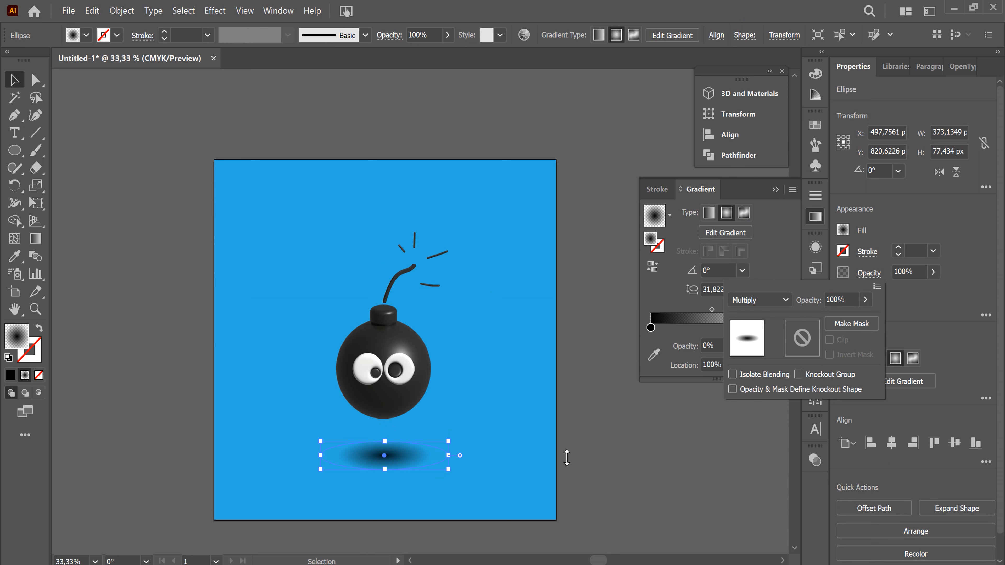
pyautogui.click(647, 469)
pyautogui.click(447, 479)
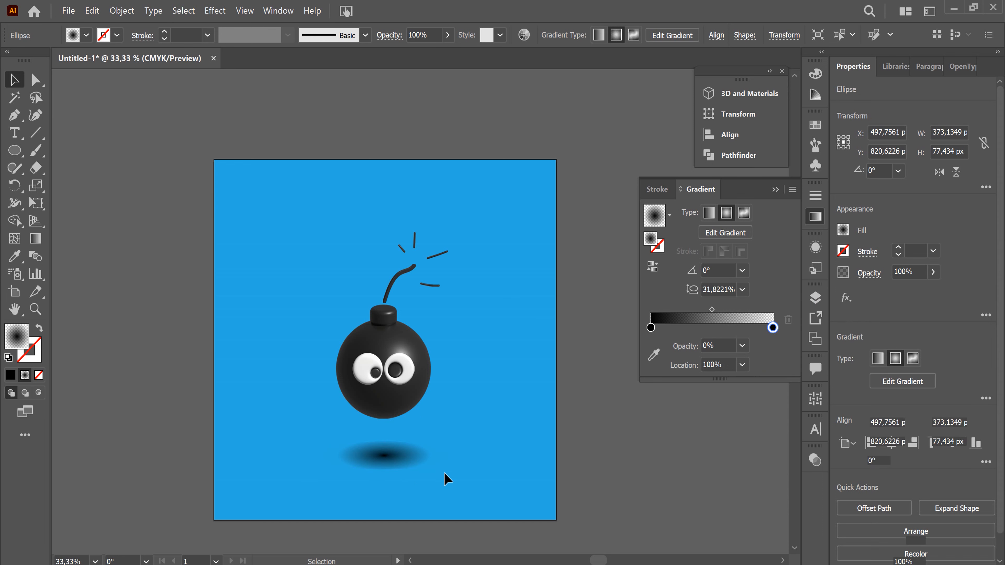
# - Resize the shadow ellipse to a wider, thinner shape about 432 × 59 px
pyautogui.click(397, 454)
pyautogui.moveTo(388, 442); pyautogui.dragTo(388, 448)
pyautogui.moveTo(450, 462); pyautogui.dragTo(410, 459)
# - Set the shadow ellipse's opacity to 50%
pyautogui.click(935, 276)
pyautogui.moveTo(933, 290); pyautogui.dragTo(902, 294)
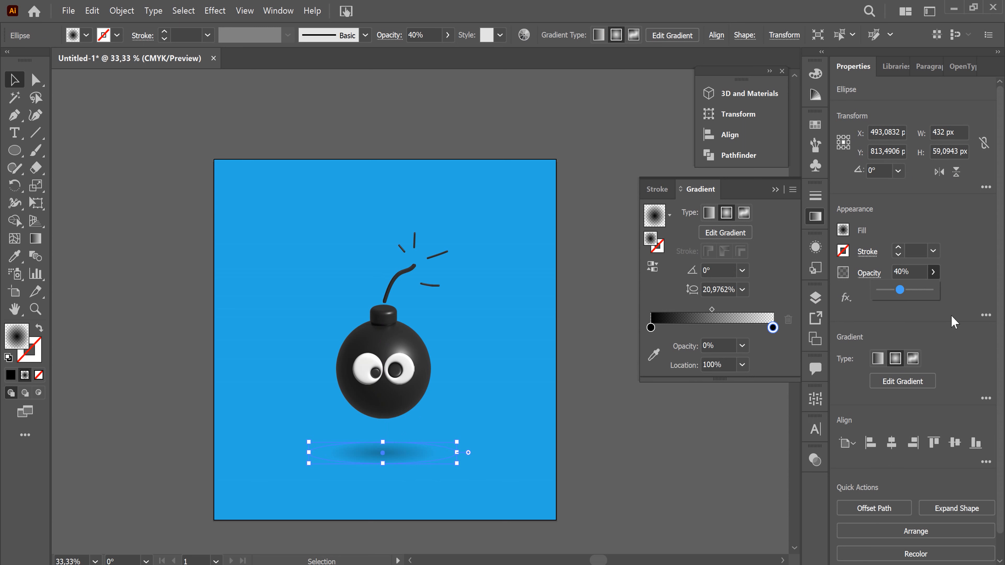
pyautogui.doubleClick(904, 272)
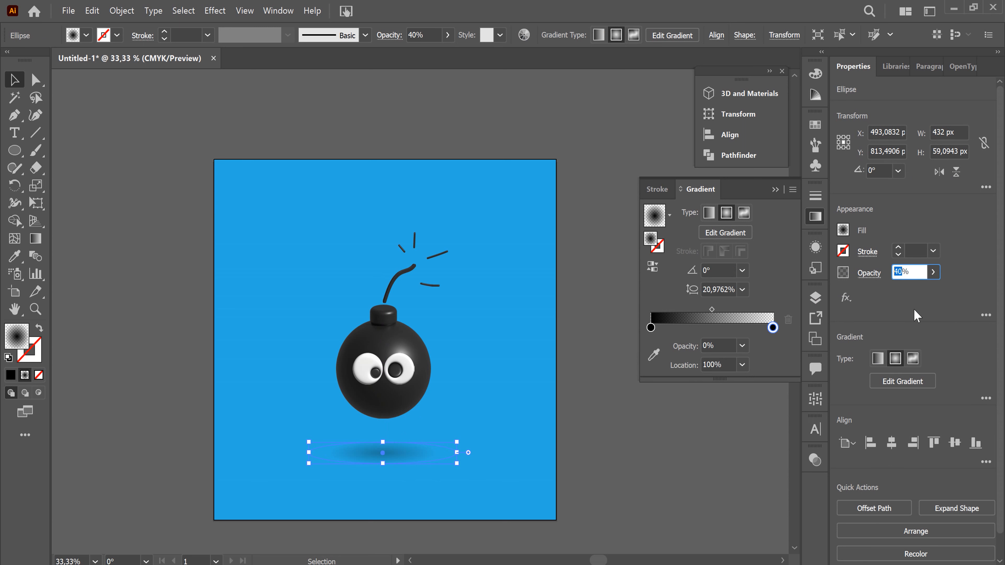
pyautogui.write('50')
pyautogui.press('Return')
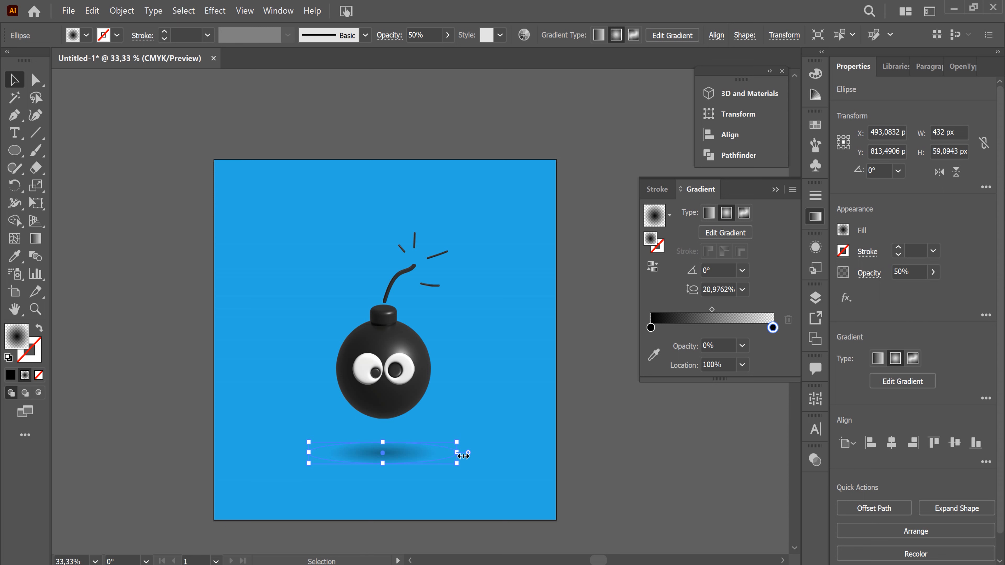
# - Nudge the shadow ellipse so it sits centred under the bomb, deselect it and close the gradient settings
pyautogui.moveTo(402, 458); pyautogui.dragTo(404, 453)
pyautogui.click(617, 456)
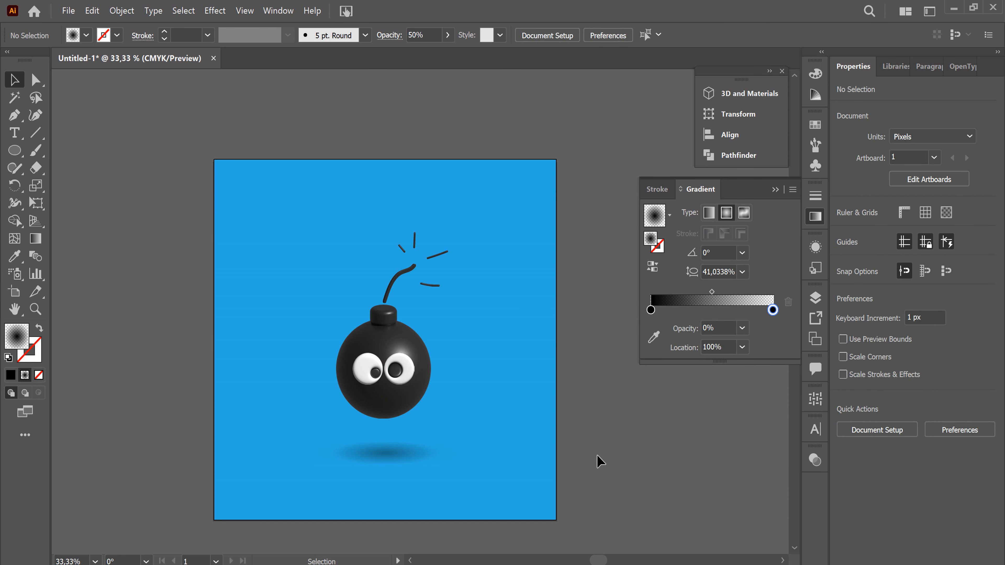
pyautogui.click(775, 190)
pyautogui.hotkey('ctrl', '-')
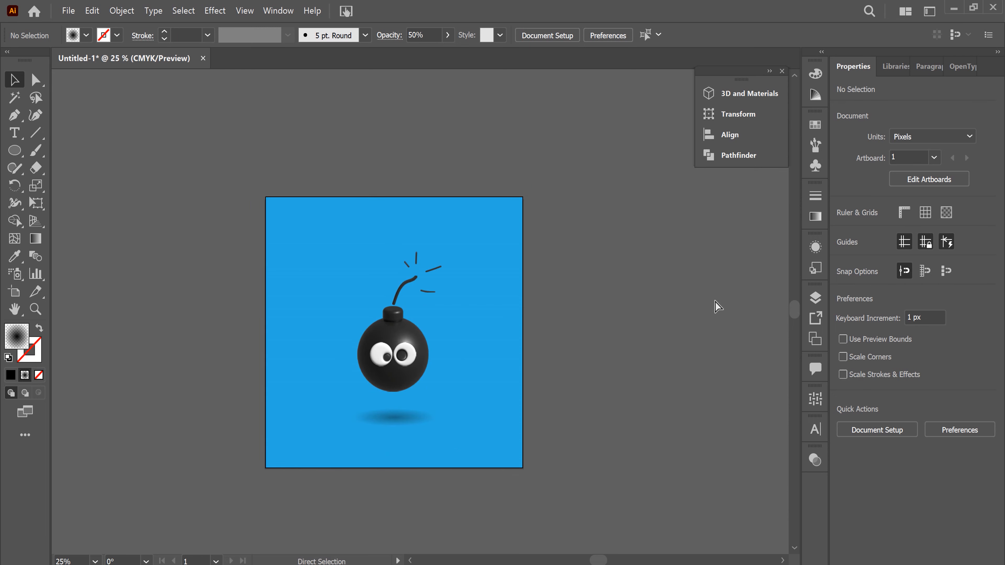
pyautogui.hotkey('ctrl', '+')
pyautogui.hotkey('ctrl', '+')
pyautogui.press('space')
pyautogui.moveTo(511, 421); pyautogui.dragTo(534, 373)
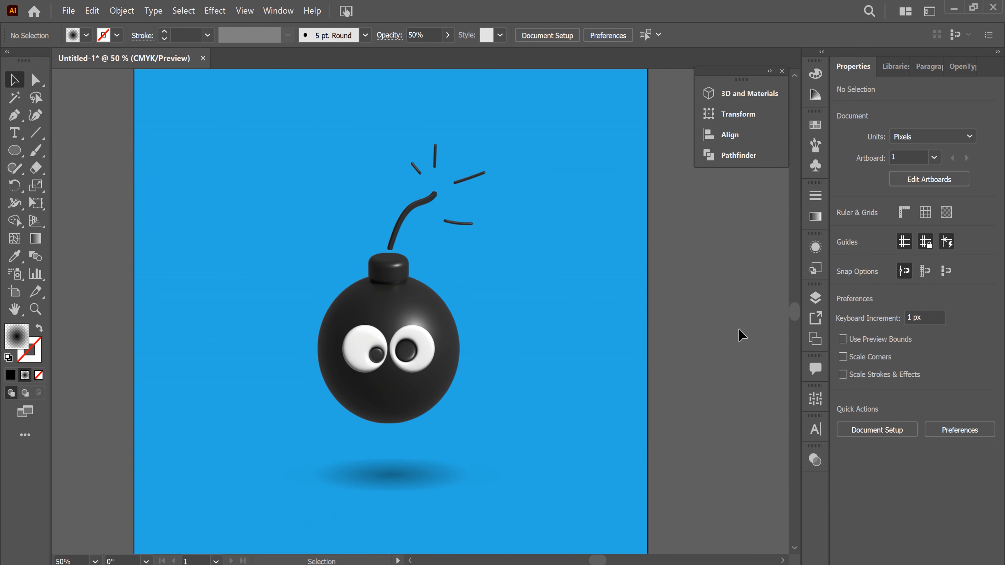